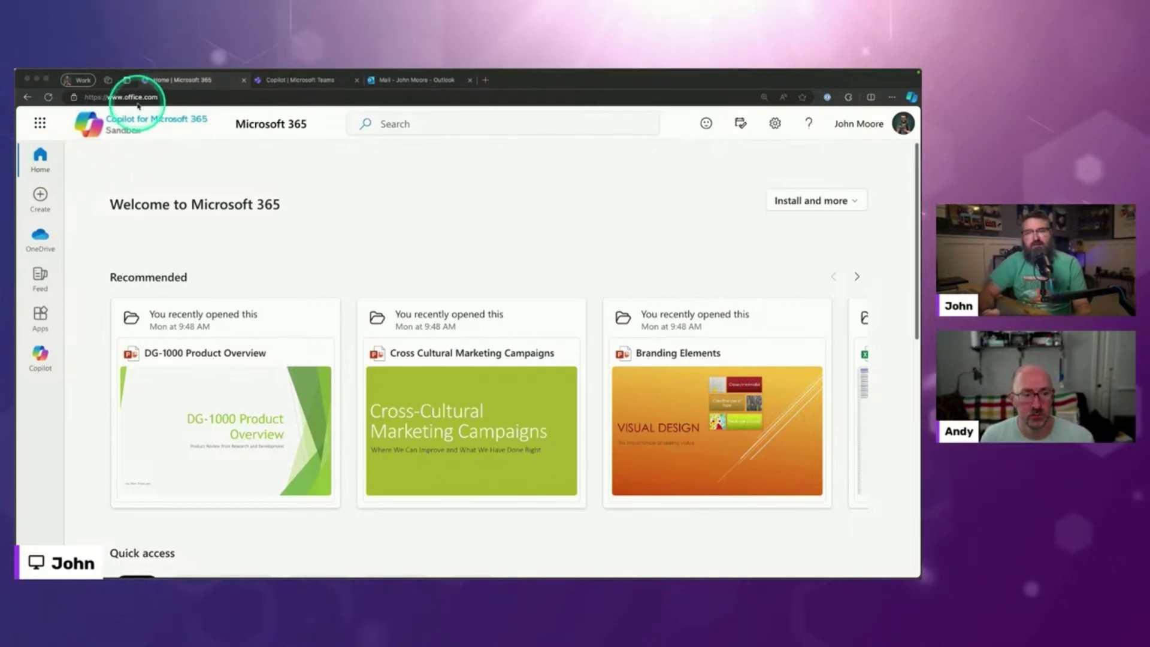
- Open Copilot from the left navigation rail of the Microsoft 365 home page
{"action": "left_click", "coordinate": [42, 358]}
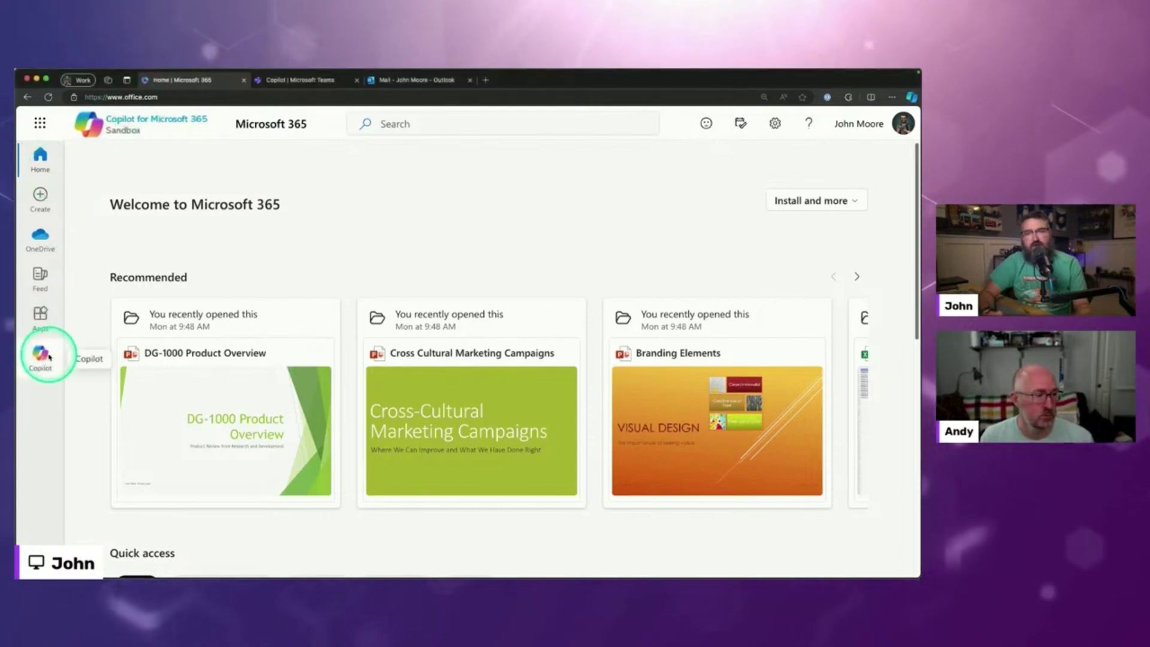
{"action": "left_click", "coordinate": [50, 358]}
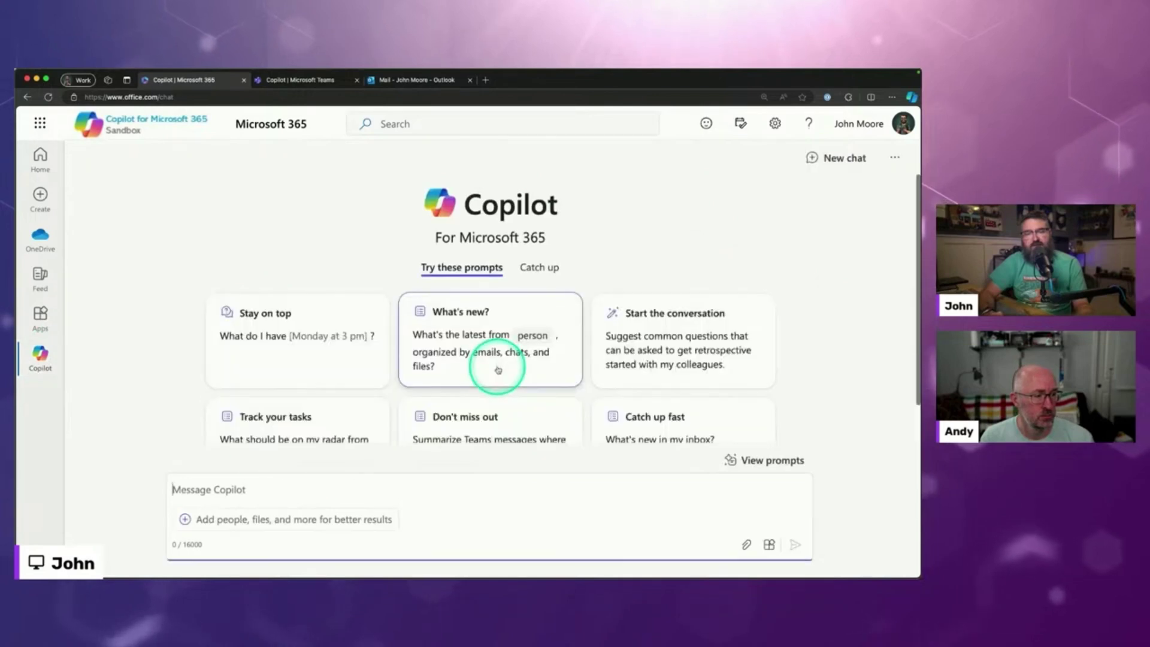
{"action": "left_click", "coordinate": [291, 79]}
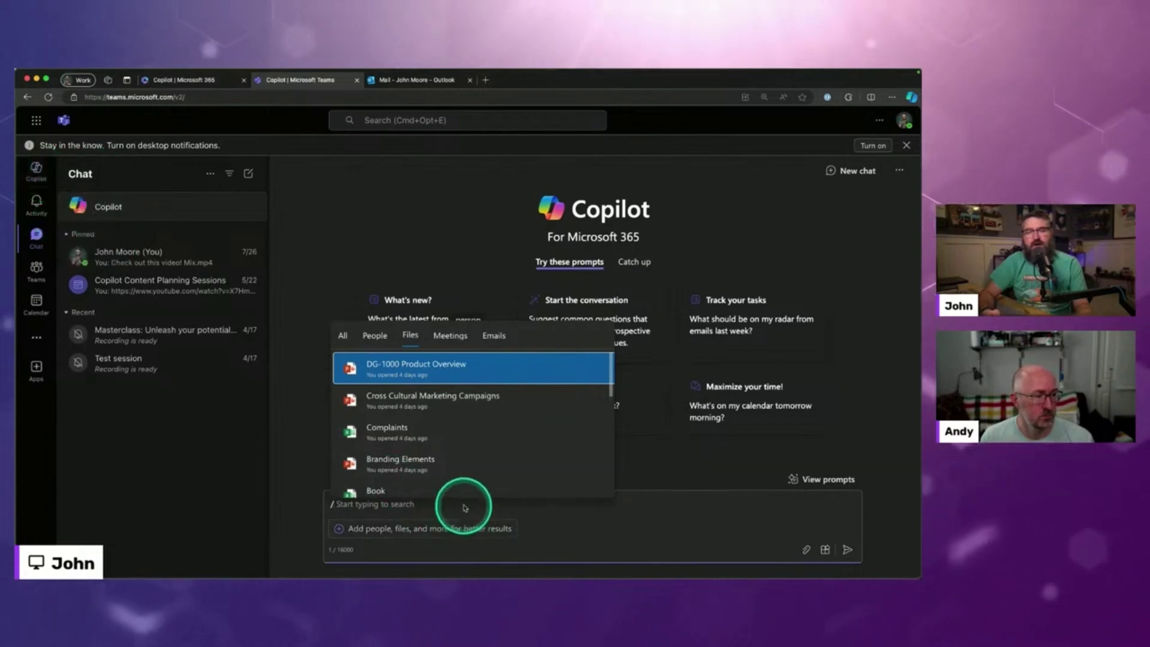
{"action": "left_click", "coordinate": [200, 80]}
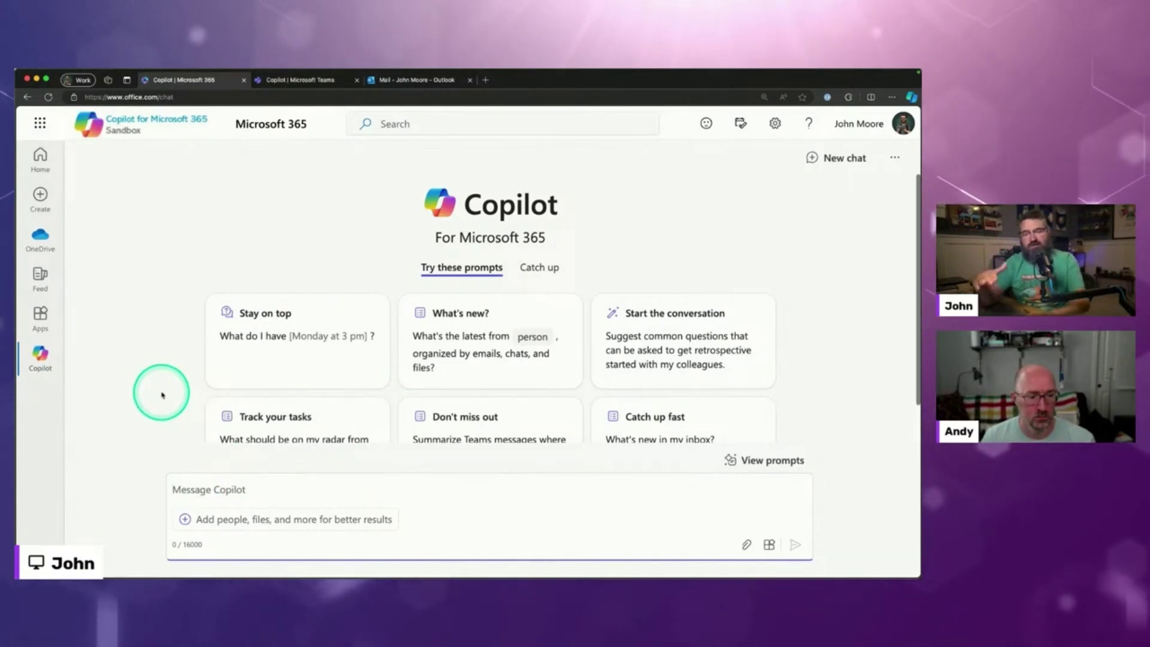
- Try the slash suggestions and the Add people list in the message box, closing each
{"action": "type", "text": "/"}
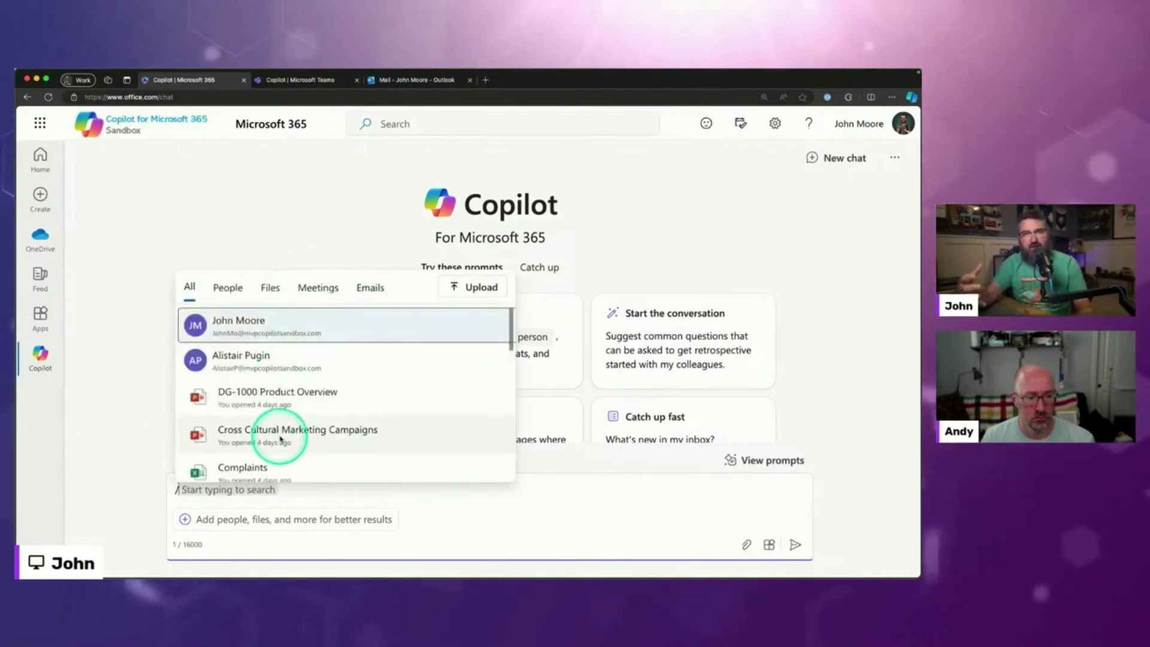
{"action": "left_click", "coordinate": [318, 257]}
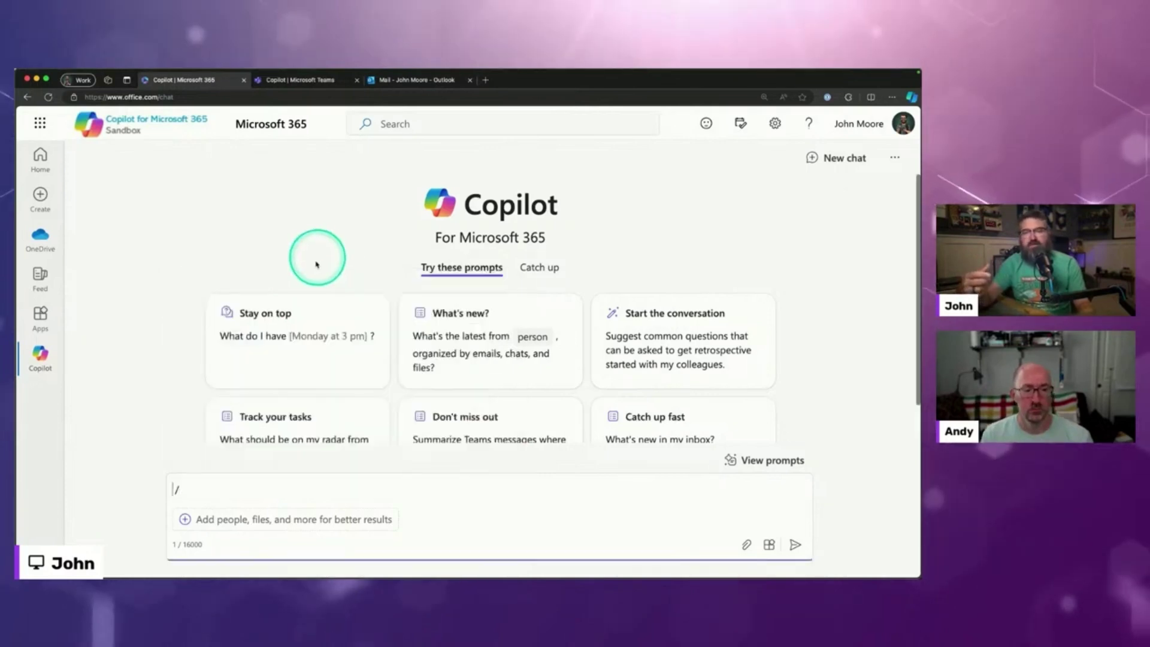
{"action": "left_click", "coordinate": [187, 520]}
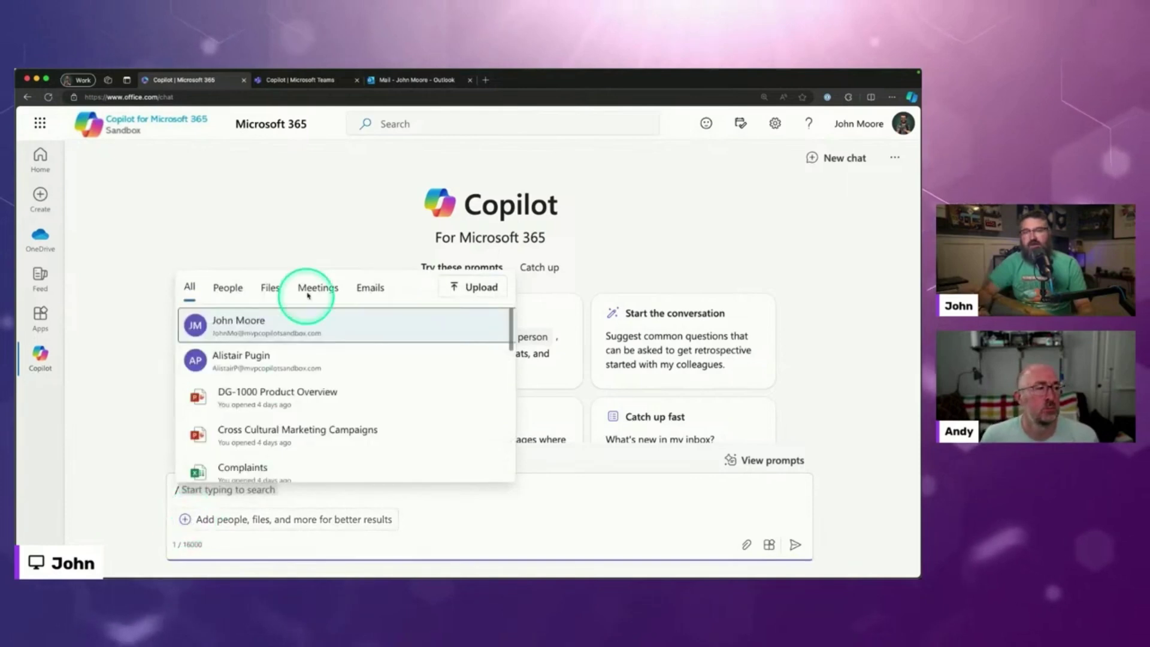
{"action": "left_click", "coordinate": [767, 235]}
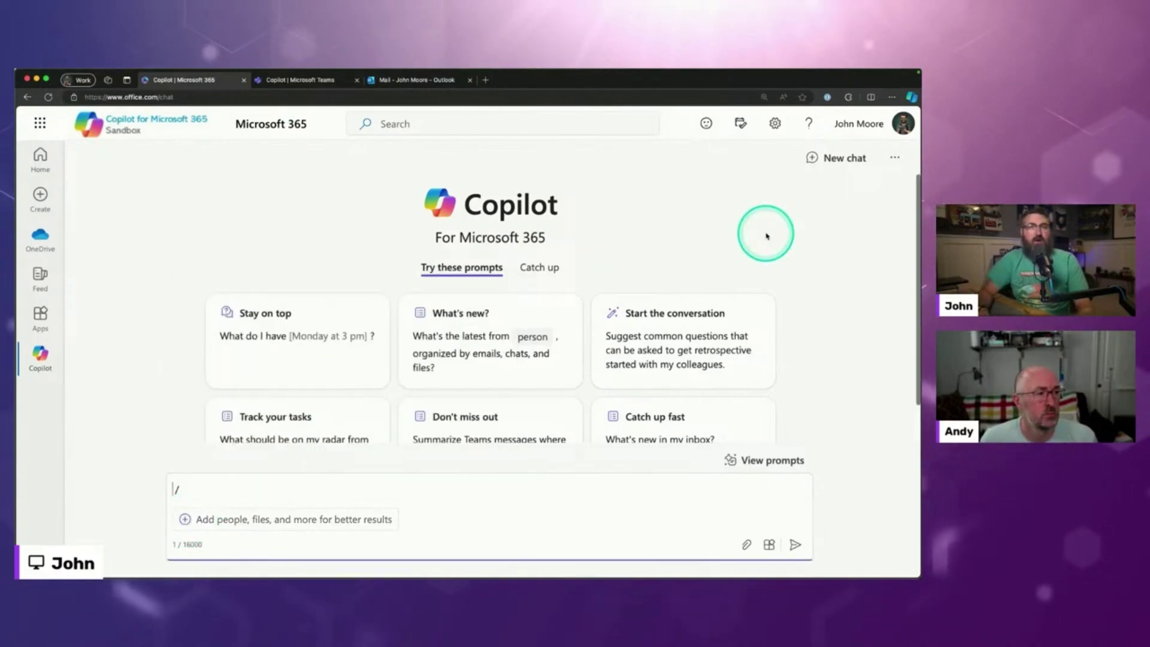
- Open the attachment options and filter the slash suggestions to show only recent files
{"action": "left_click", "coordinate": [747, 547]}
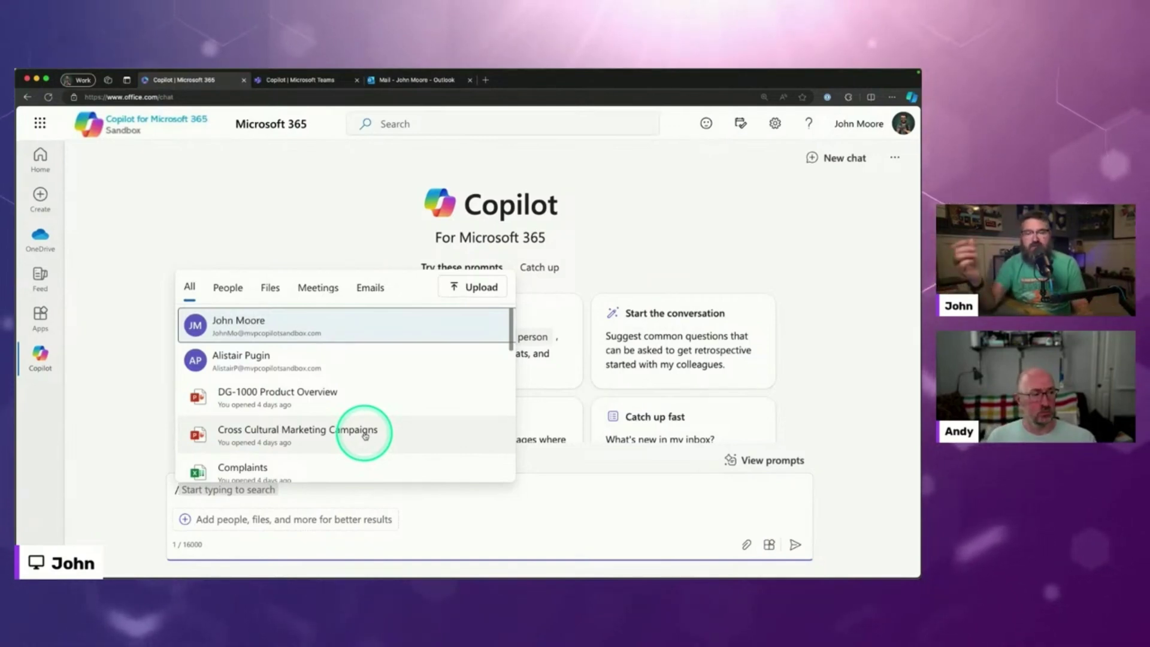
{"action": "scroll", "coordinate": [286, 406], "scroll_direction": "down", "scroll_amount": 5}
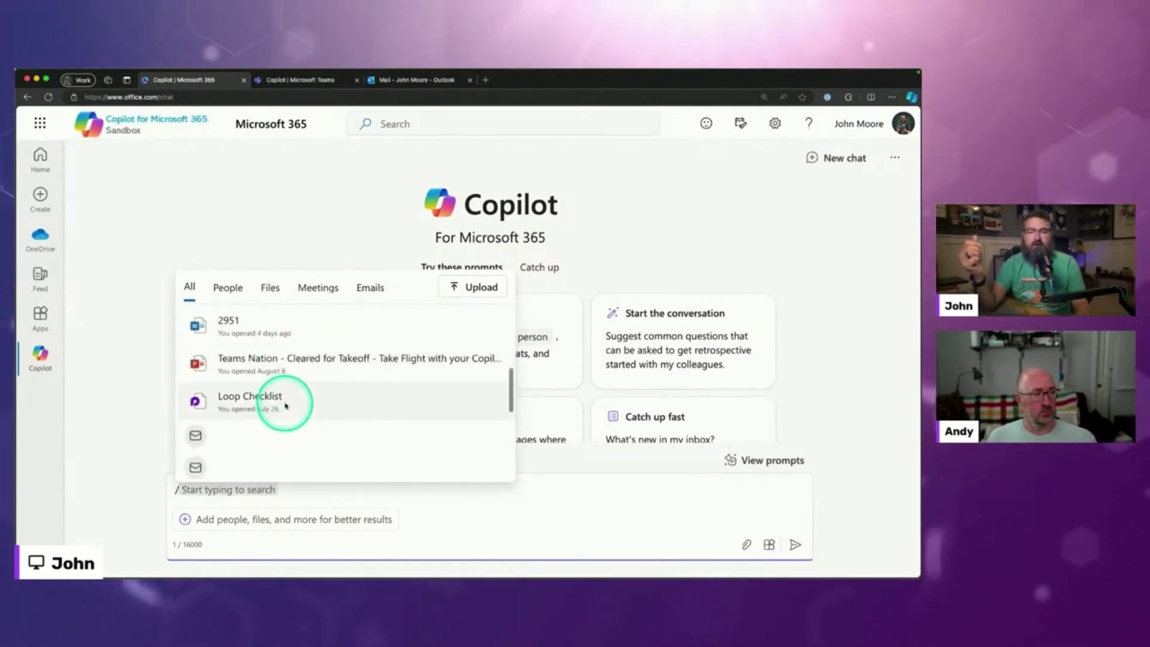
{"action": "scroll", "coordinate": [286, 406], "scroll_direction": "up", "scroll_amount": 5}
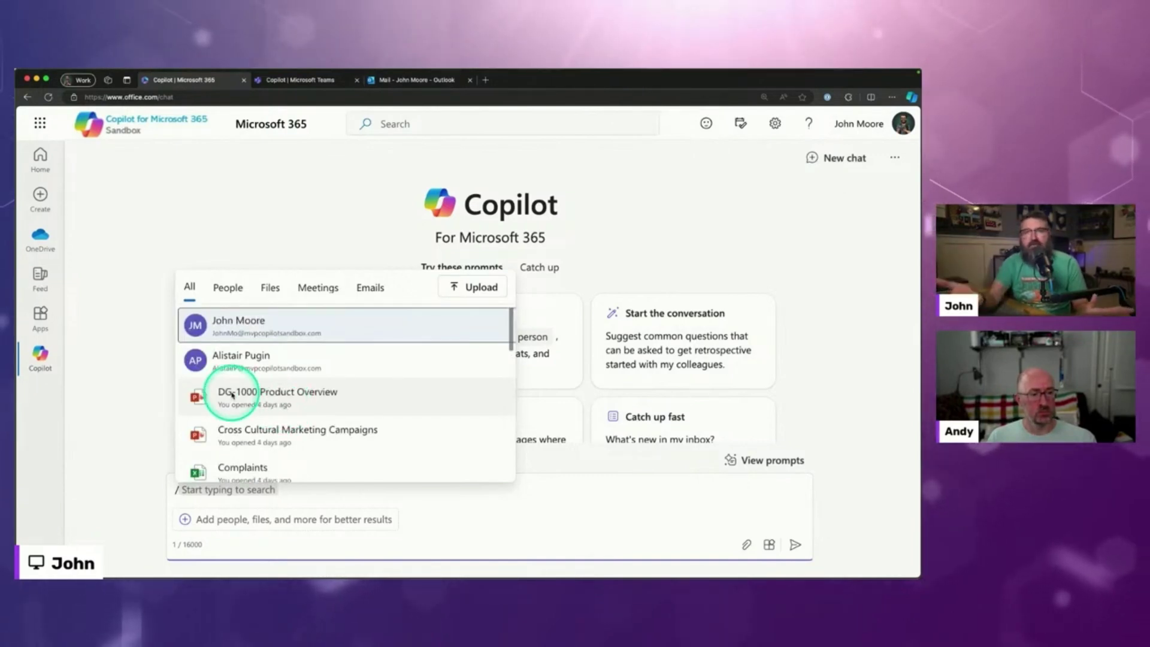
{"action": "left_click", "coordinate": [273, 287]}
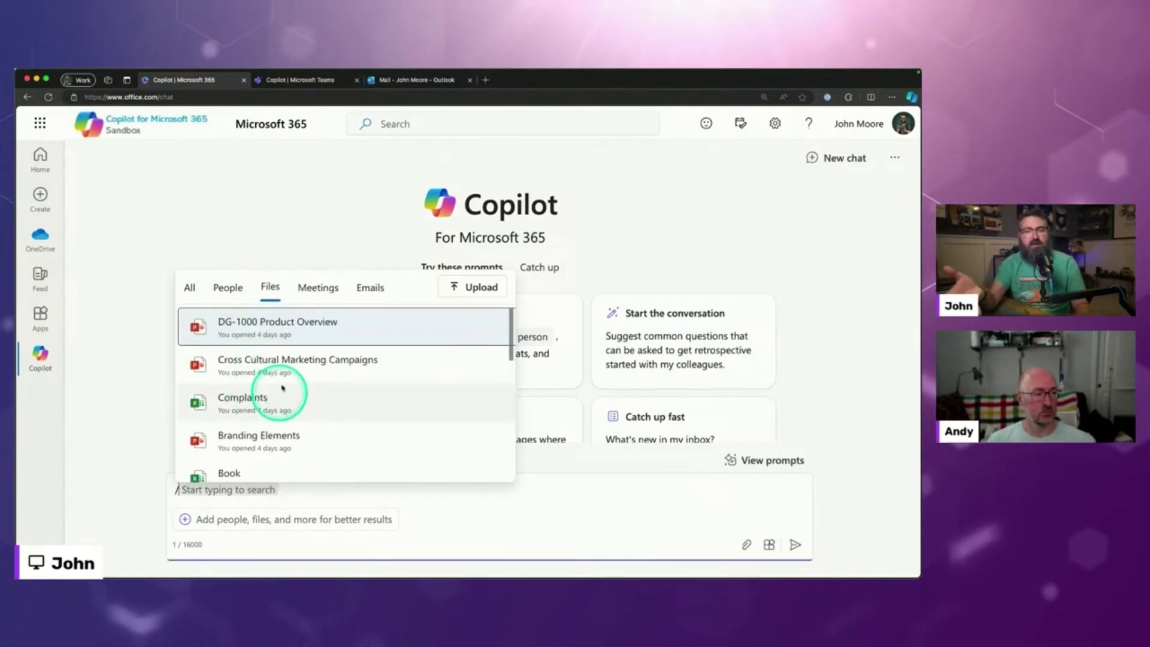
- Open the Attach cloud files picker from Upload and browse My files
{"action": "left_click", "coordinate": [465, 288]}
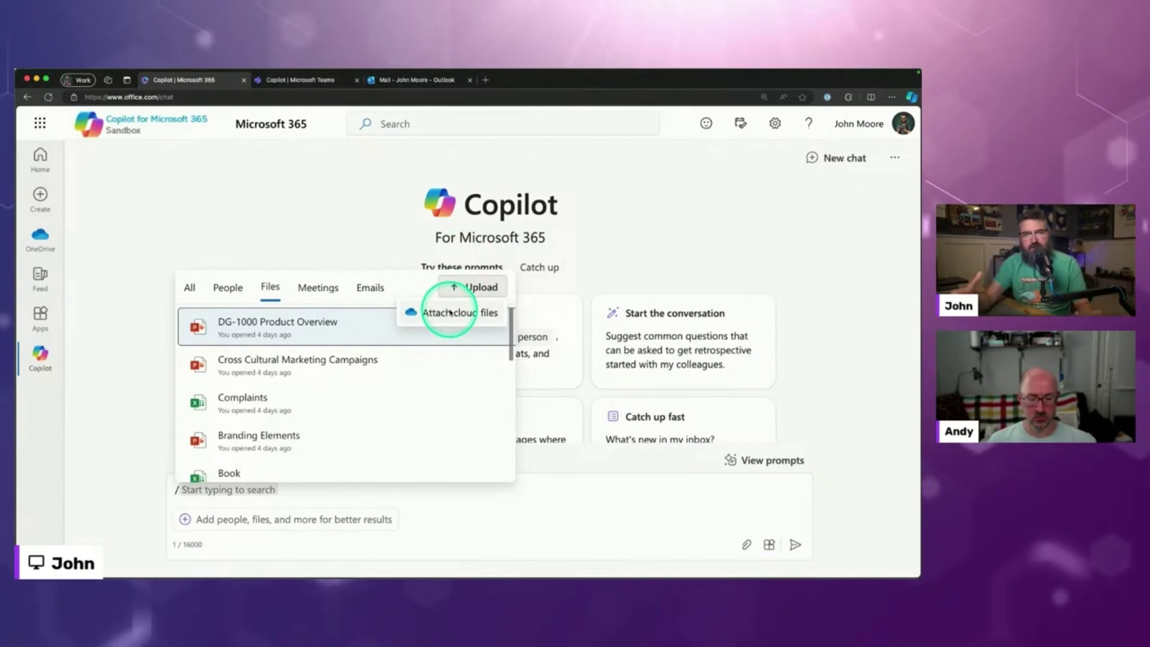
{"action": "left_click", "coordinate": [451, 312]}
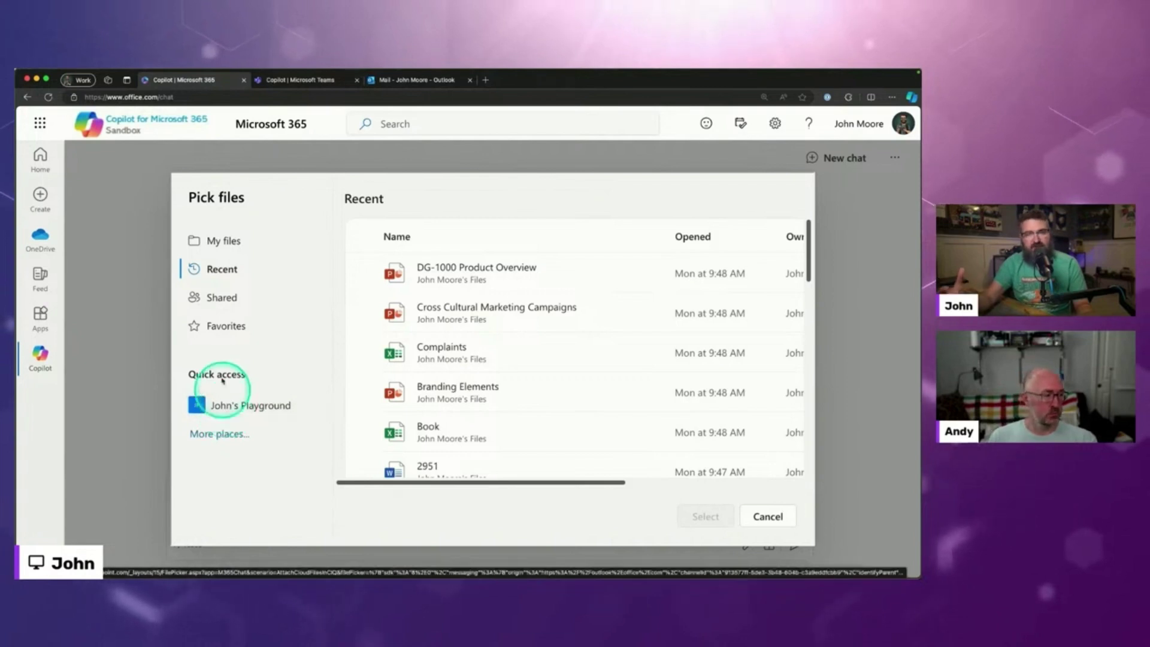
{"action": "left_click", "coordinate": [219, 246]}
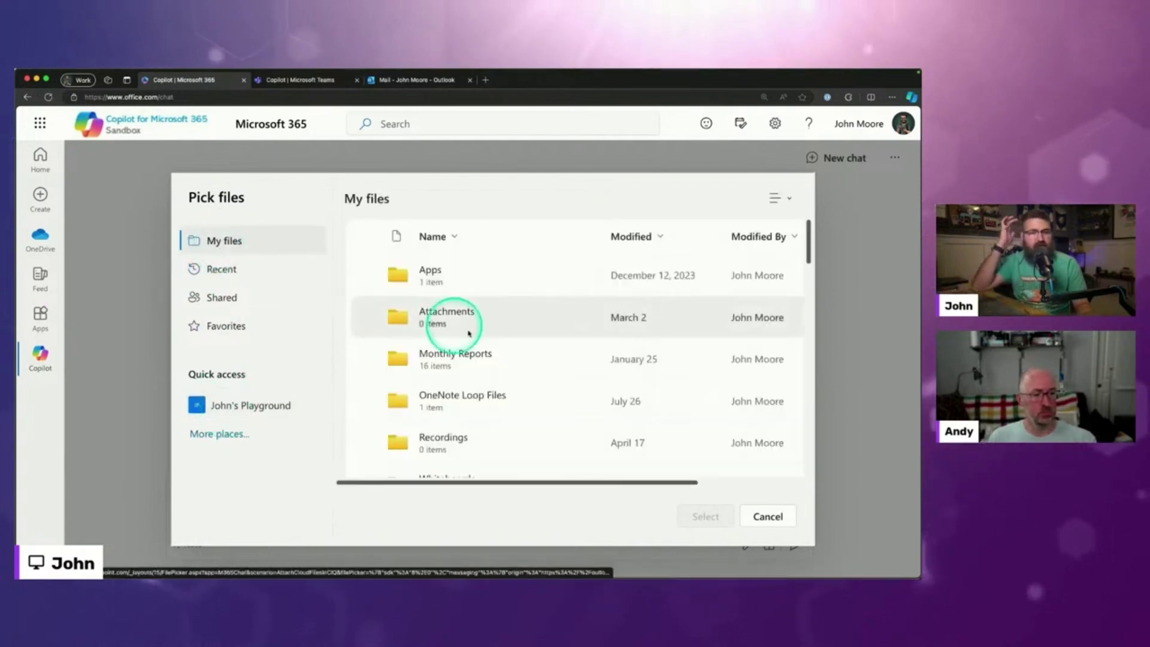
- Tick Branding Elements, Cross Cultural Marketing Campaigns and DG-1000 Product Overview presentations, then view More places
{"action": "scroll", "coordinate": [515, 345], "scroll_direction": "down", "scroll_amount": 5}
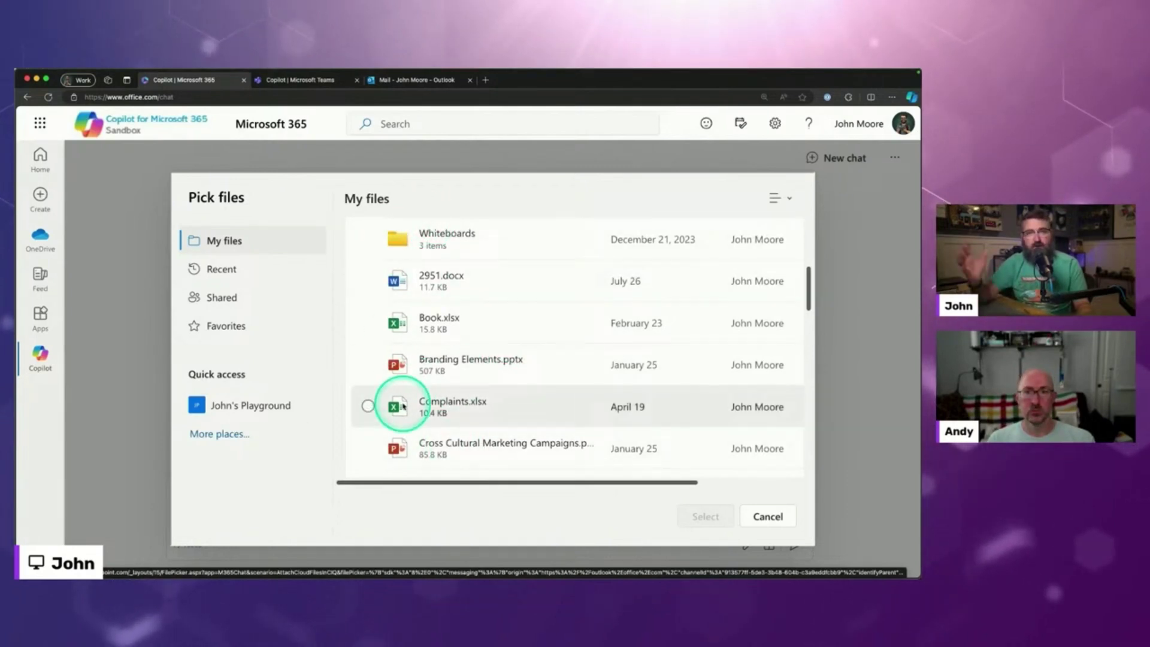
{"action": "left_click", "coordinate": [368, 364]}
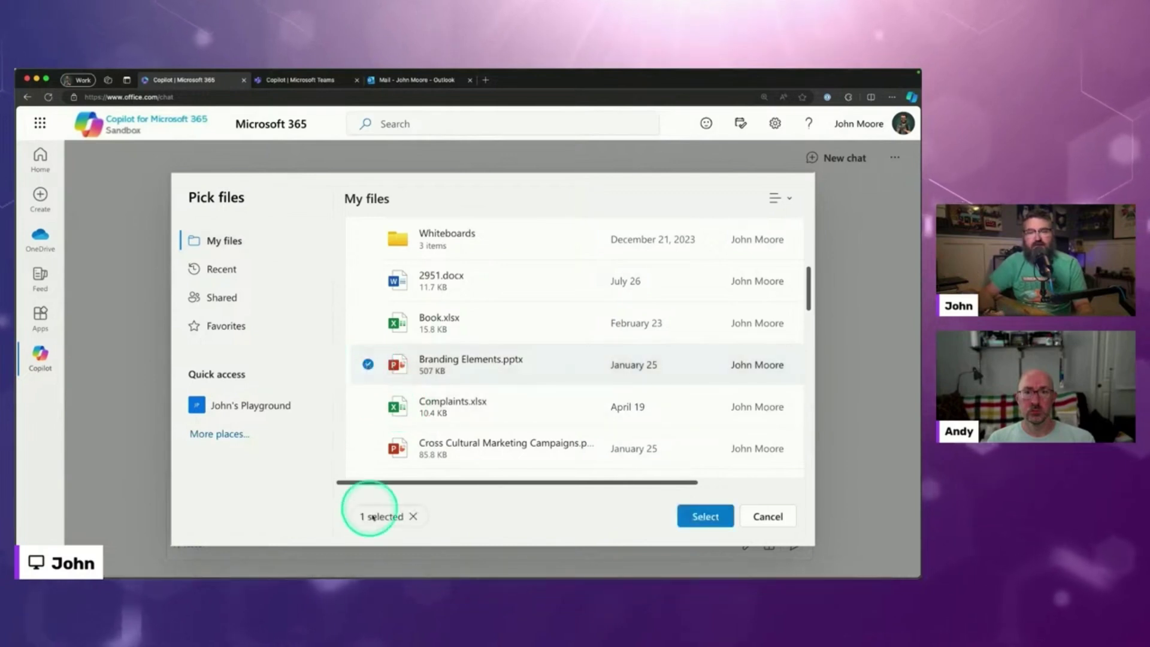
{"action": "scroll", "coordinate": [369, 452], "scroll_direction": "down", "scroll_amount": 1}
{"action": "left_click", "coordinate": [367, 425]}
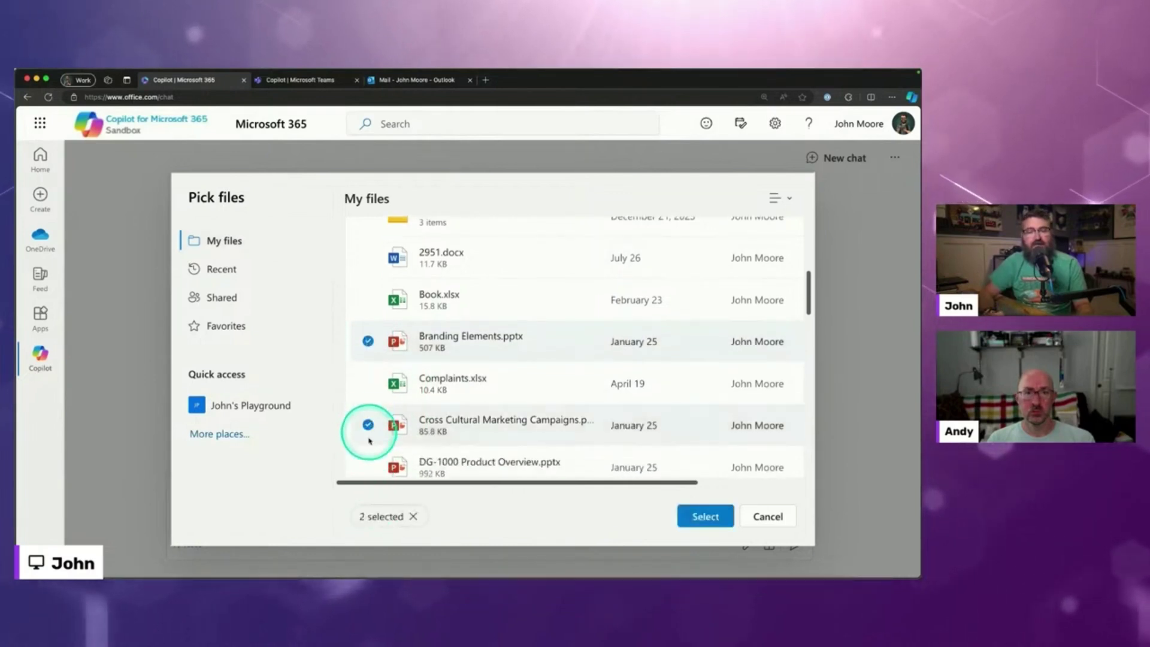
{"action": "left_click", "coordinate": [368, 467]}
{"action": "scroll", "coordinate": [374, 455], "scroll_direction": "down", "scroll_amount": 4}
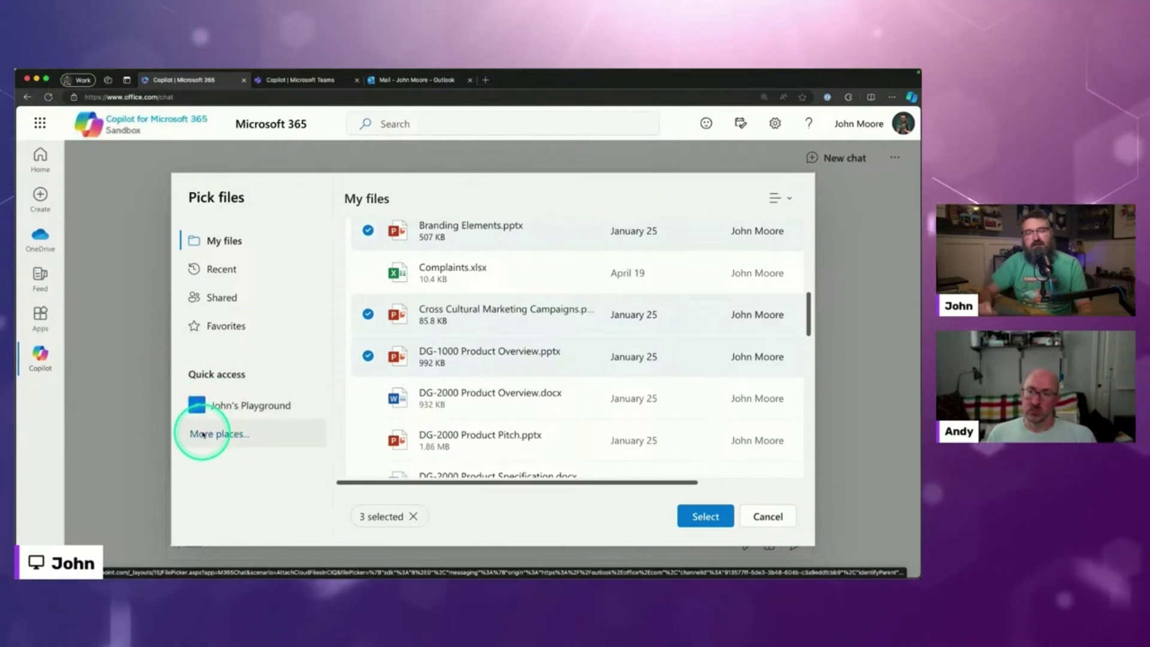
{"action": "left_click", "coordinate": [213, 435]}
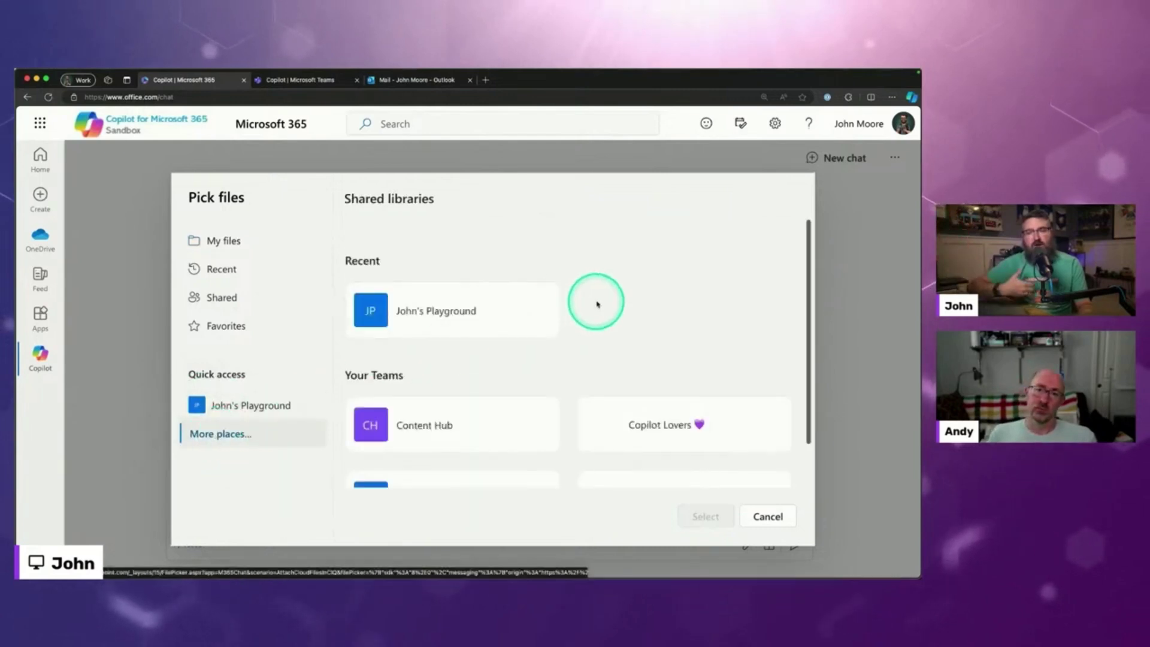
- Attach Párrafo de Loop.loop from Copilot Lovers > Documents > General to the message
{"action": "scroll", "coordinate": [509, 381], "scroll_direction": "down", "scroll_amount": 2}
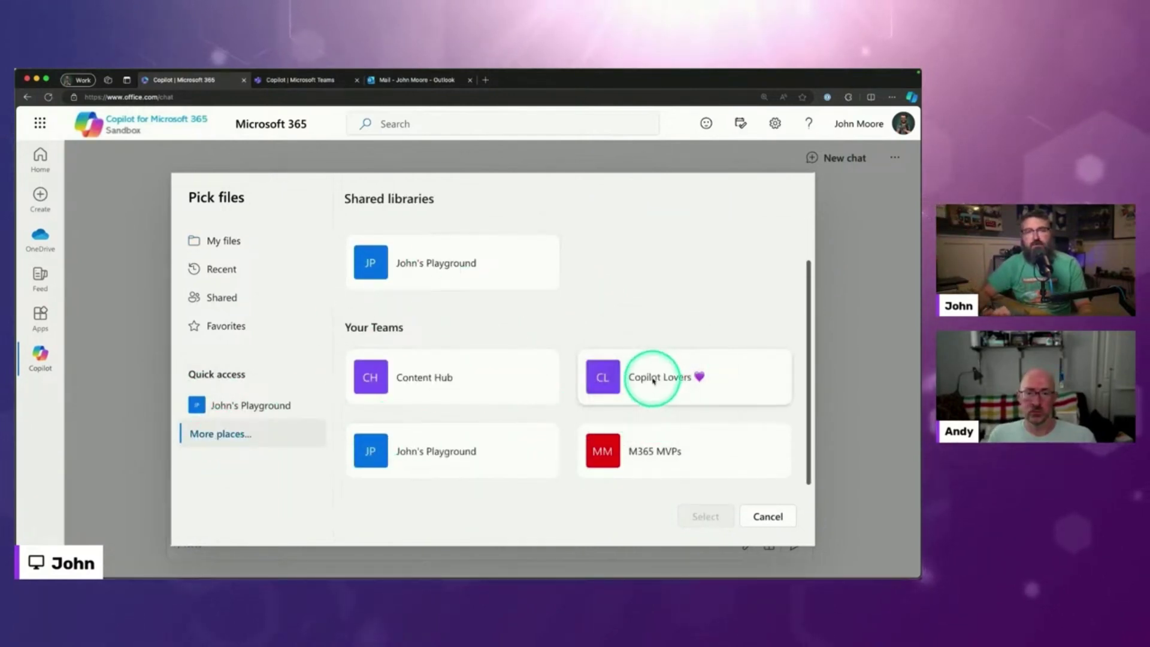
{"action": "left_click", "coordinate": [595, 376]}
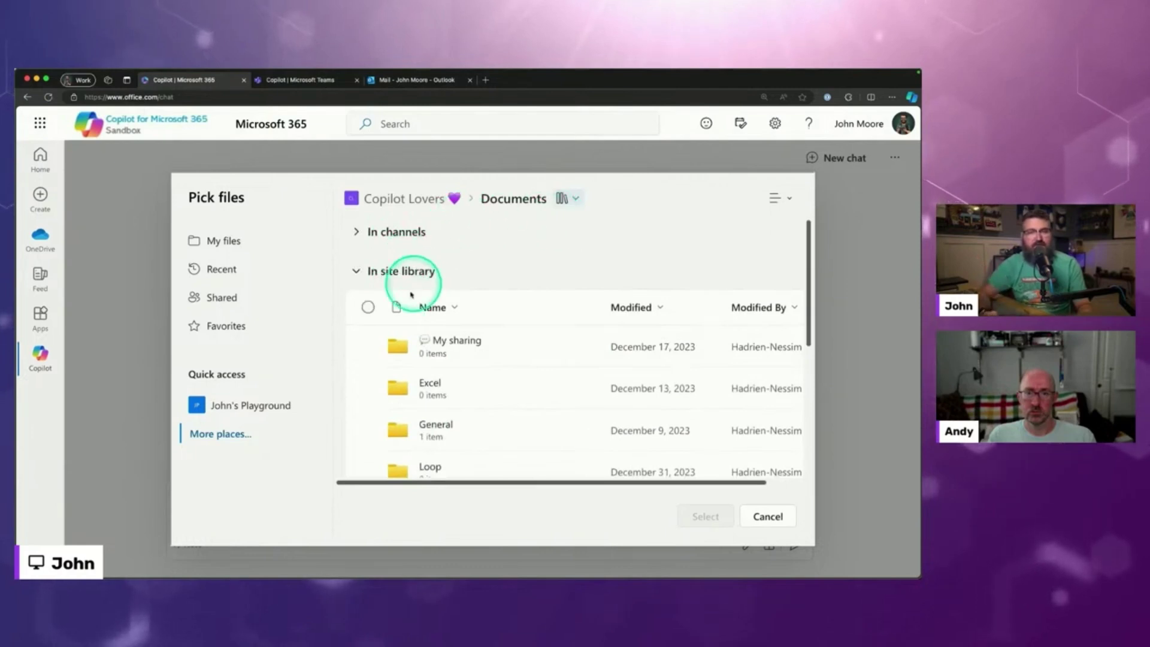
{"action": "scroll", "coordinate": [419, 335], "scroll_direction": "down", "scroll_amount": 3}
{"action": "left_click", "coordinate": [440, 342]}
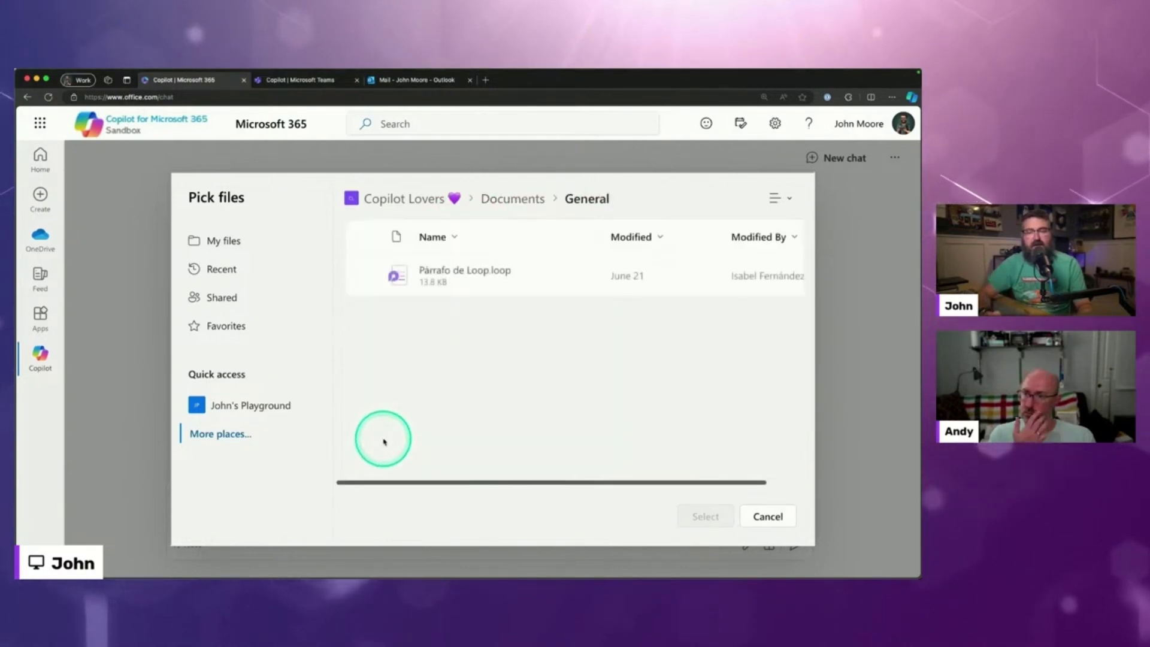
{"action": "left_click", "coordinate": [368, 275]}
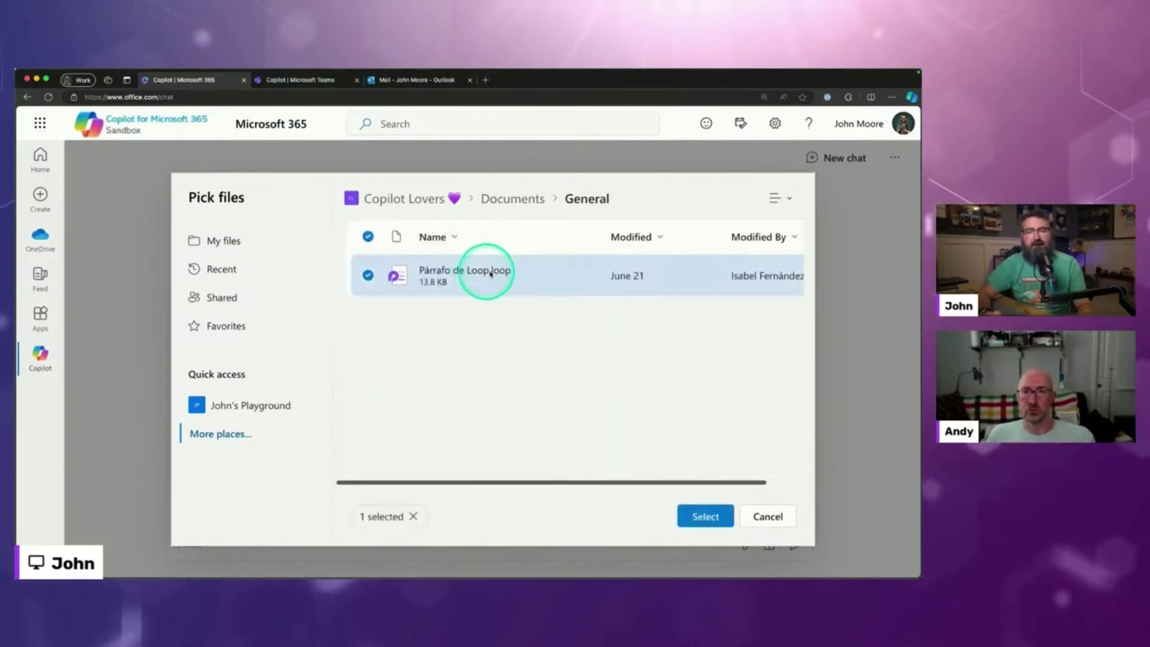
{"action": "left_click", "coordinate": [706, 517]}
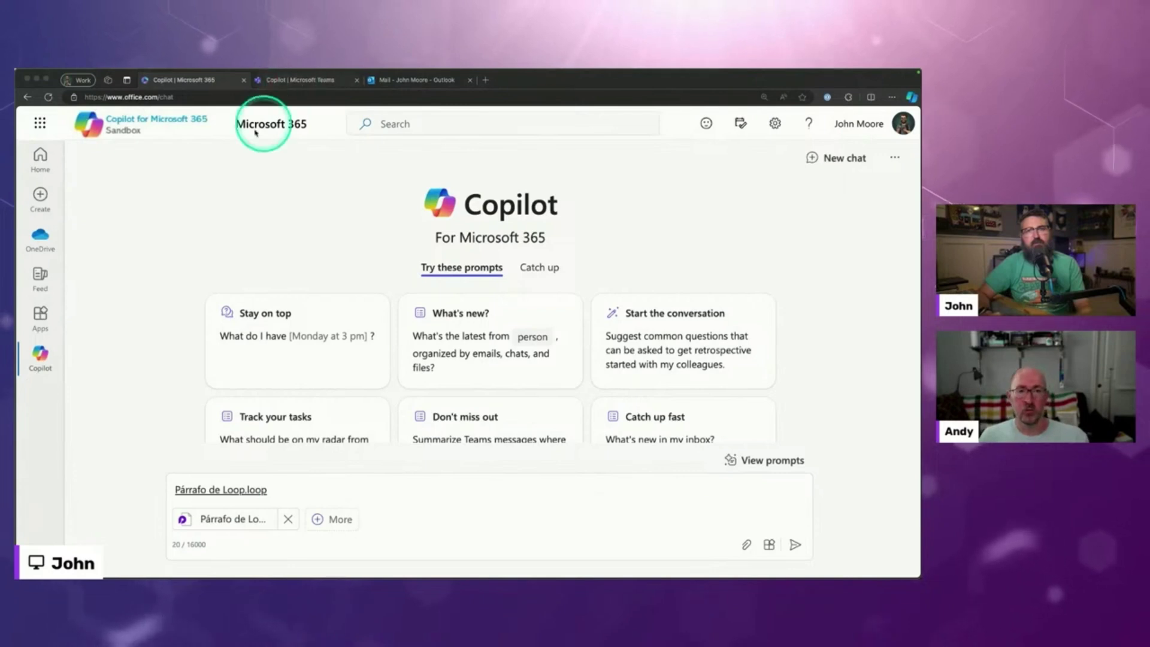
- Reopen the Attach cloud files picker from the prompt box and list team libraries under More places
{"action": "left_click", "coordinate": [240, 180]}
{"action": "left_click", "coordinate": [321, 518]}
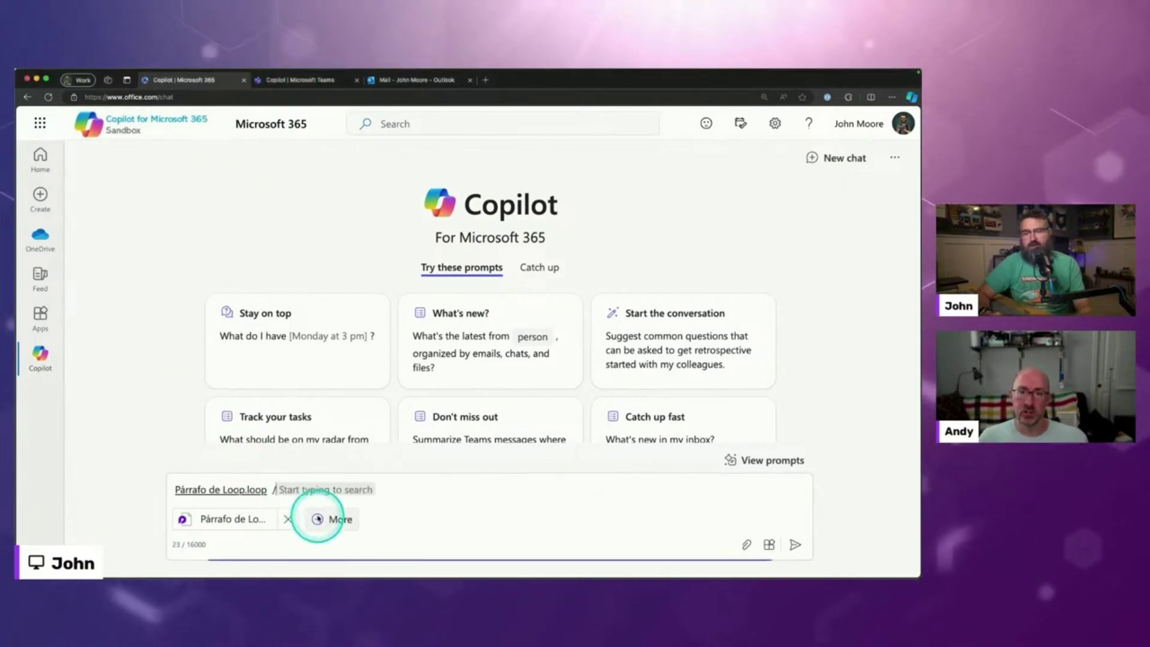
{"action": "left_click", "coordinate": [323, 520]}
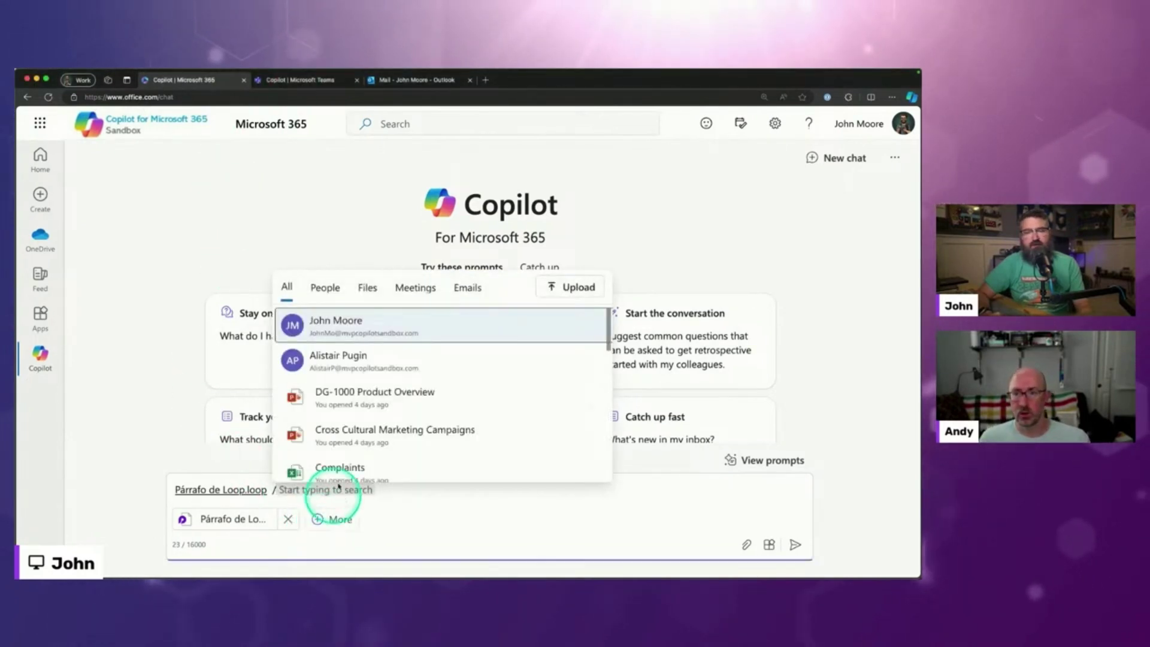
{"action": "left_click", "coordinate": [550, 286]}
{"action": "left_click", "coordinate": [540, 311]}
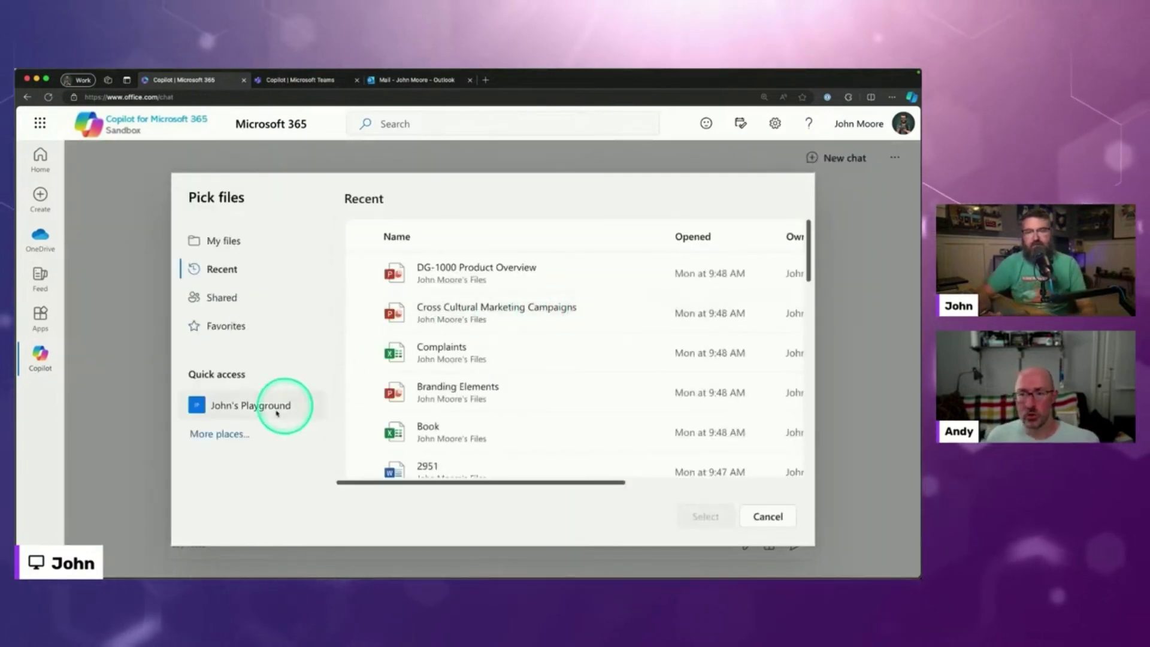
{"action": "left_click", "coordinate": [231, 433]}
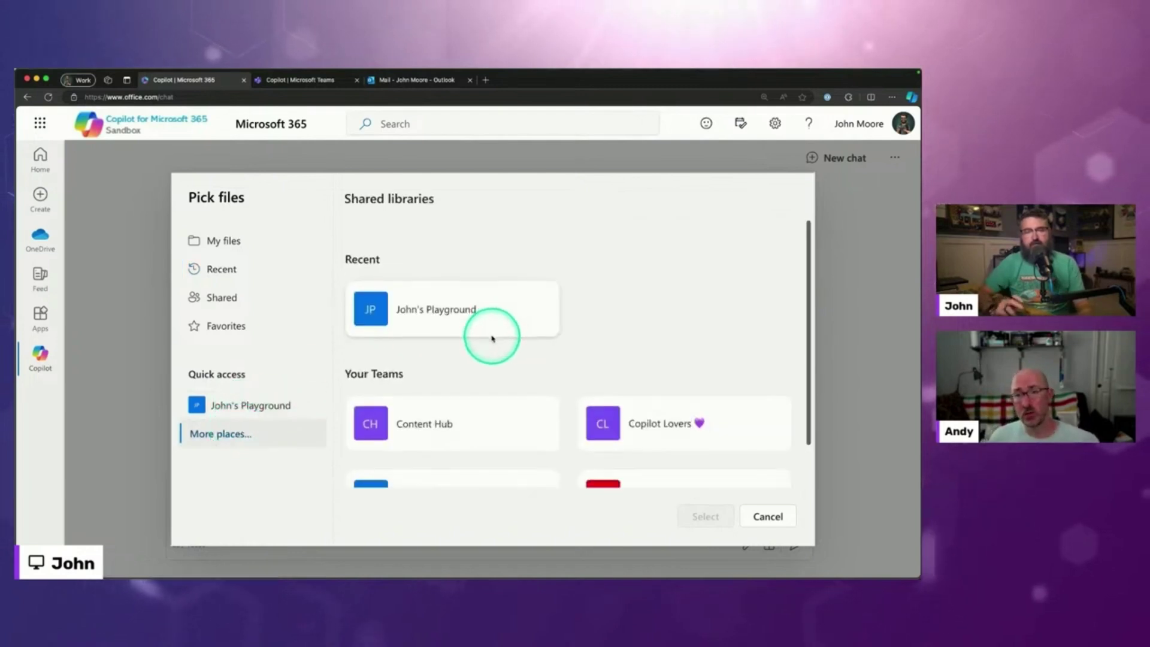
{"action": "scroll", "coordinate": [491, 338], "scroll_direction": "down", "scroll_amount": 2}
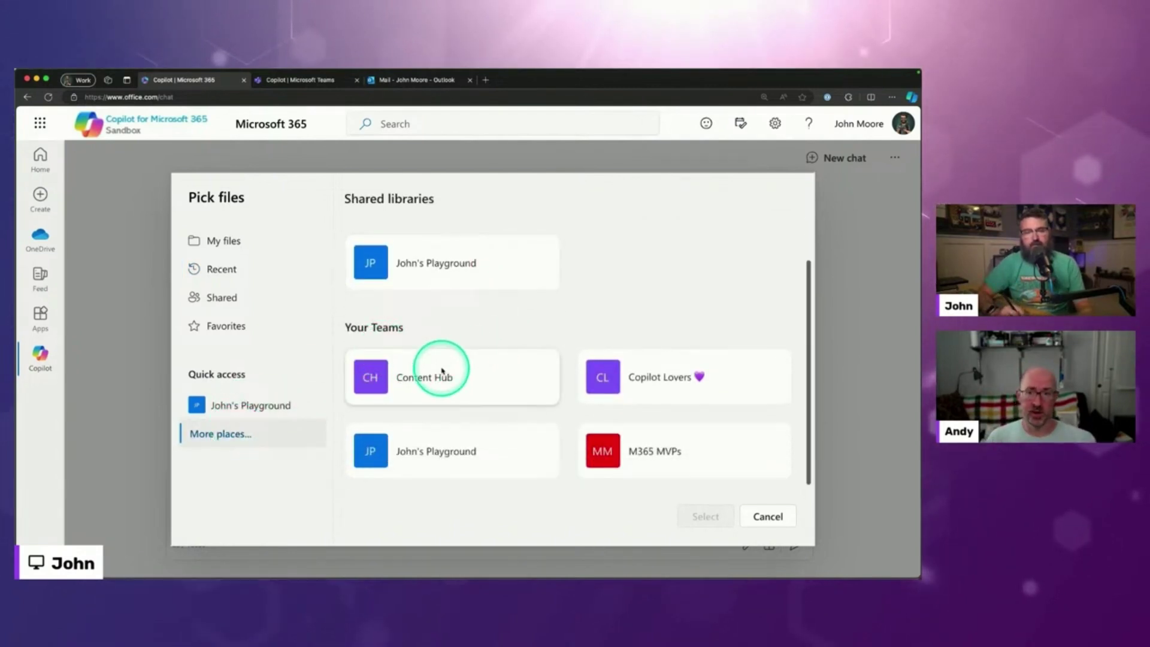
{"action": "scroll", "coordinate": [689, 411], "scroll_direction": "up", "scroll_amount": 2}
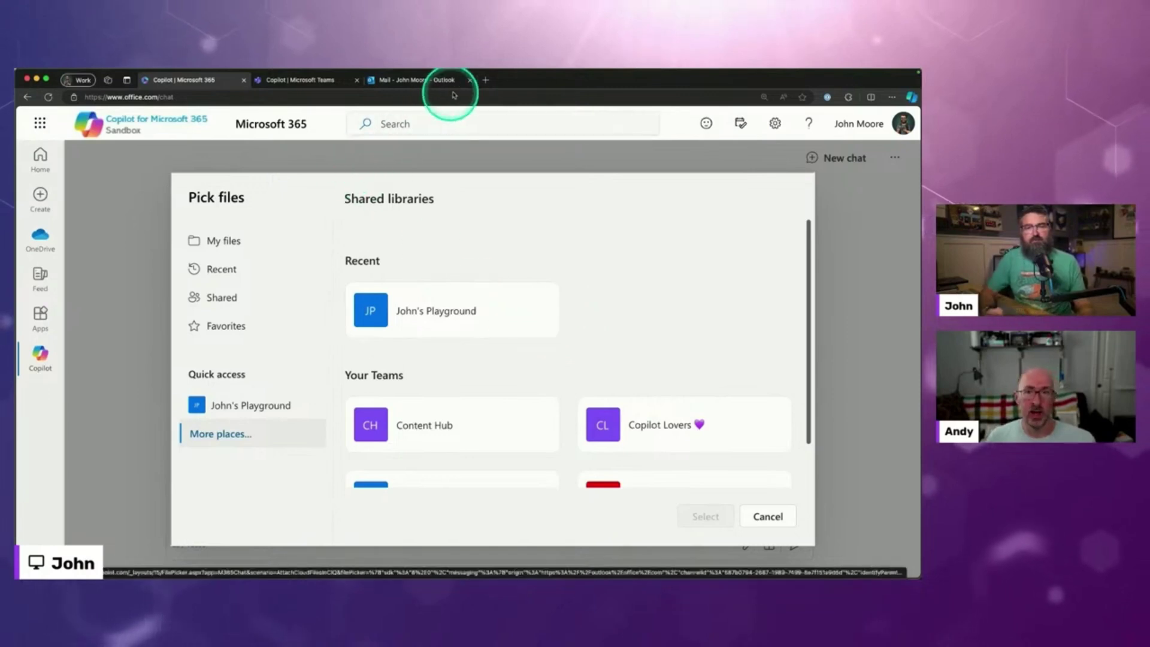
- In a new tab, go to office.com and launch SharePoint from the app launcher
{"action": "left_click", "coordinate": [485, 82]}
{"action": "type", "text": "office.com"}
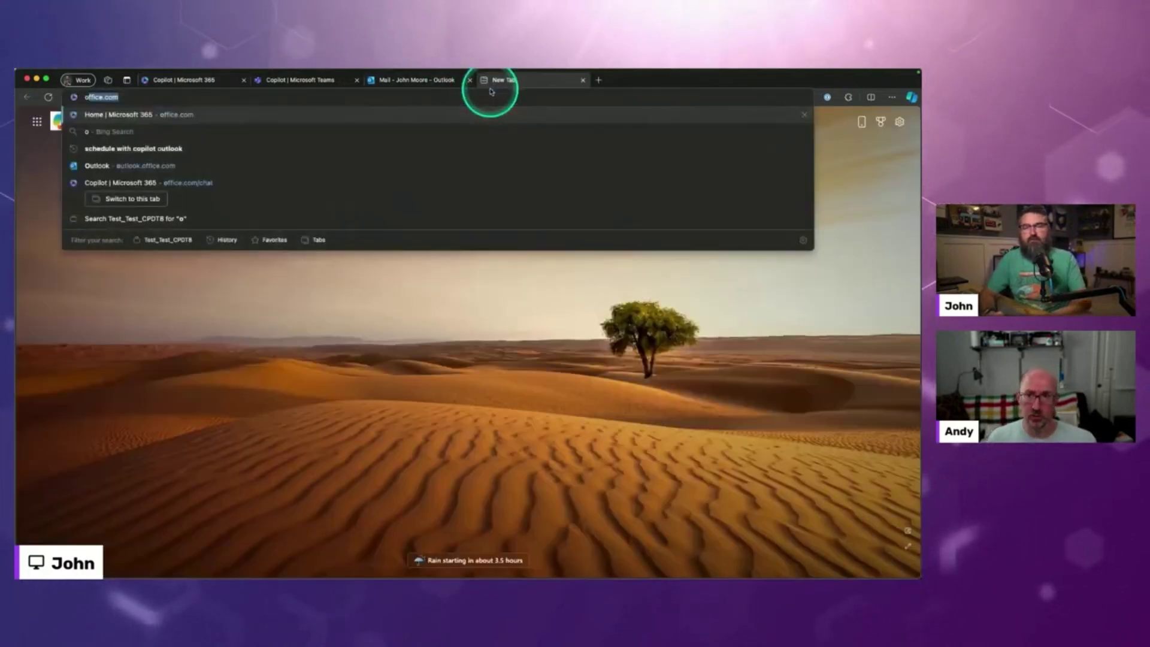
{"action": "key", "text": "Return"}
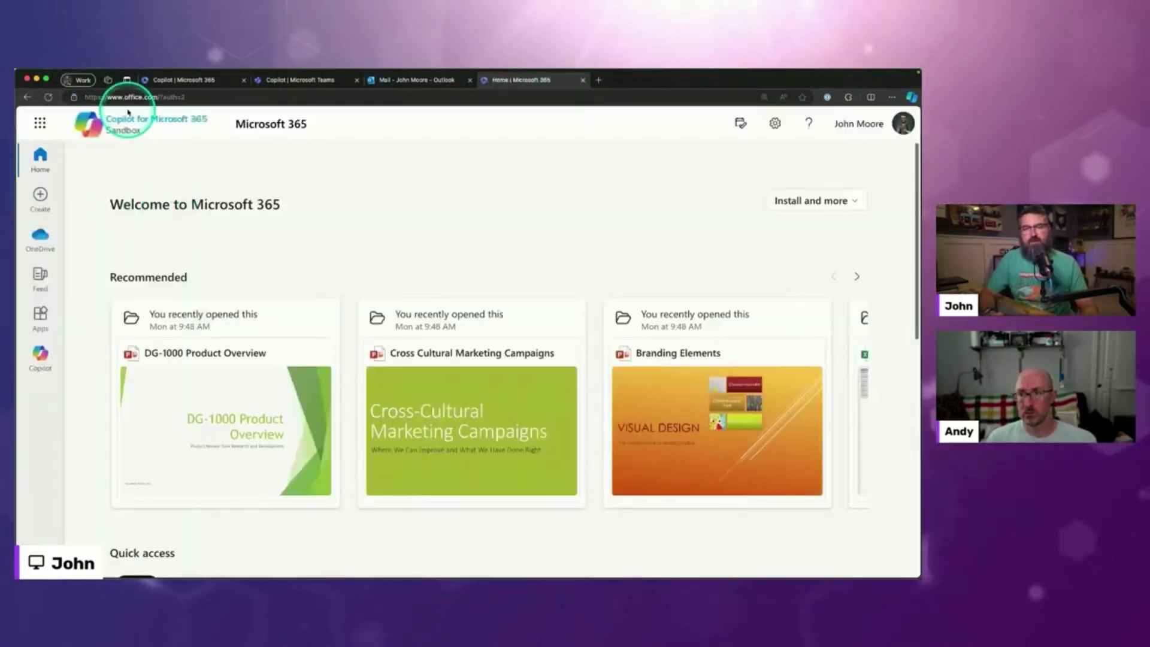
{"action": "left_click", "coordinate": [40, 123]}
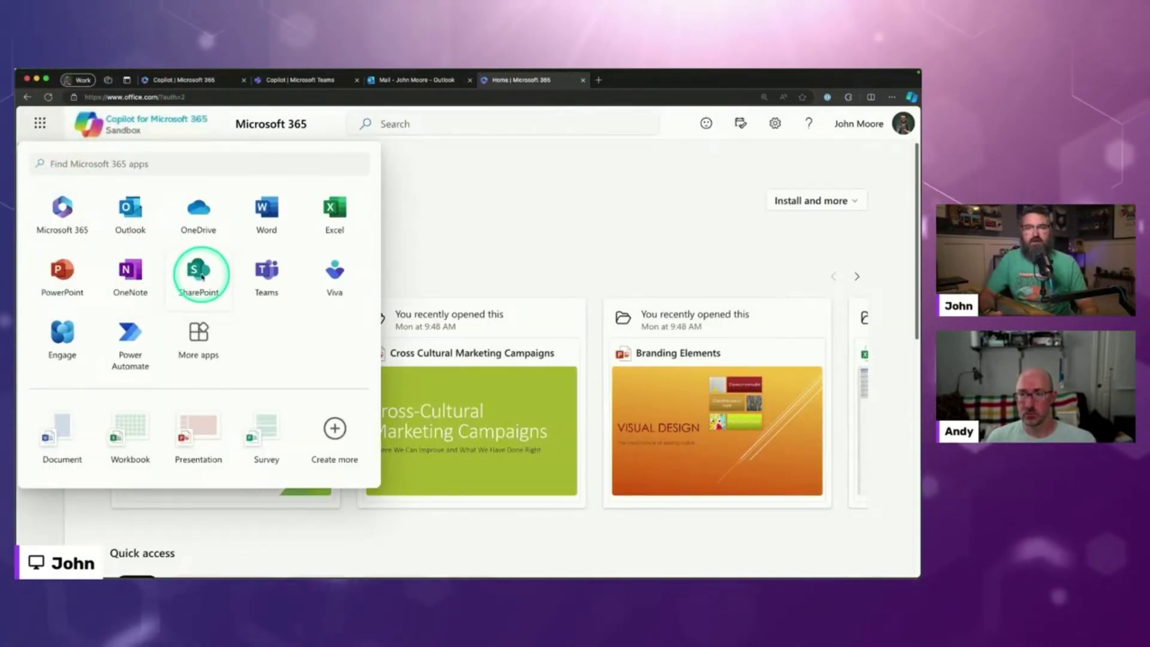
{"action": "left_click", "coordinate": [199, 270]}
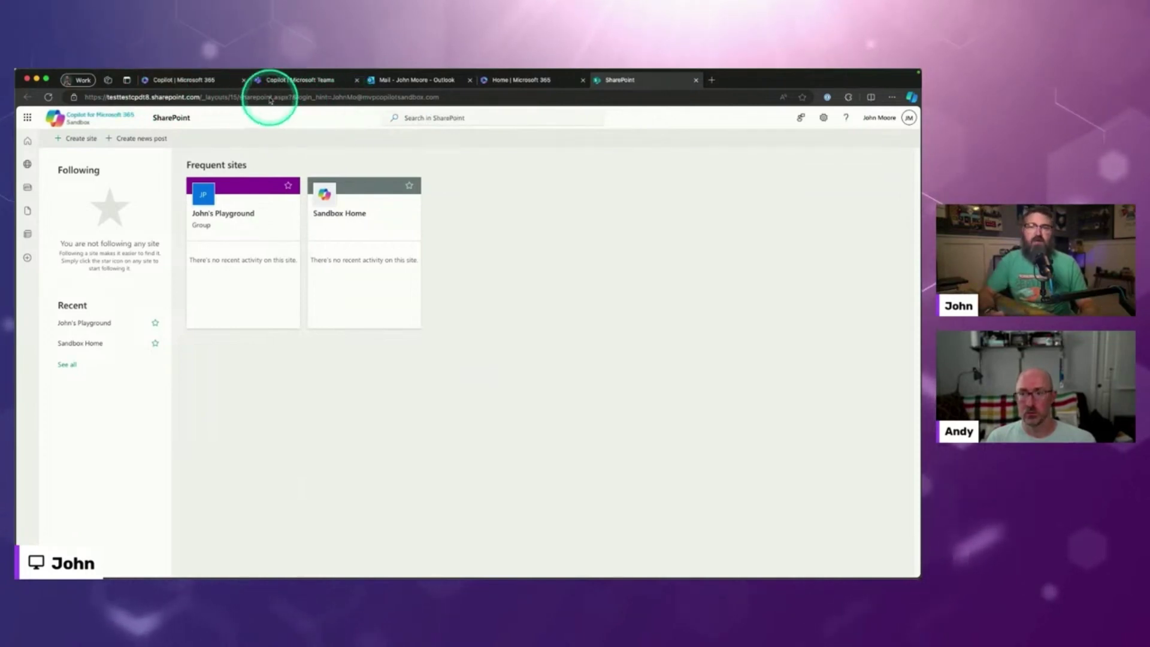
{"action": "left_click", "coordinate": [84, 343]}
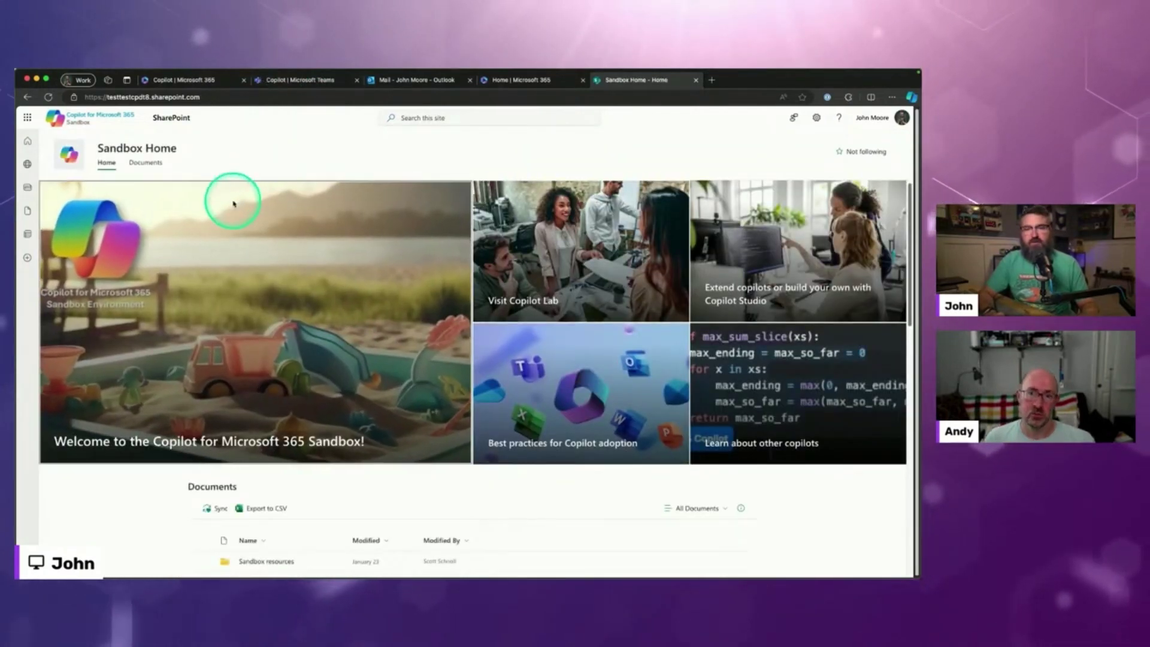
{"action": "key", "text": "super+Left"}
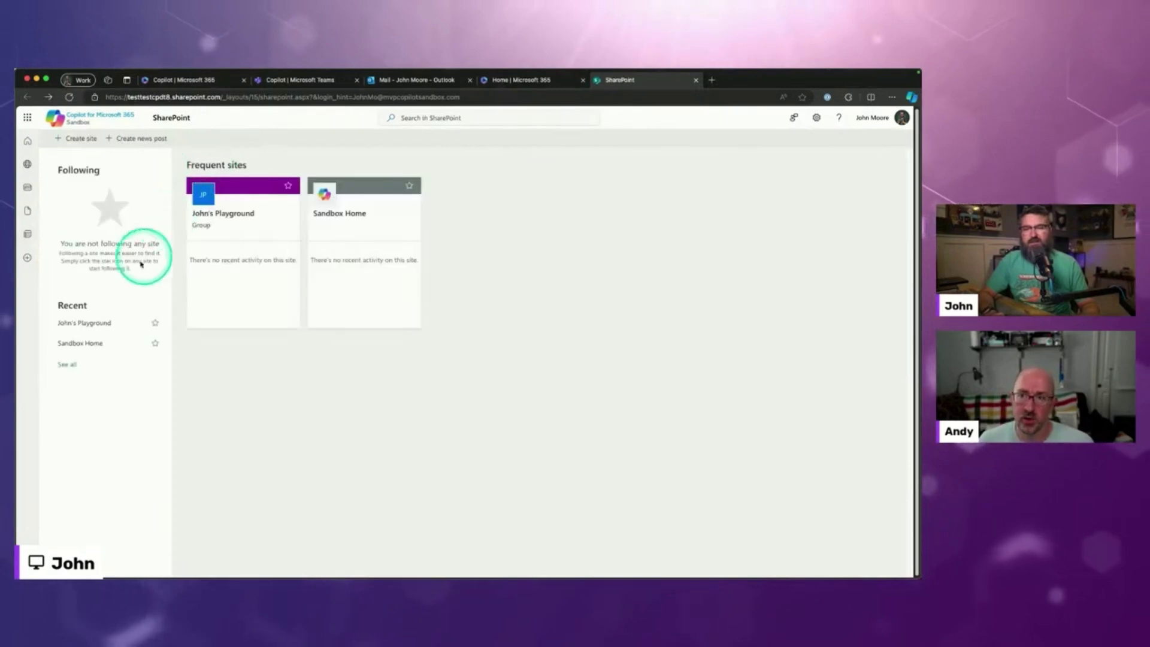
{"action": "left_click", "coordinate": [251, 208]}
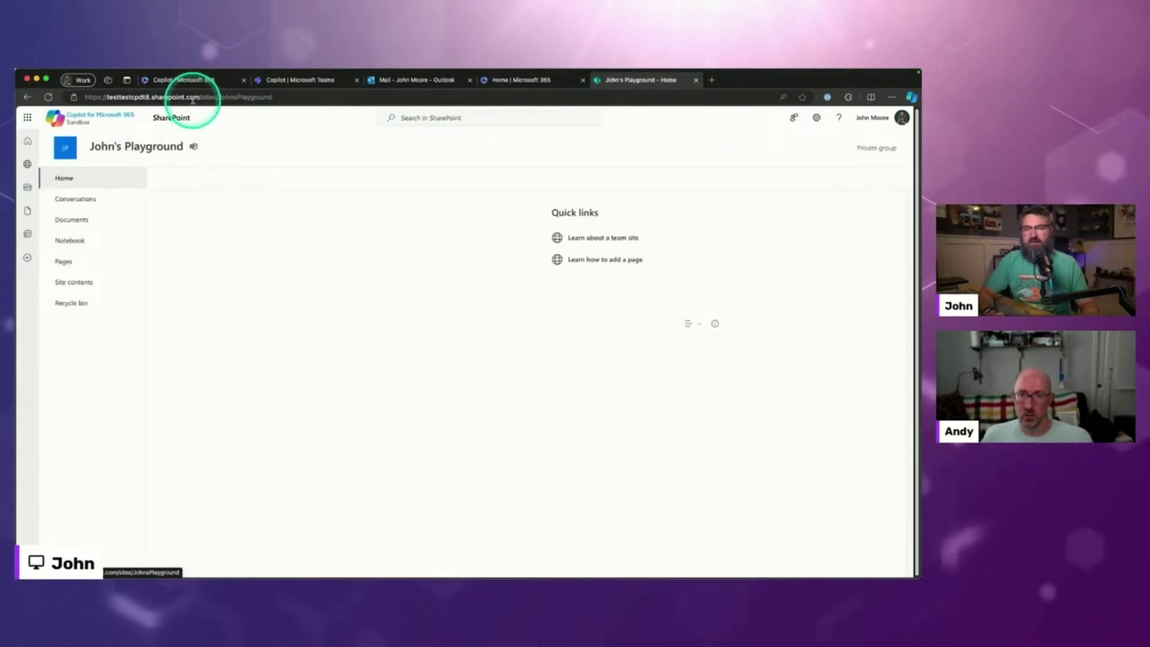
{"action": "left_click", "coordinate": [78, 220]}
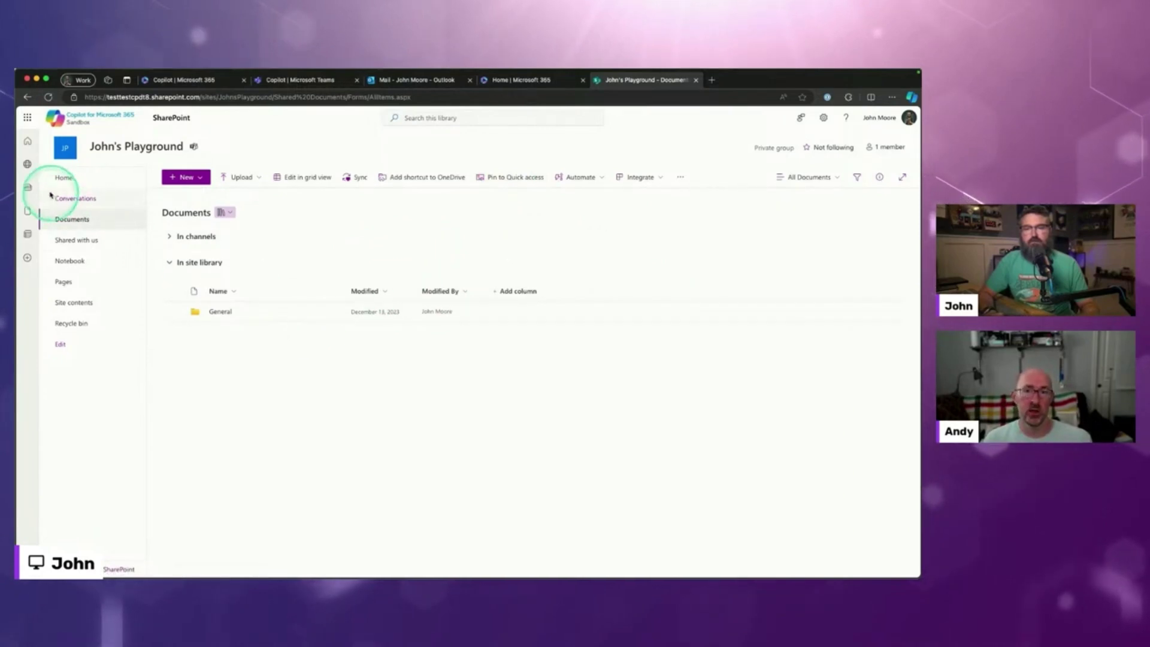
{"action": "left_click", "coordinate": [30, 145]}
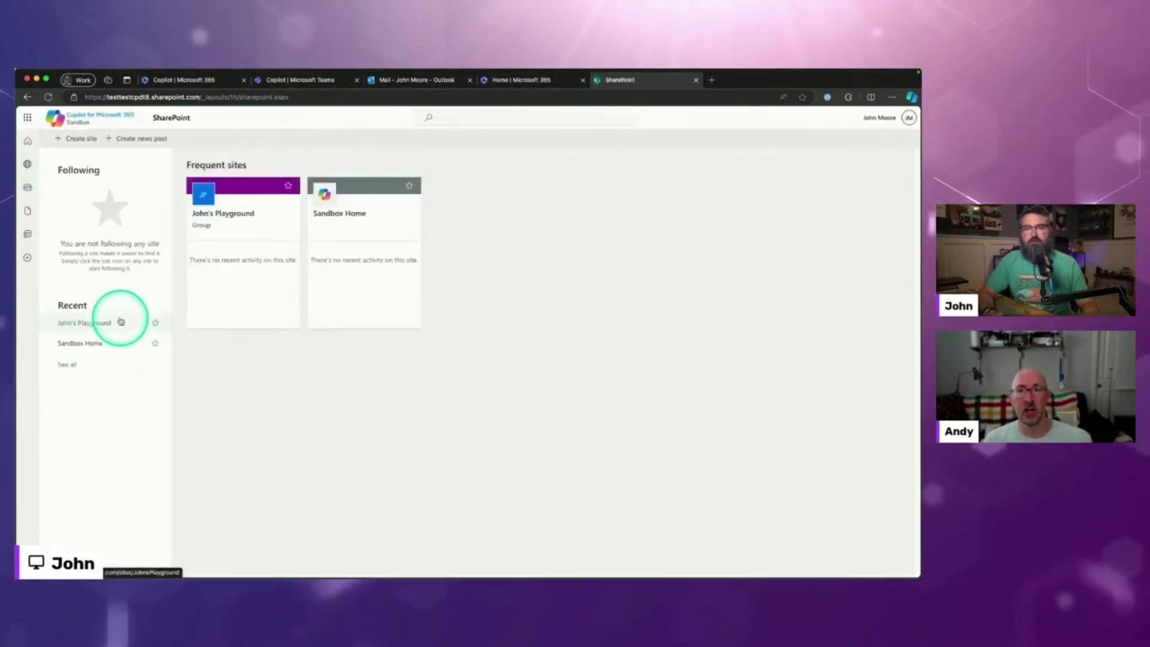
{"action": "left_click", "coordinate": [87, 366]}
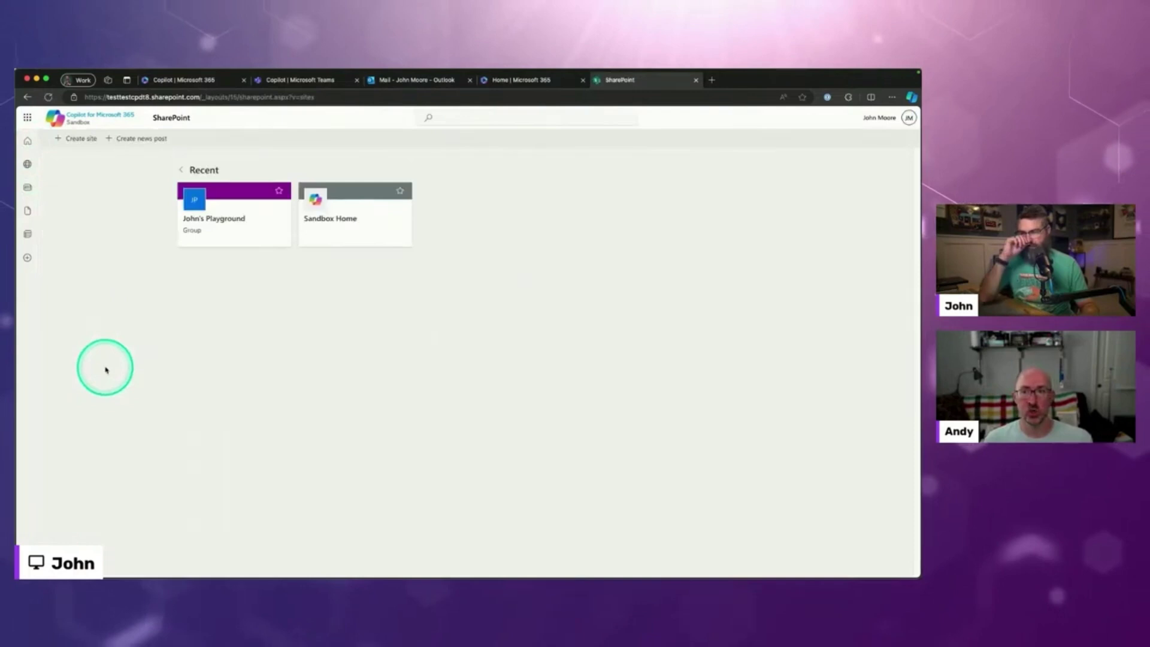
{"action": "left_click", "coordinate": [28, 142]}
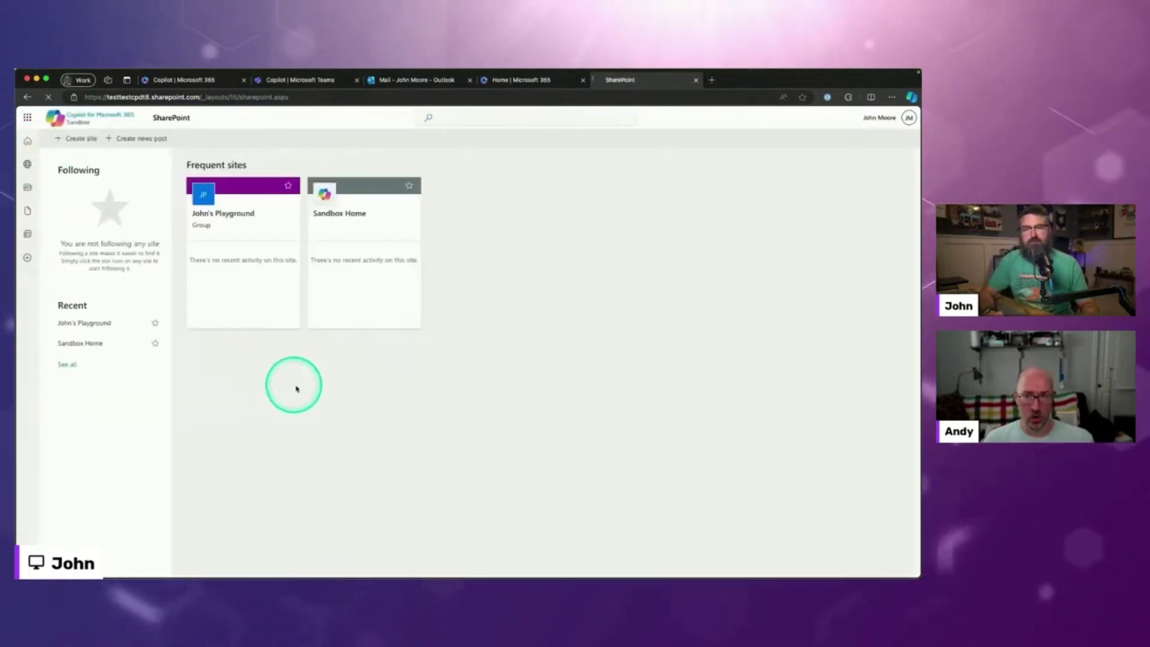
- Search for the Copilot Lover site, pin its Documents library to Quick access, and return to Copilot
{"action": "left_click", "coordinate": [489, 121]}
{"action": "type", "text": "Copilot"}
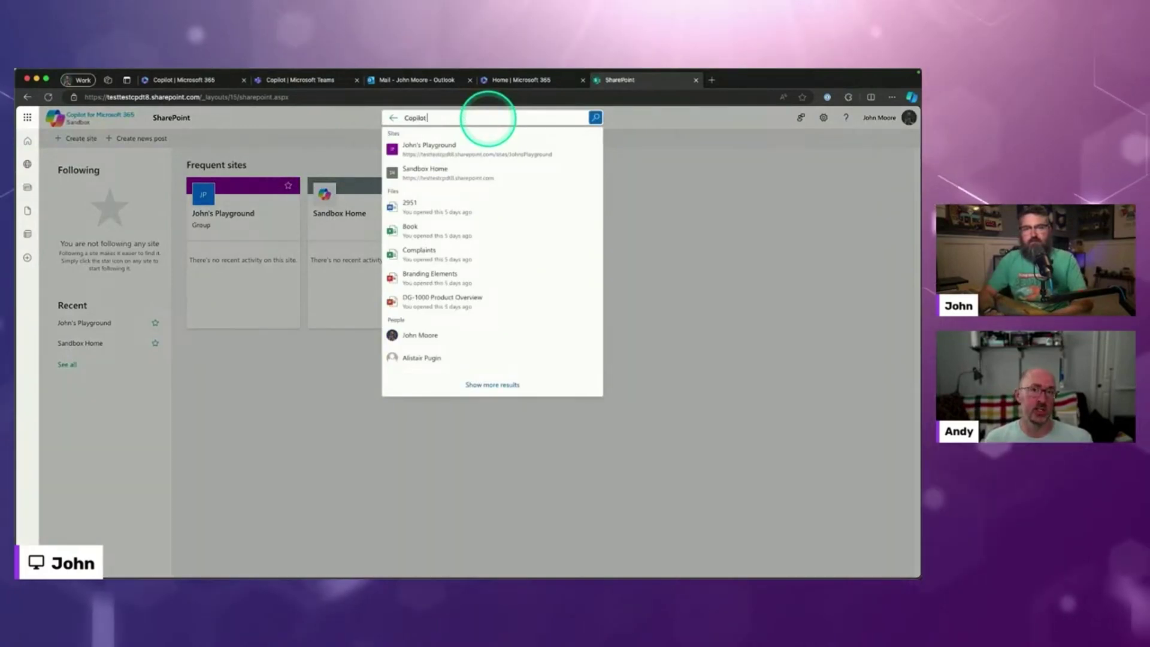
{"action": "type", "text": " Lover"}
{"action": "key", "text": "Return"}
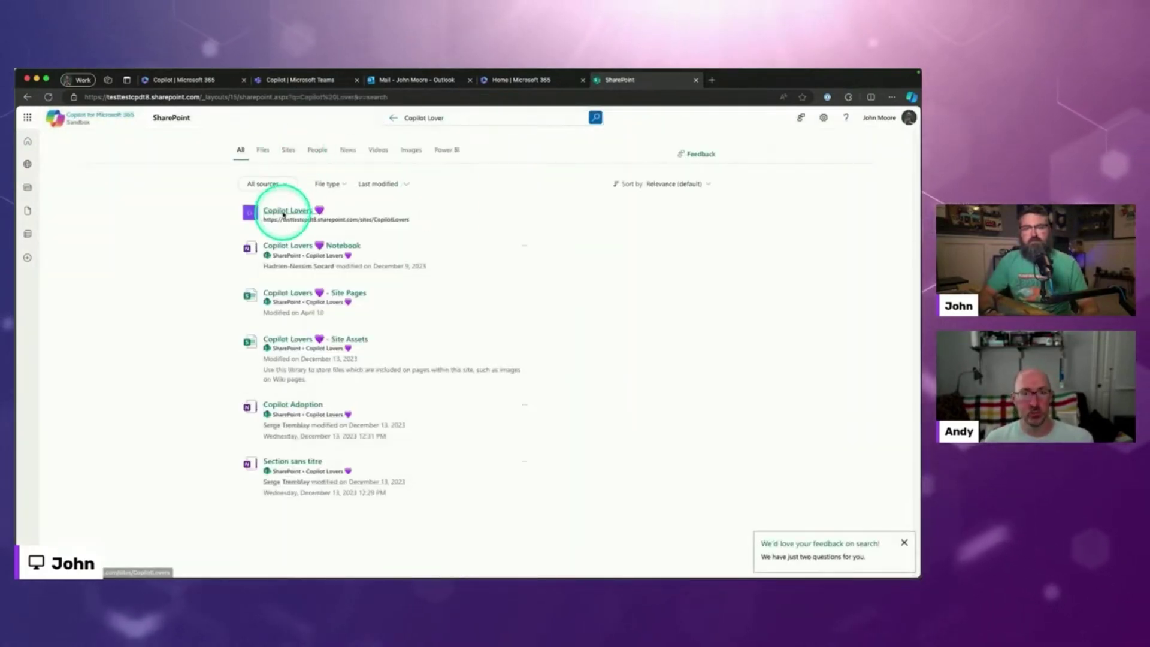
{"action": "left_click", "coordinate": [277, 214]}
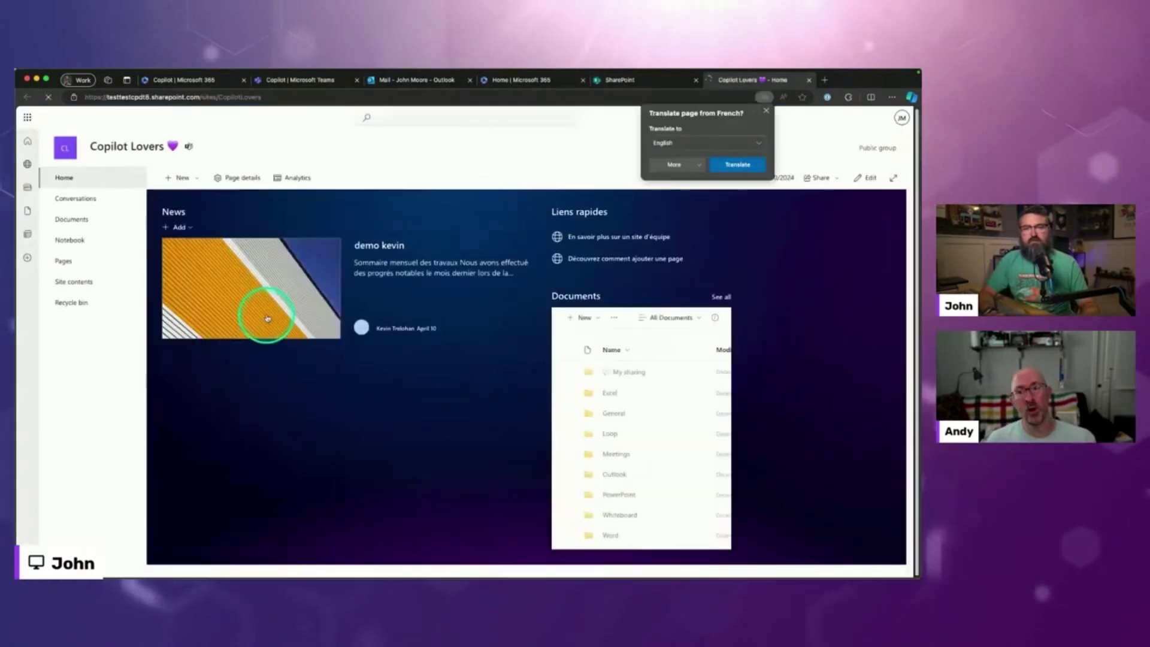
{"action": "left_click", "coordinate": [72, 219]}
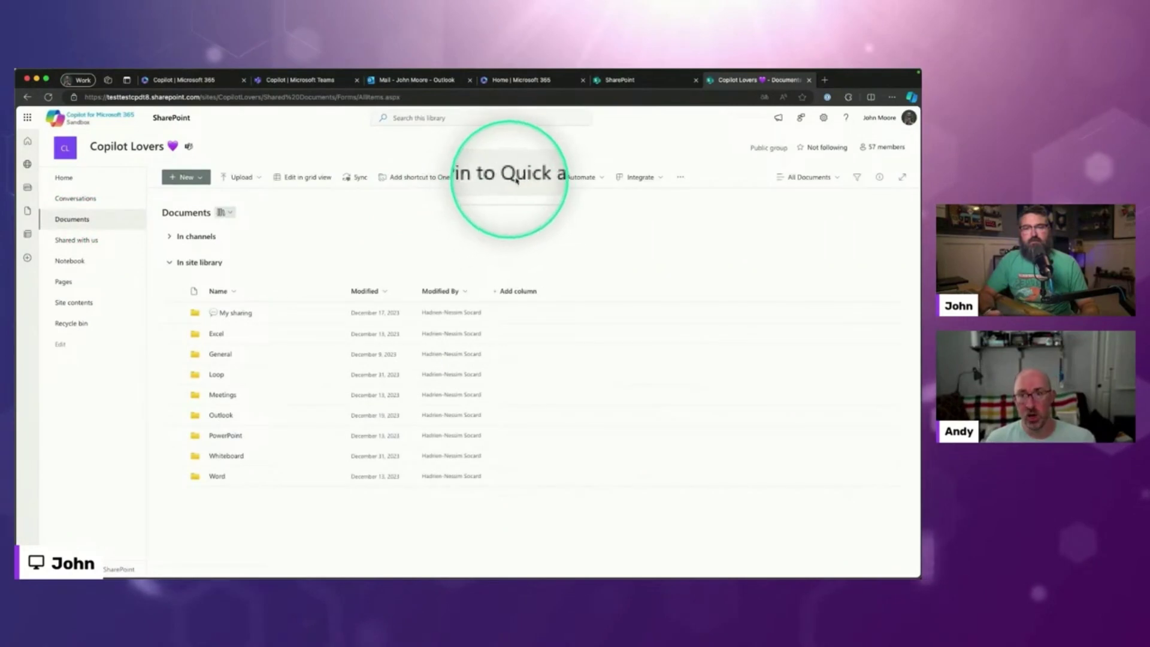
{"action": "left_click", "coordinate": [506, 178]}
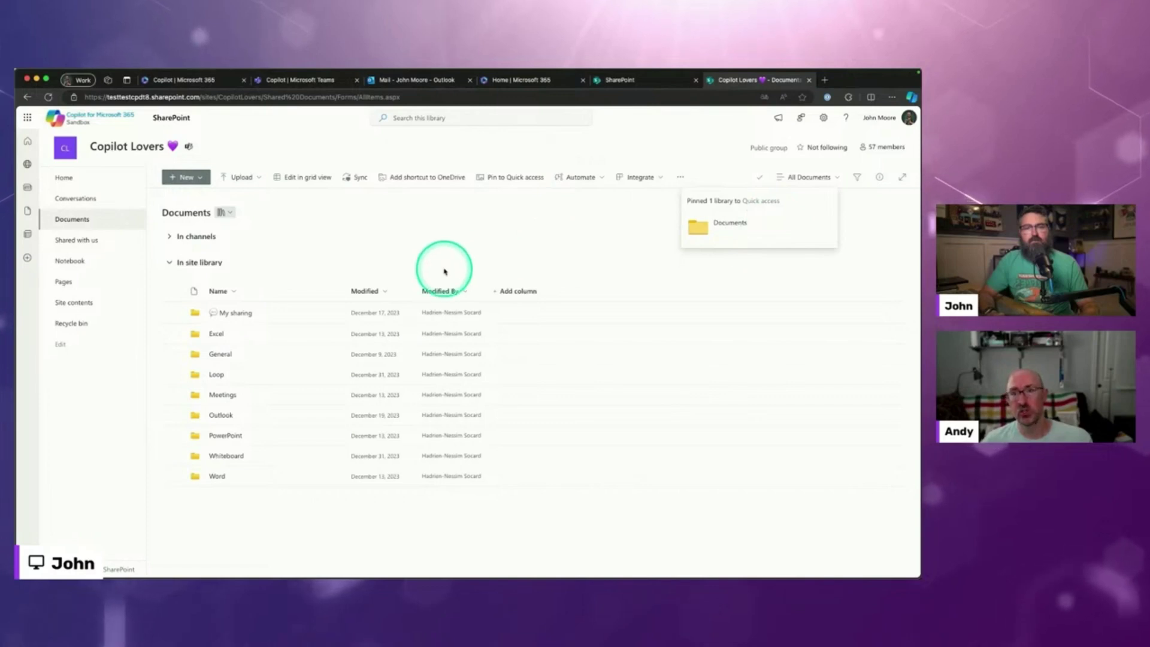
{"action": "left_click", "coordinate": [180, 79]}
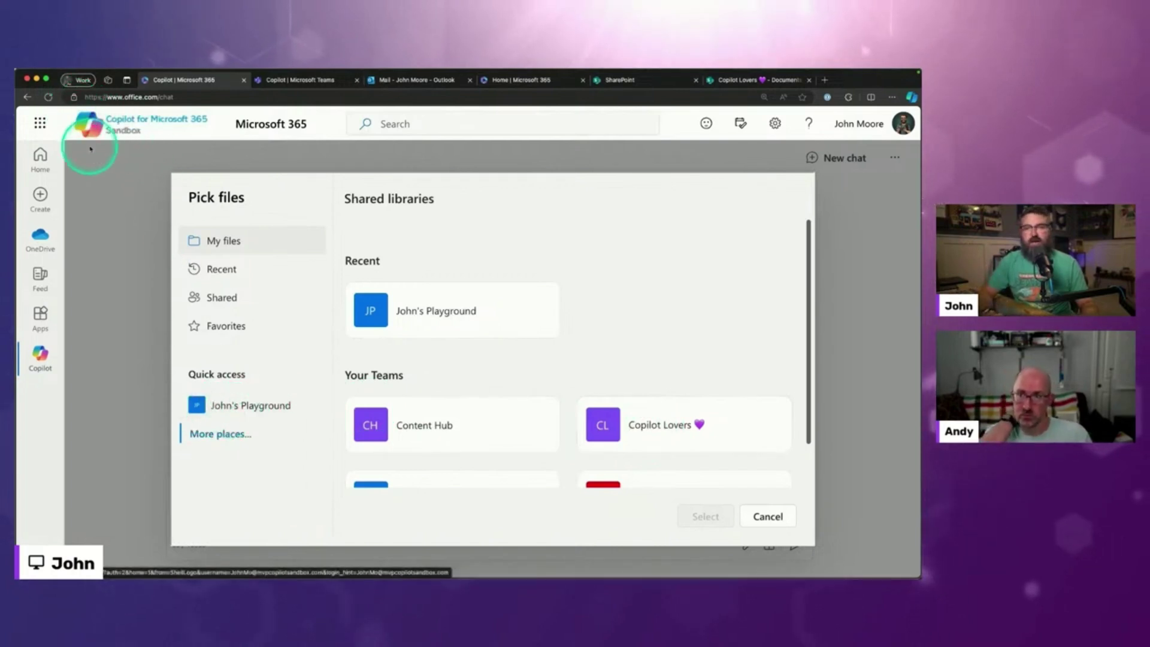
- Reload Copilot via its logo and reopen the Attach cloud files picker
{"action": "left_click", "coordinate": [79, 128]}
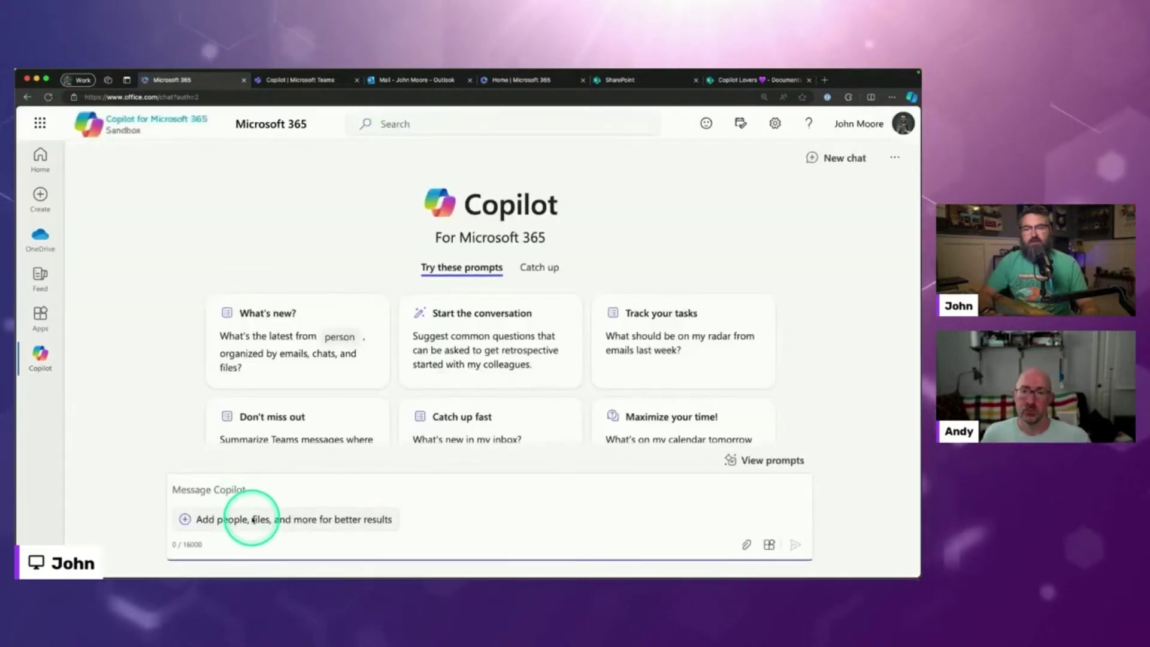
{"action": "left_click", "coordinate": [257, 518]}
{"action": "left_click", "coordinate": [478, 290]}
{"action": "left_click", "coordinate": [473, 308]}
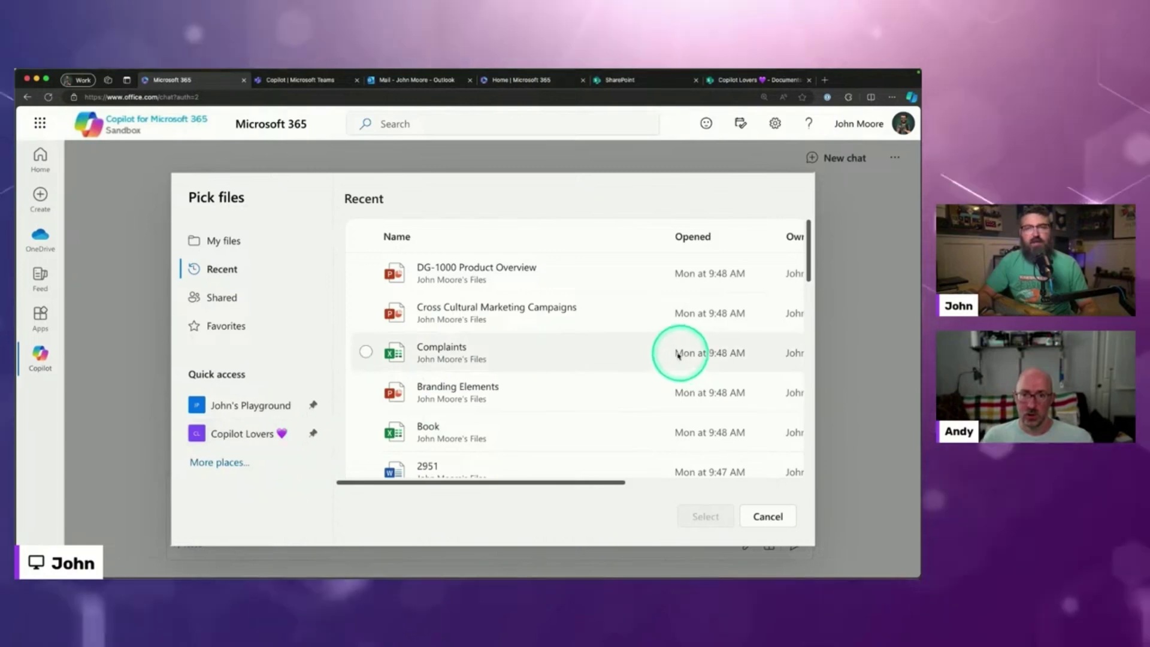
- Browse the Copilot Lovers library in Pick files, then cancel the dialog without attaching anything
{"action": "left_click", "coordinate": [265, 434]}
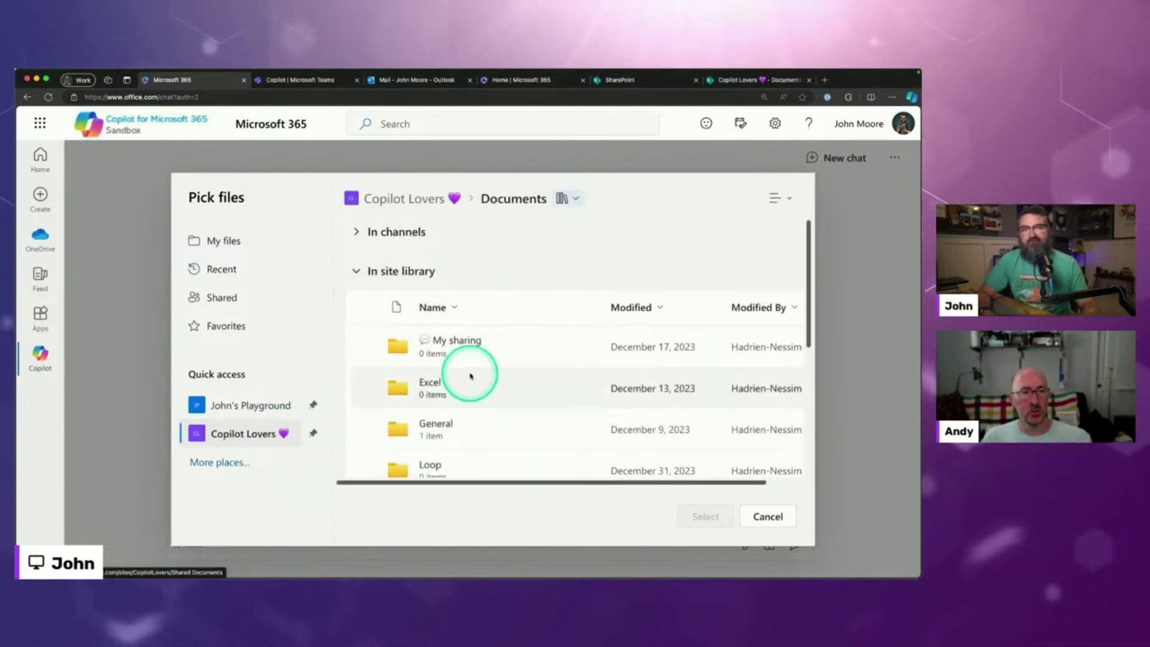
{"action": "scroll", "coordinate": [475, 355], "scroll_direction": "down", "scroll_amount": 5}
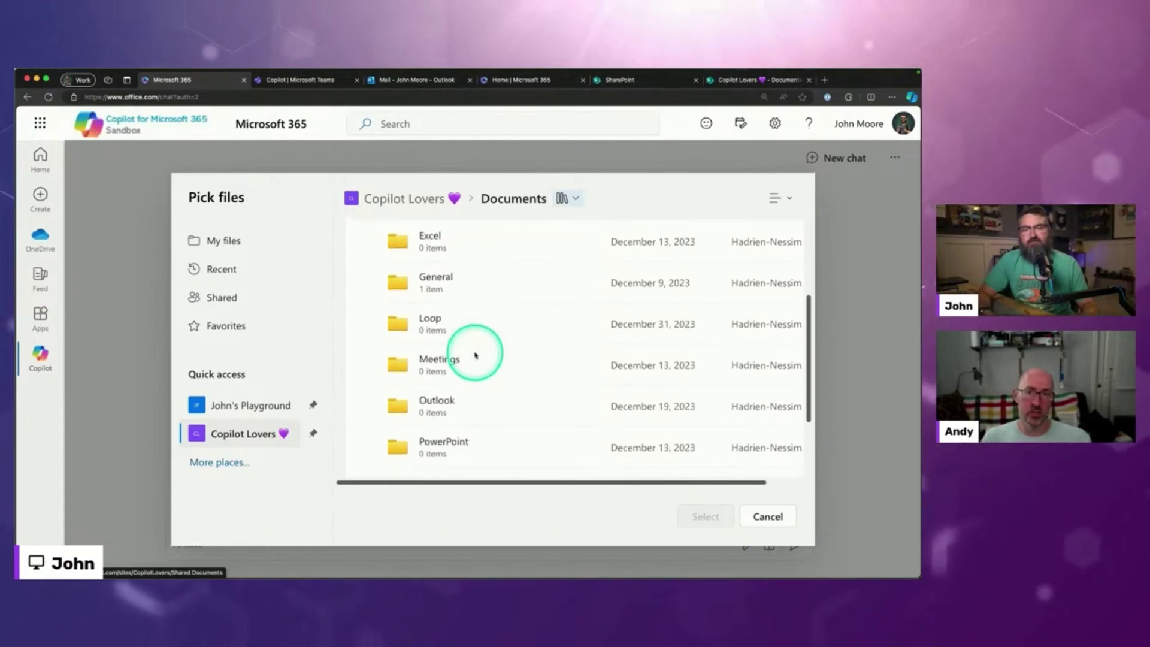
{"action": "scroll", "coordinate": [467, 351], "scroll_direction": "up", "scroll_amount": 3}
{"action": "scroll", "coordinate": [467, 352], "scroll_direction": "up", "scroll_amount": 2}
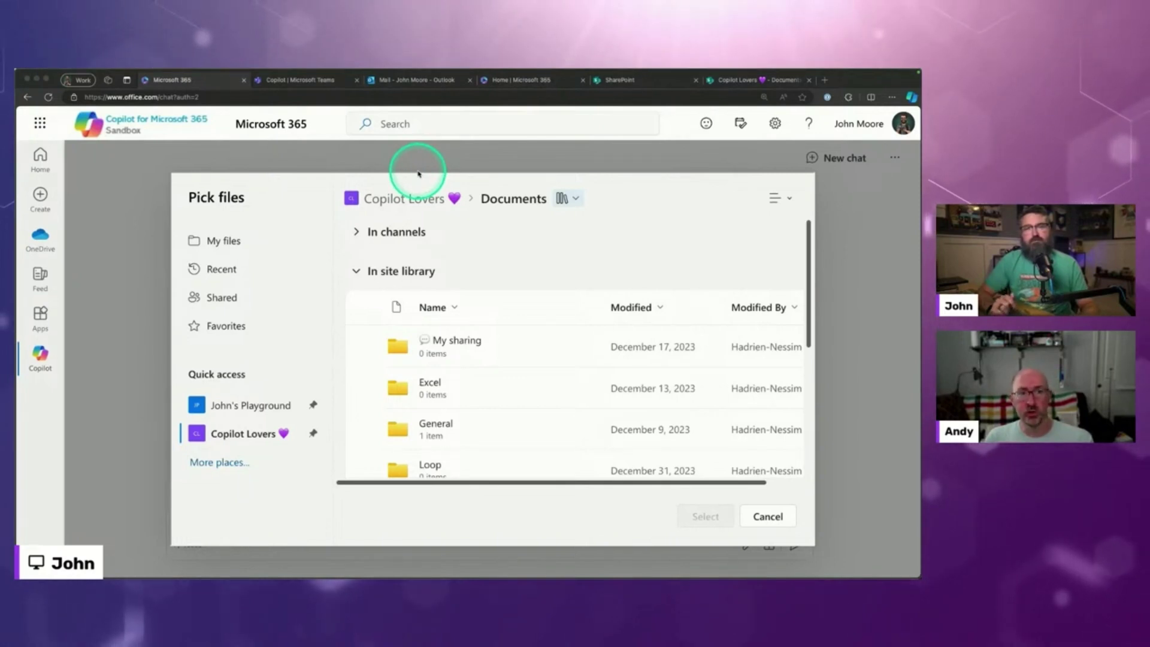
{"action": "left_click", "coordinate": [836, 206]}
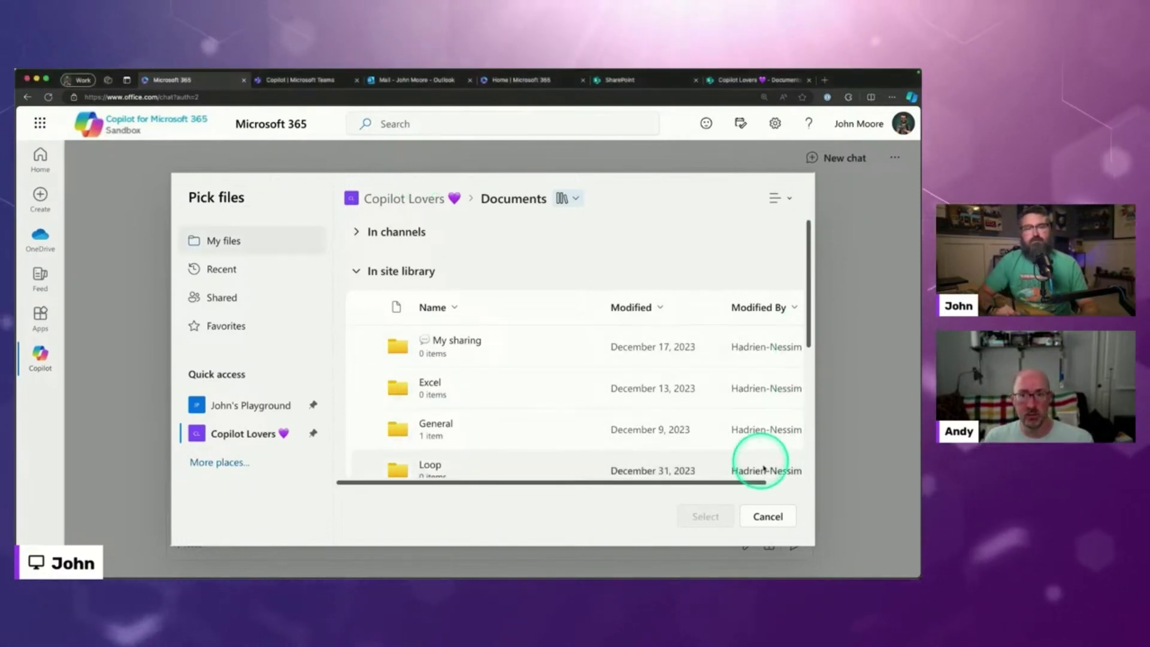
{"action": "left_click", "coordinate": [769, 515]}
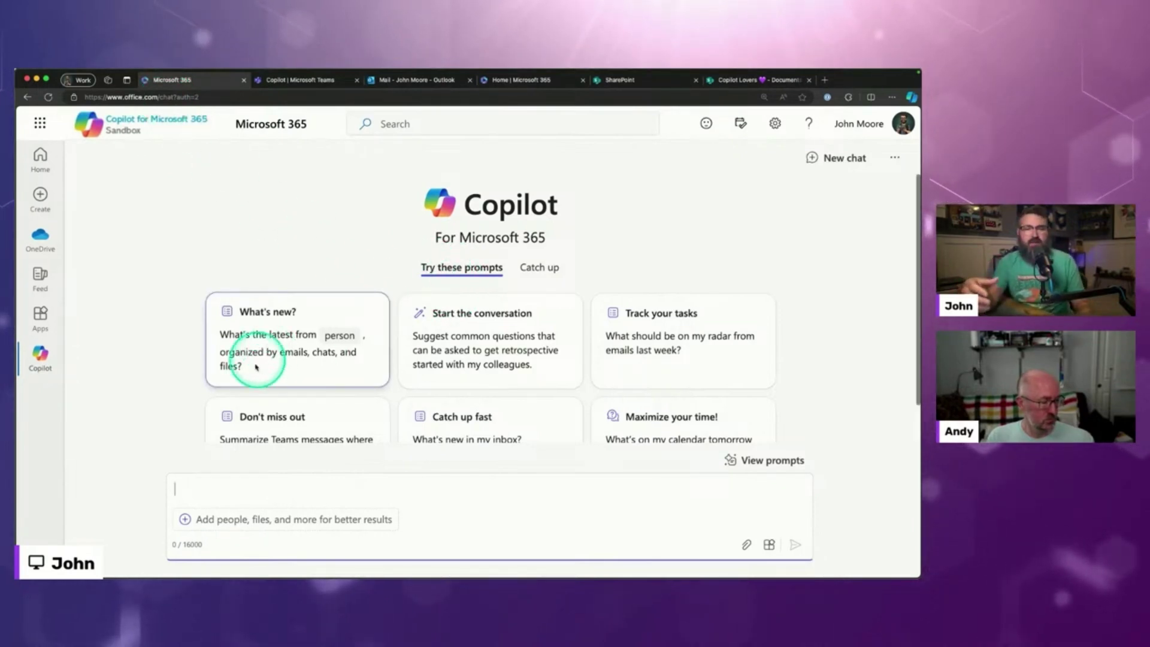
- Insert the What's new? prompt card and tag a colleague from the People list
{"action": "scroll", "coordinate": [442, 378], "scroll_direction": "down", "scroll_amount": 1}
{"action": "scroll", "coordinate": [442, 379], "scroll_direction": "down", "scroll_amount": 3}
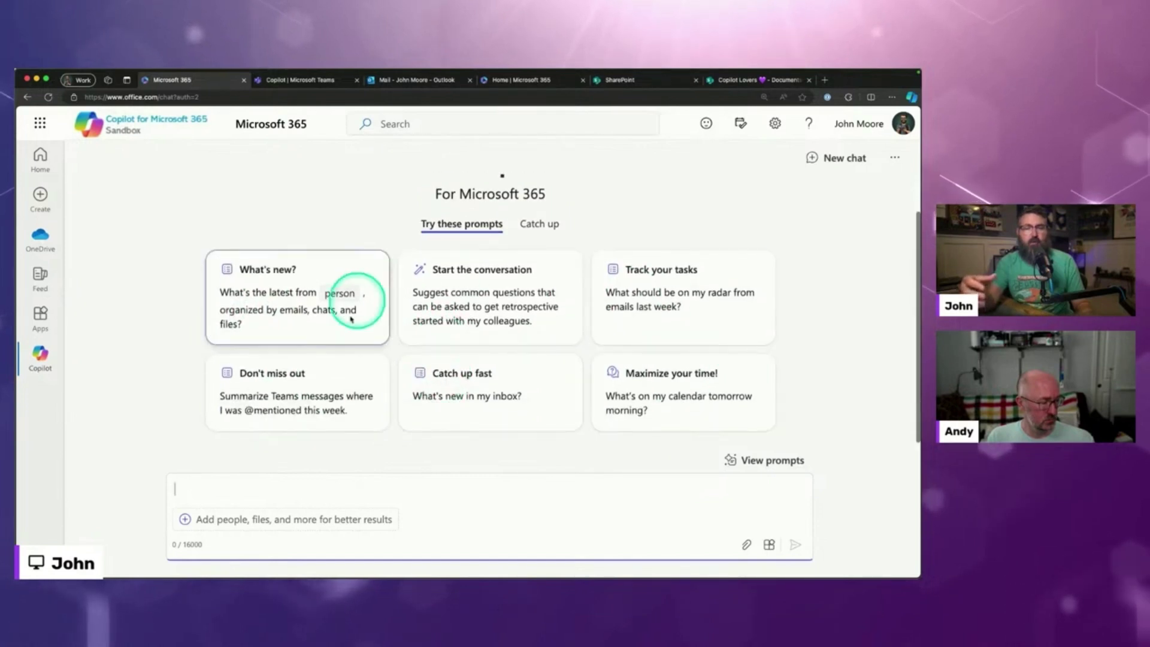
{"action": "left_click", "coordinate": [303, 315]}
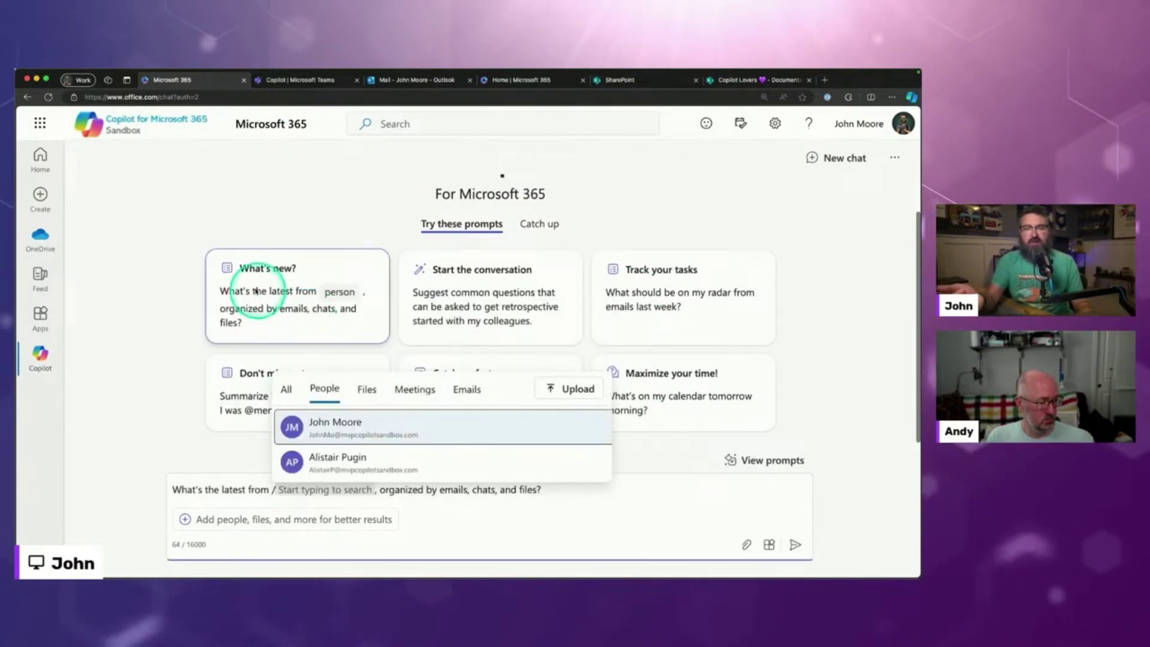
{"action": "left_click", "coordinate": [331, 463]}
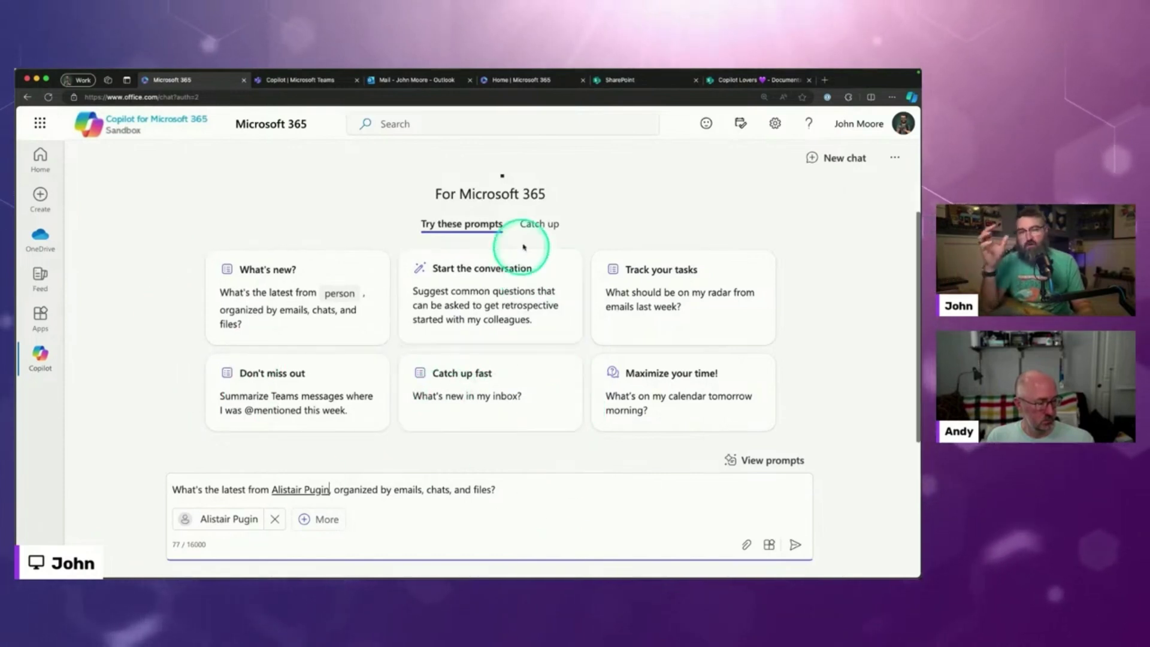
{"action": "scroll", "coordinate": [518, 258], "scroll_direction": "up", "scroll_amount": 2}
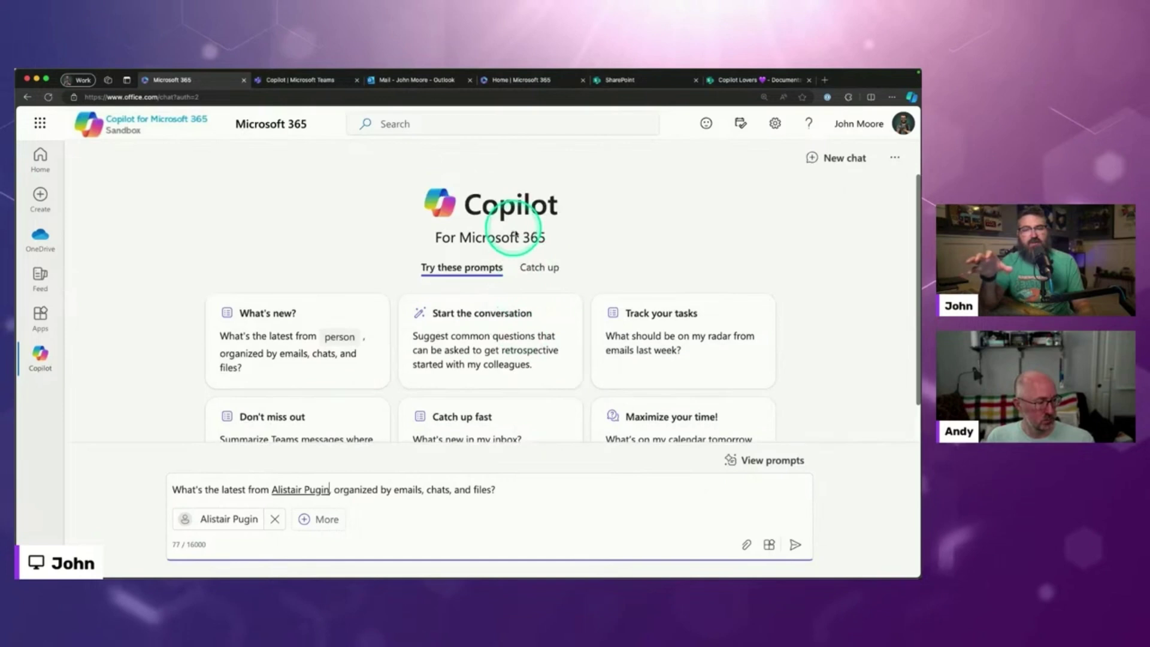
{"action": "left_click", "coordinate": [538, 270]}
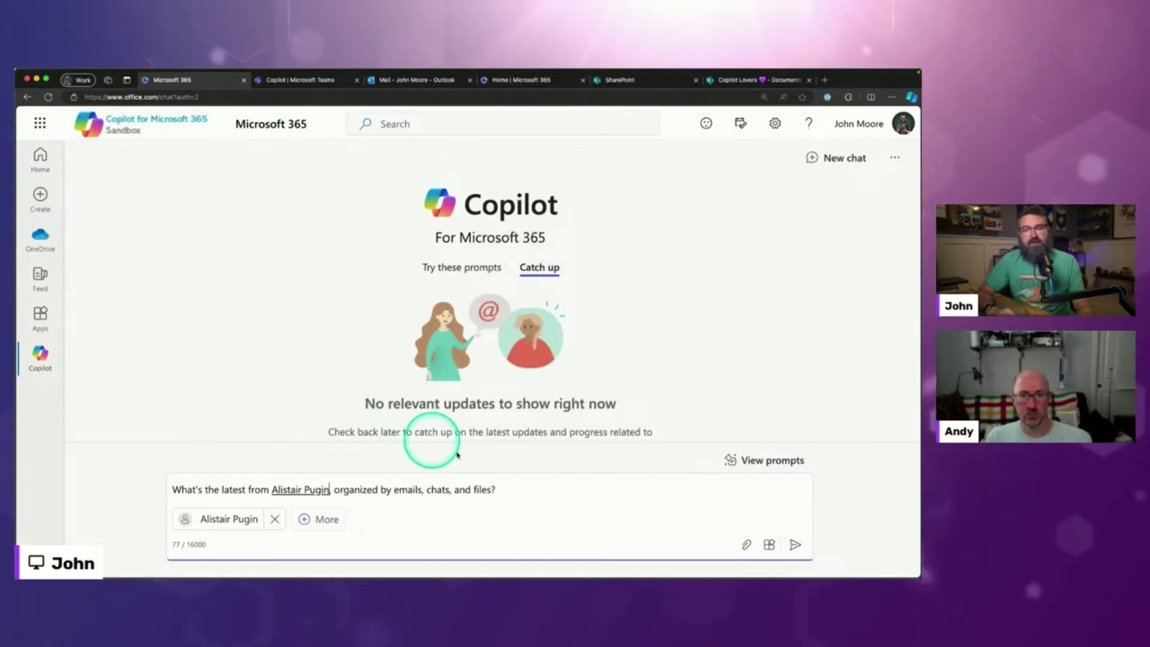
{"action": "scroll", "coordinate": [511, 336], "scroll_direction": "down", "scroll_amount": 2}
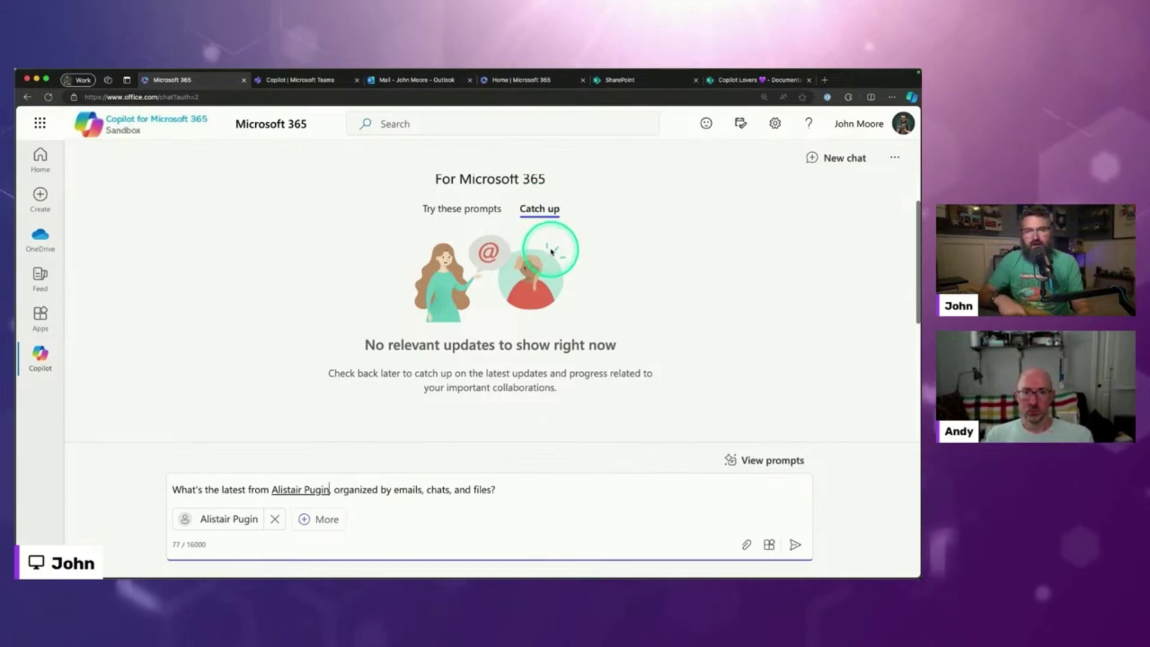
{"action": "left_click", "coordinate": [434, 208]}
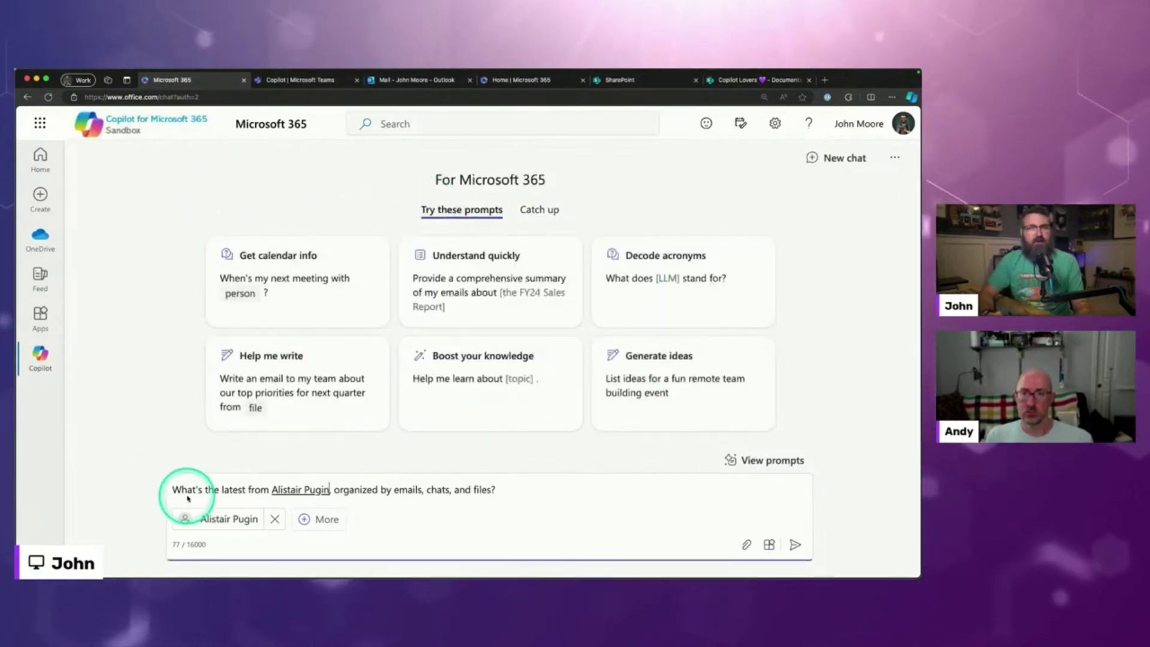
- Switch to Teams' Copilot chat, toggle its slash reference list, and open the Catch up view
{"action": "left_click", "coordinate": [283, 79]}
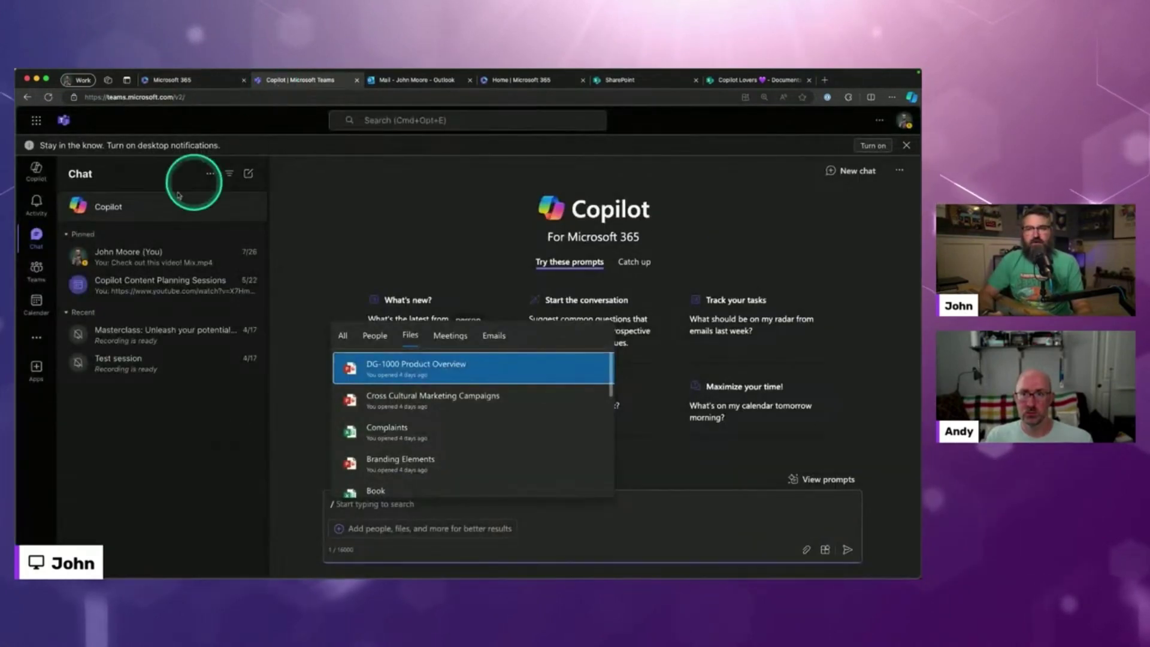
{"action": "left_click", "coordinate": [419, 258]}
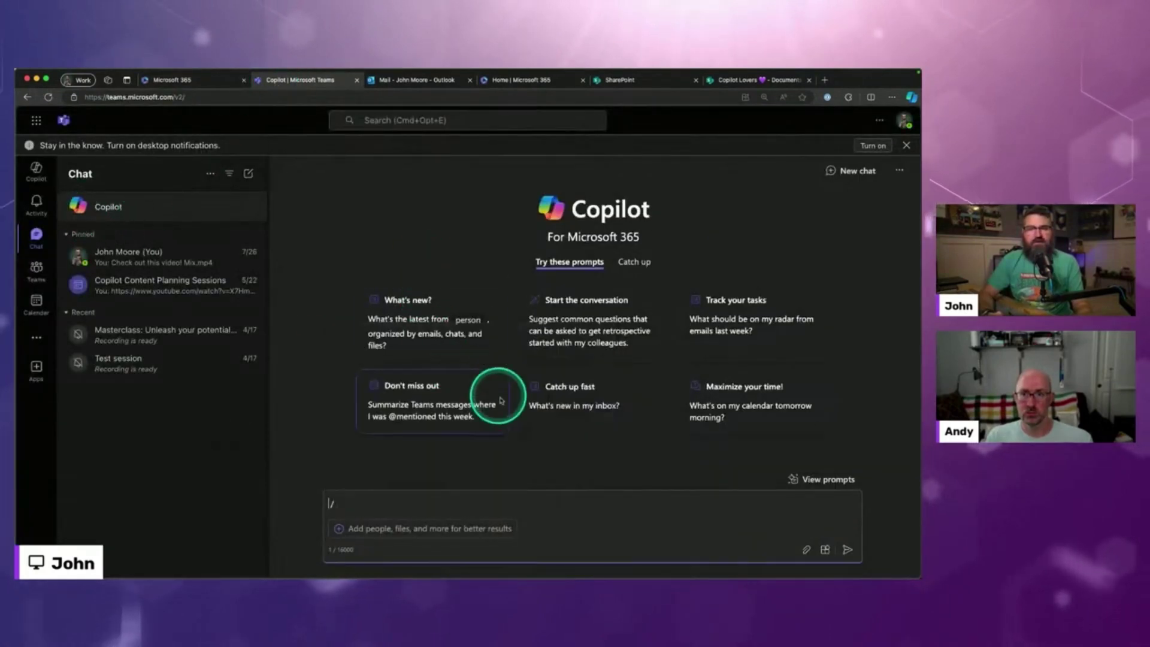
{"action": "left_click", "coordinate": [806, 549]}
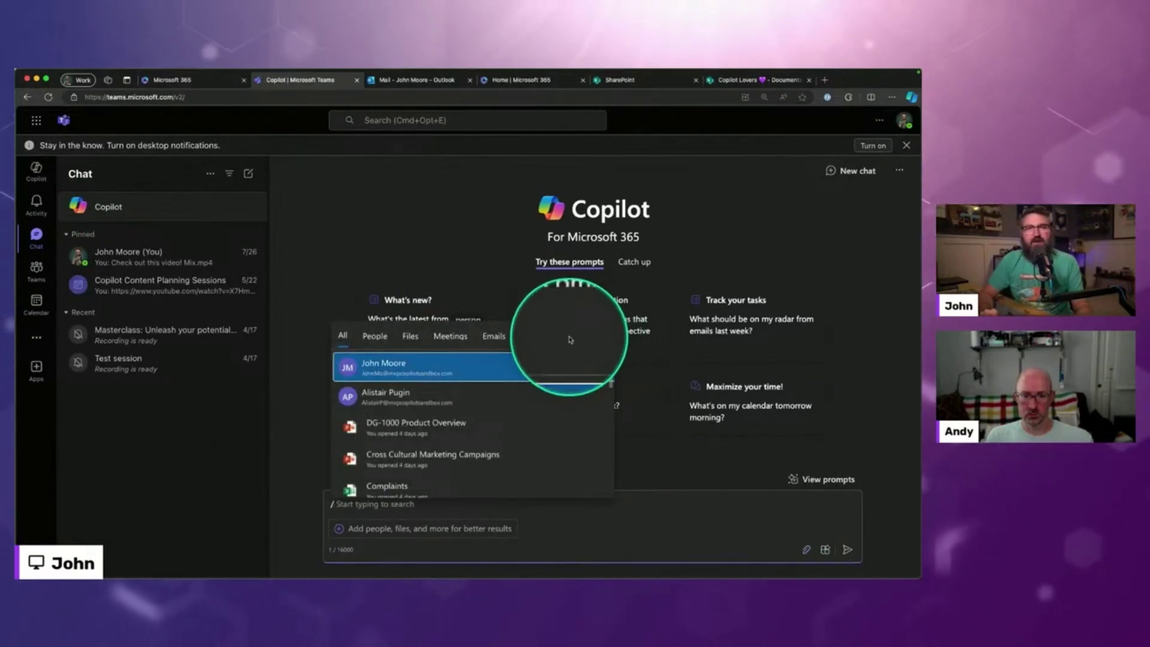
{"action": "left_click", "coordinate": [637, 265]}
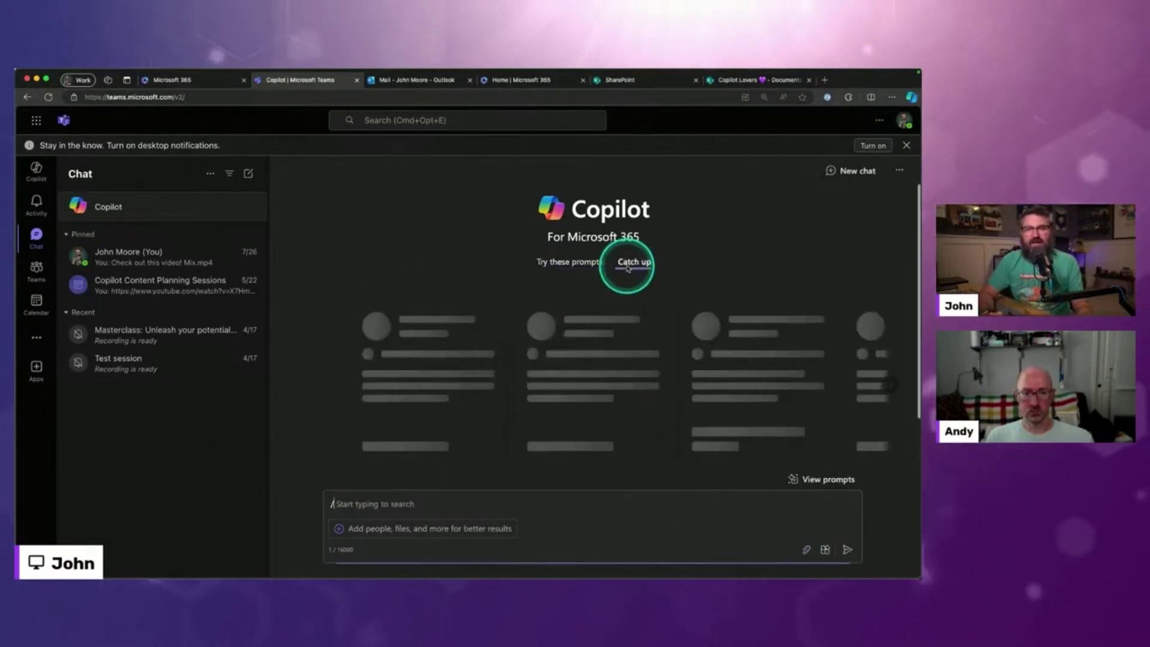
- Load copilot.microsoft.com in a new tab and type a slash to list people and files
{"action": "key", "text": "super+t"}
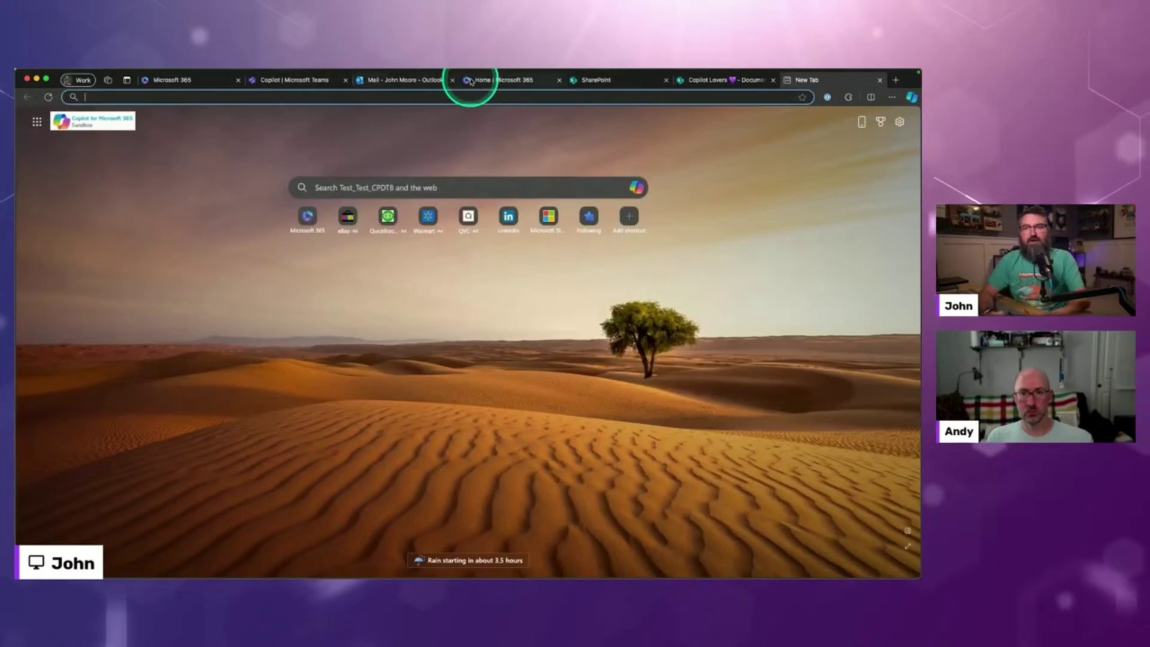
{"action": "type", "text": "copilot.microsoft.com"}
{"action": "key", "text": "Return"}
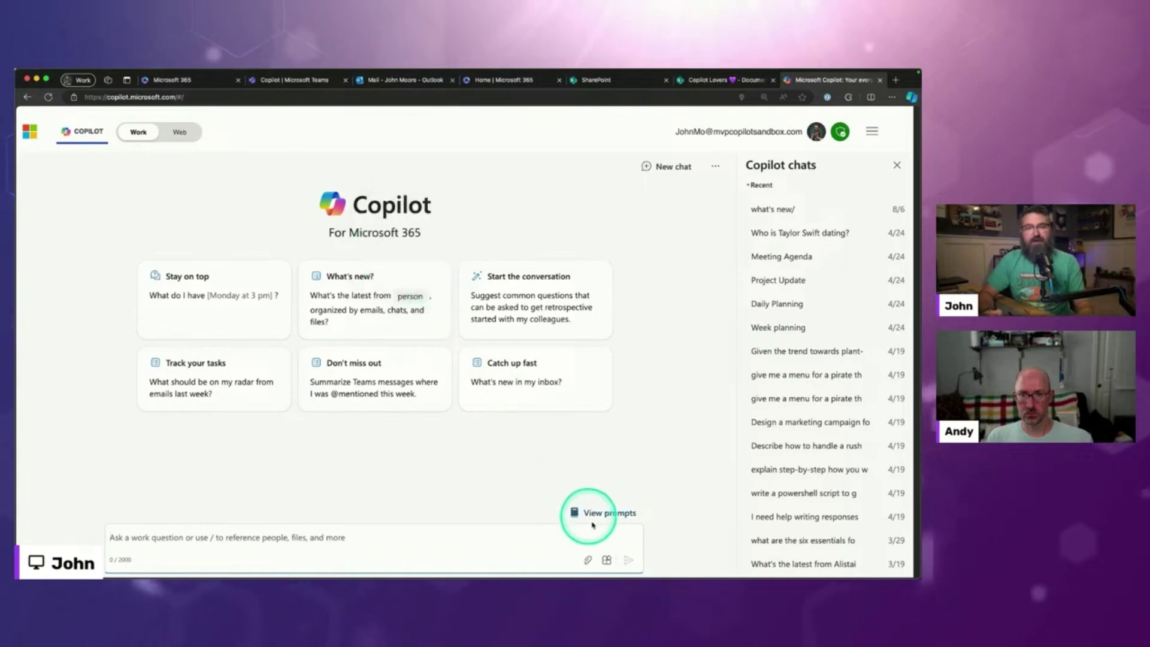
{"action": "type", "text": "/"}
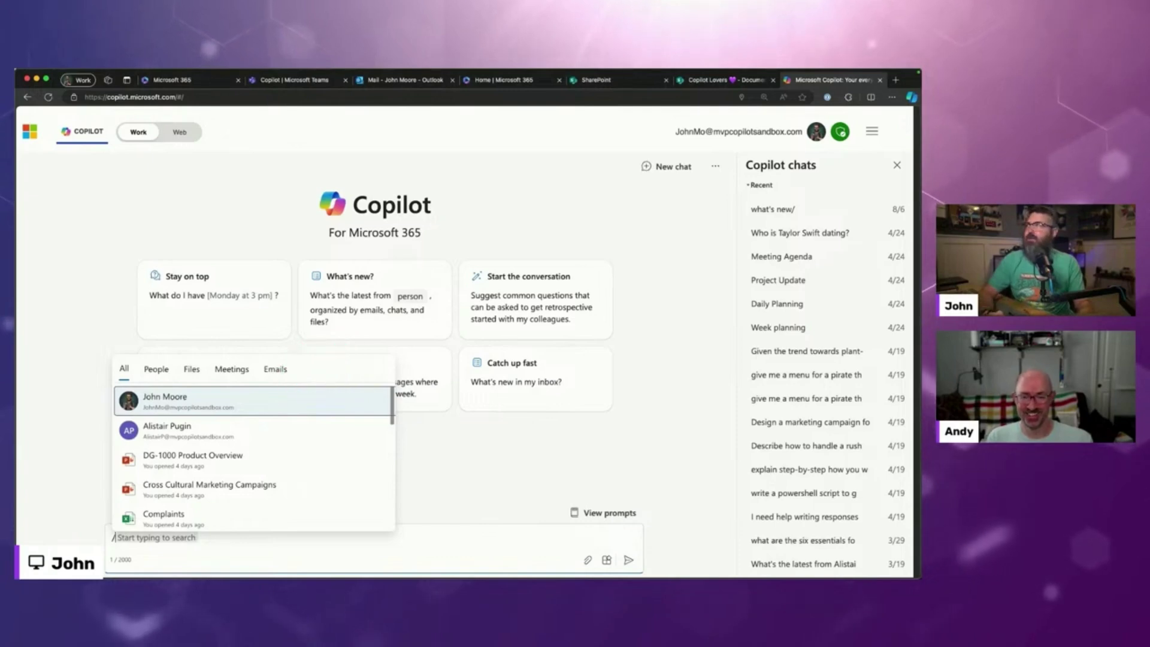
- Maximise the Notion notes window, zoom in, and scroll to the Fragmented chat experiences table
{"action": "left_click_drag", "start_coordinate": [585, 267], "coordinate": [547, 142]}
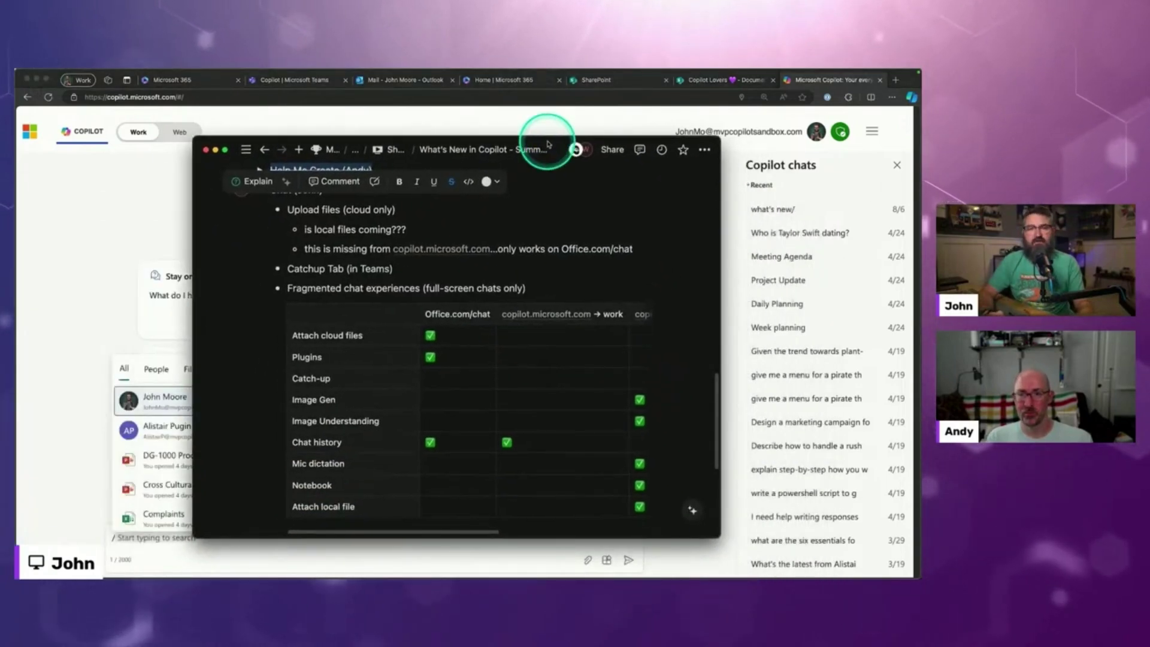
{"action": "double_click", "coordinate": [547, 143]}
{"action": "scroll", "coordinate": [485, 273], "scroll_direction": "down", "scroll_amount": 4}
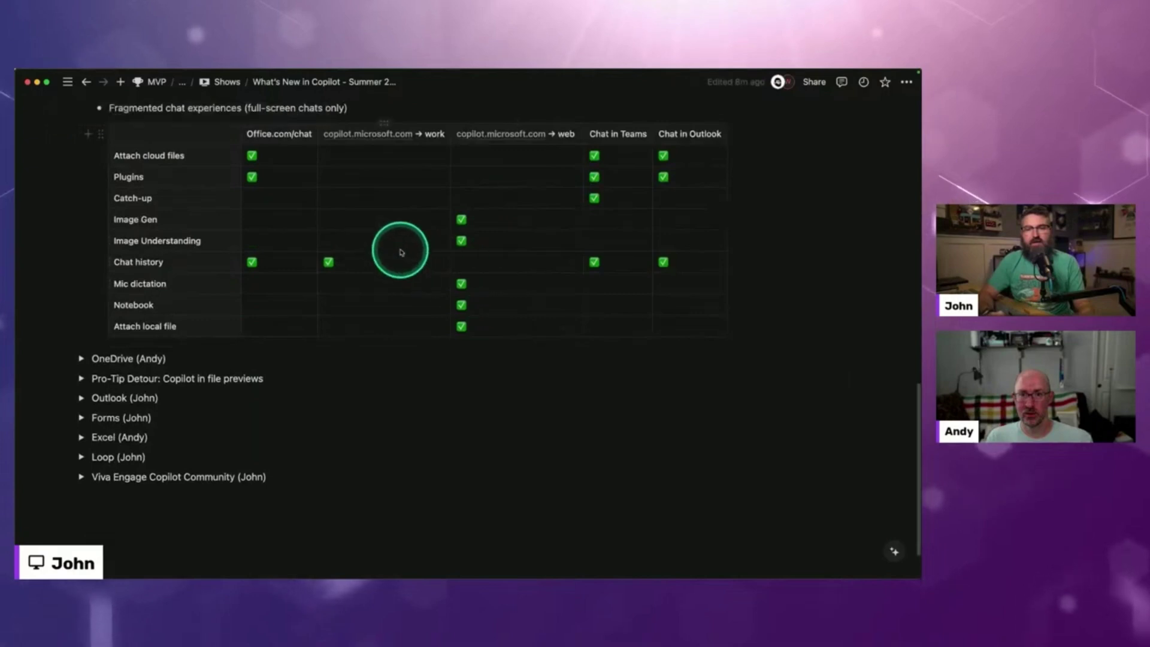
{"action": "scroll", "coordinate": [400, 252], "scroll_direction": "up", "scroll_amount": 2}
{"action": "scroll", "coordinate": [400, 252], "scroll_direction": "down", "scroll_amount": 1}
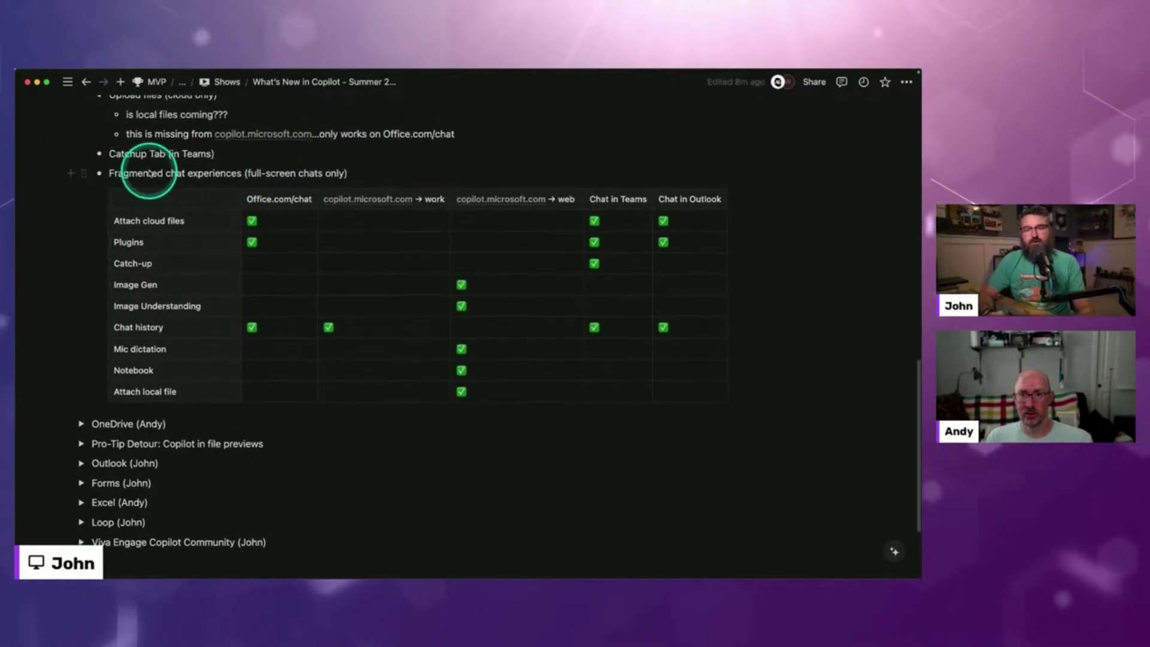
{"action": "scroll", "coordinate": [149, 173], "scroll_direction": "down", "scroll_amount": 1}
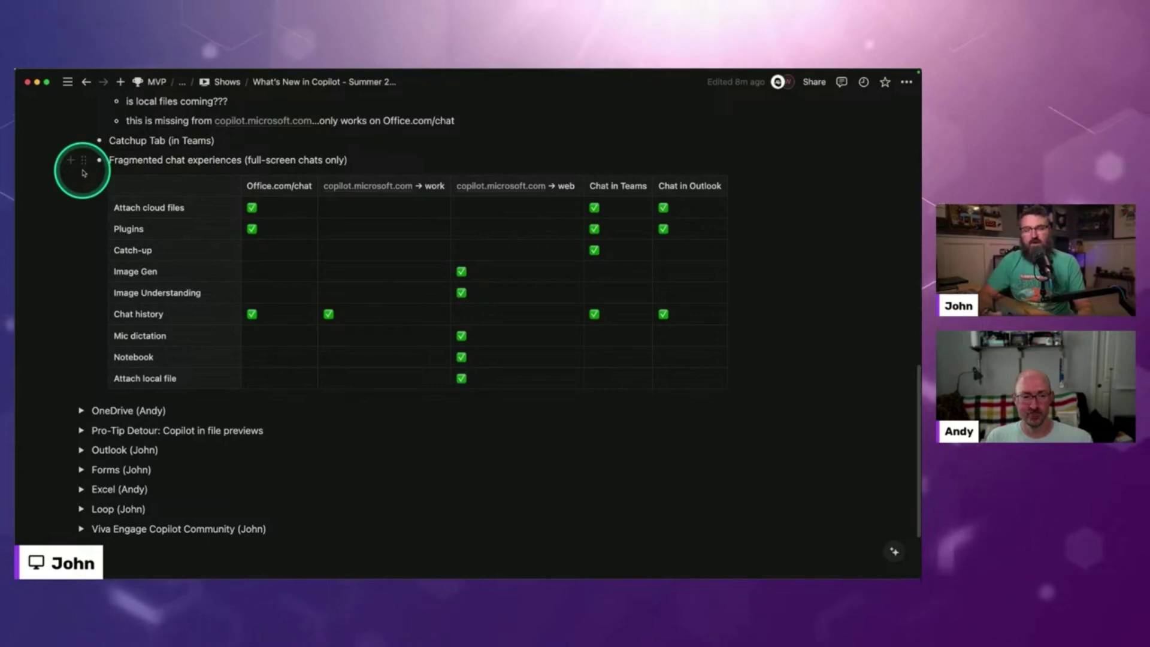
{"action": "scroll", "coordinate": [83, 174], "scroll_direction": "up", "scroll_amount": 5}
{"action": "left_click_drag", "start_coordinate": [194, 167], "coordinate": [78, 167]}
{"action": "key", "text": "super+equal"}
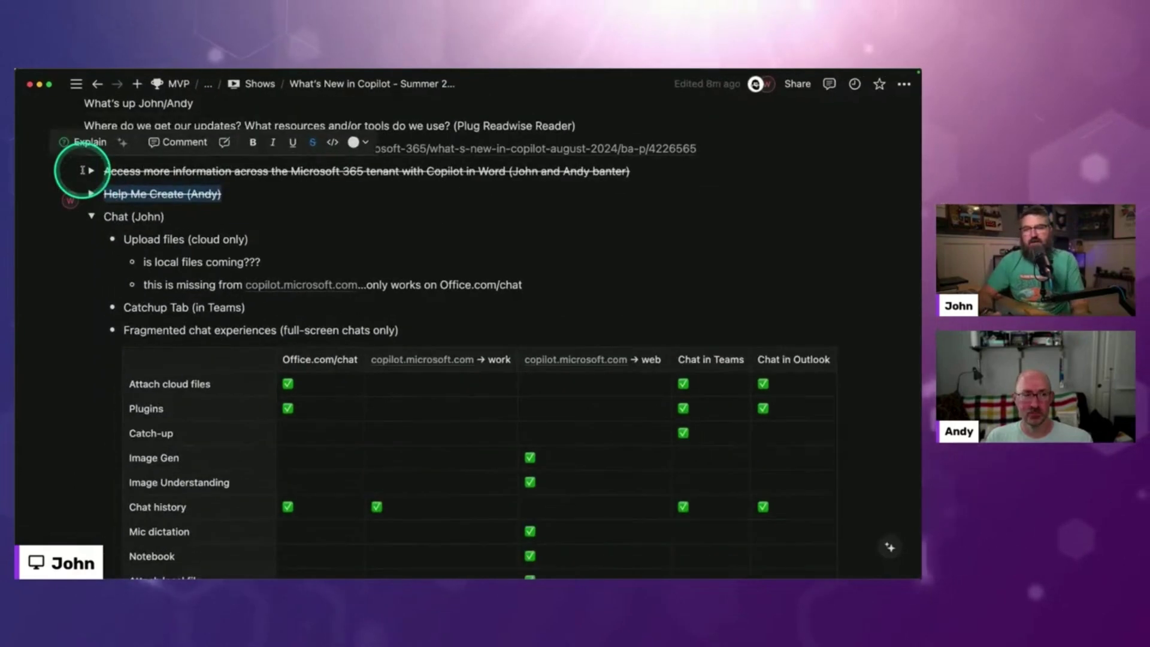
{"action": "scroll", "coordinate": [204, 342], "scroll_direction": "down", "scroll_amount": 5}
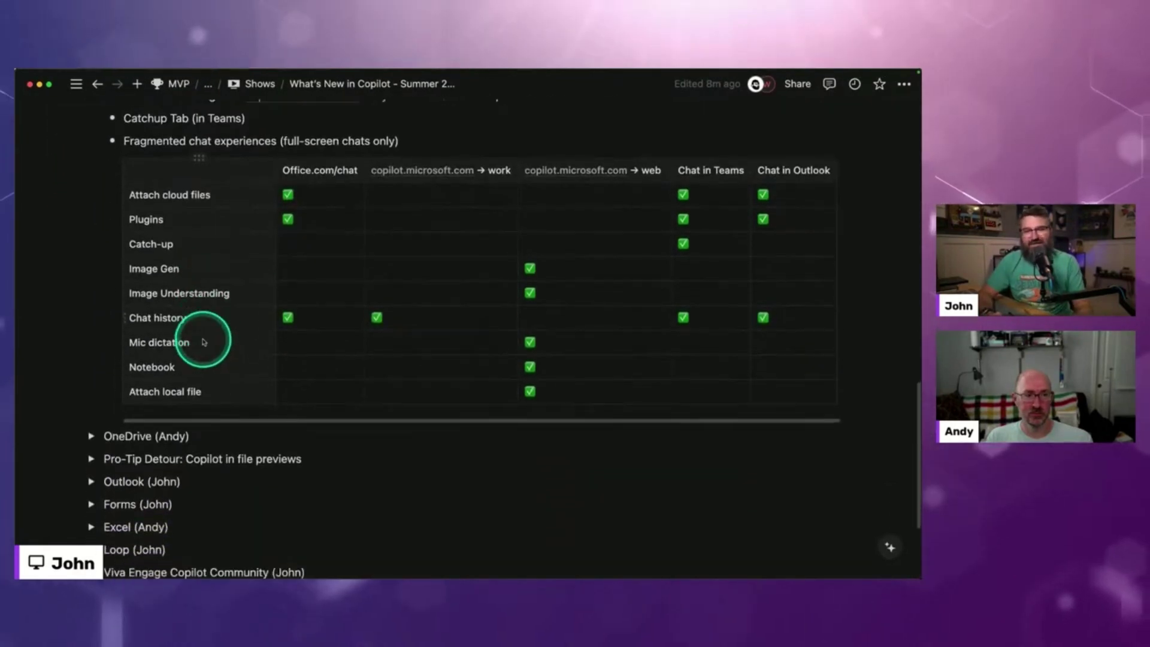
{"action": "scroll", "coordinate": [204, 342], "scroll_direction": "down", "scroll_amount": 1}
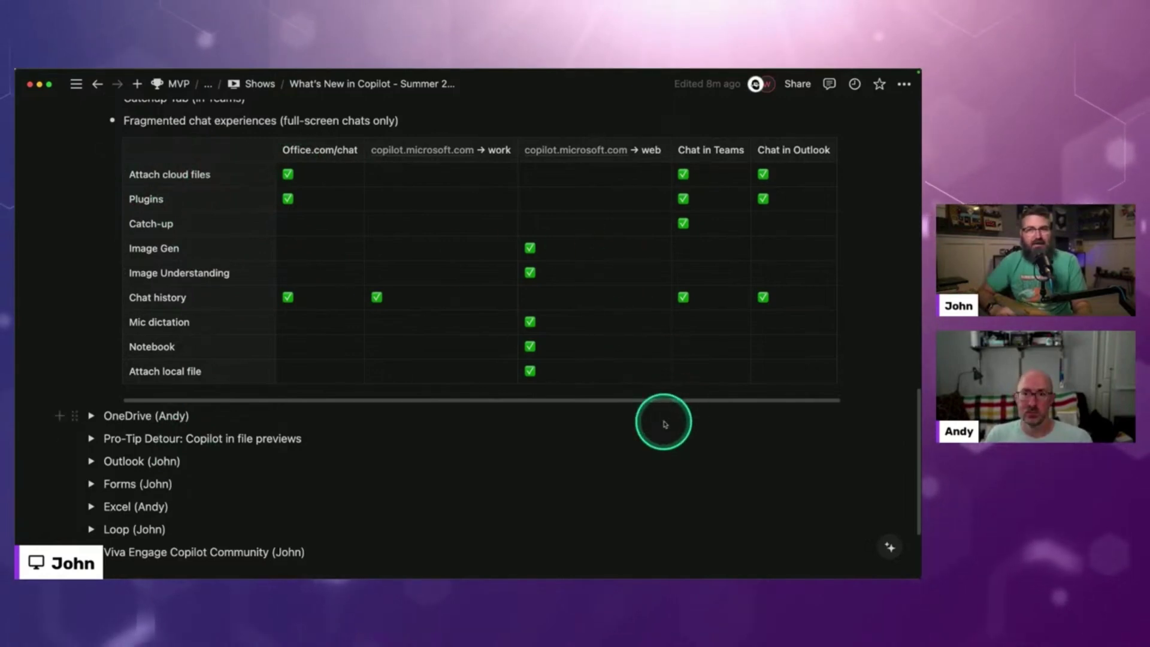
- Review the Attach cloud files row's cells across Office.com/chat, Outlook, Teams, work and web
{"action": "left_click", "coordinate": [128, 176]}
{"action": "left_click", "coordinate": [317, 178]}
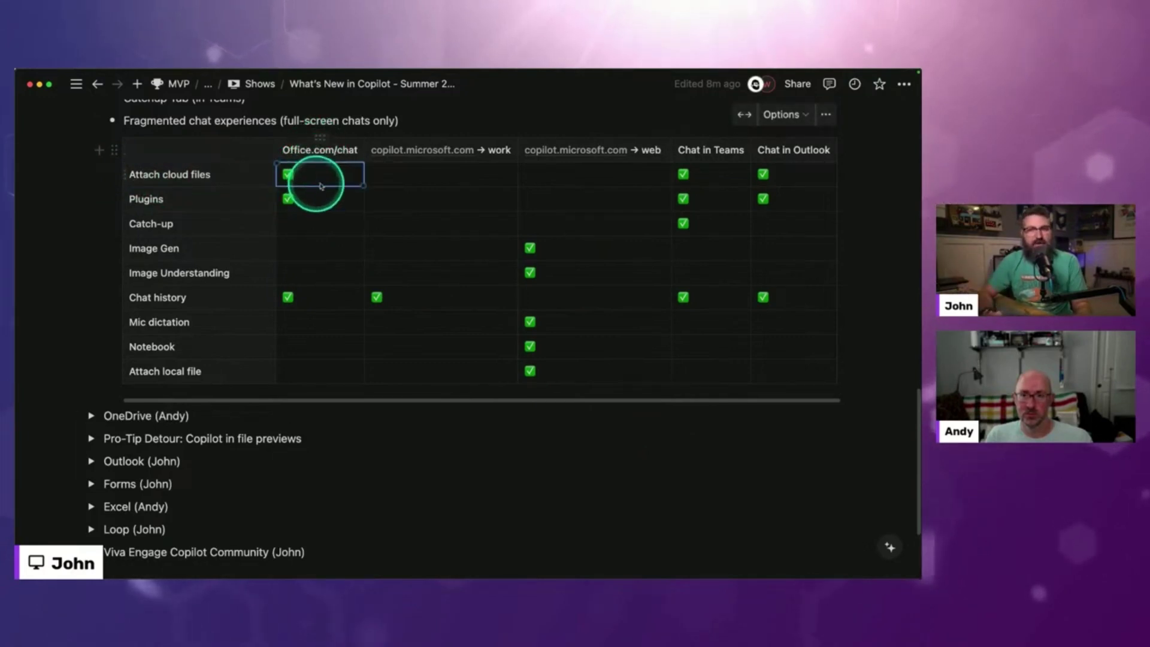
{"action": "left_click", "coordinate": [802, 168]}
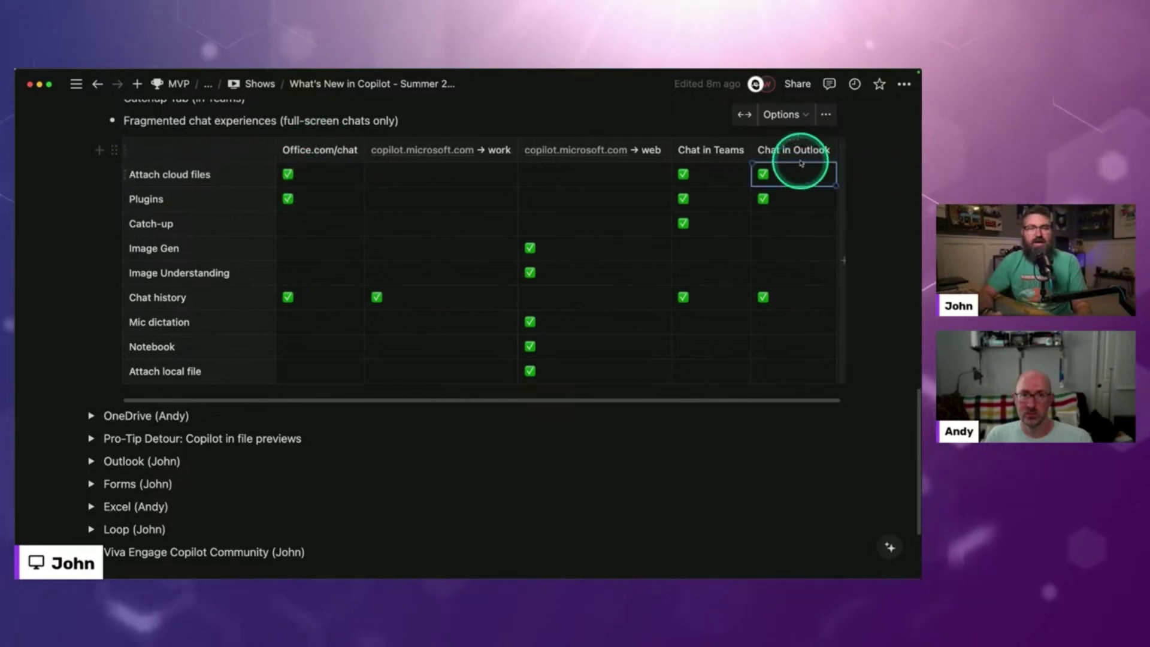
{"action": "left_click", "coordinate": [725, 174]}
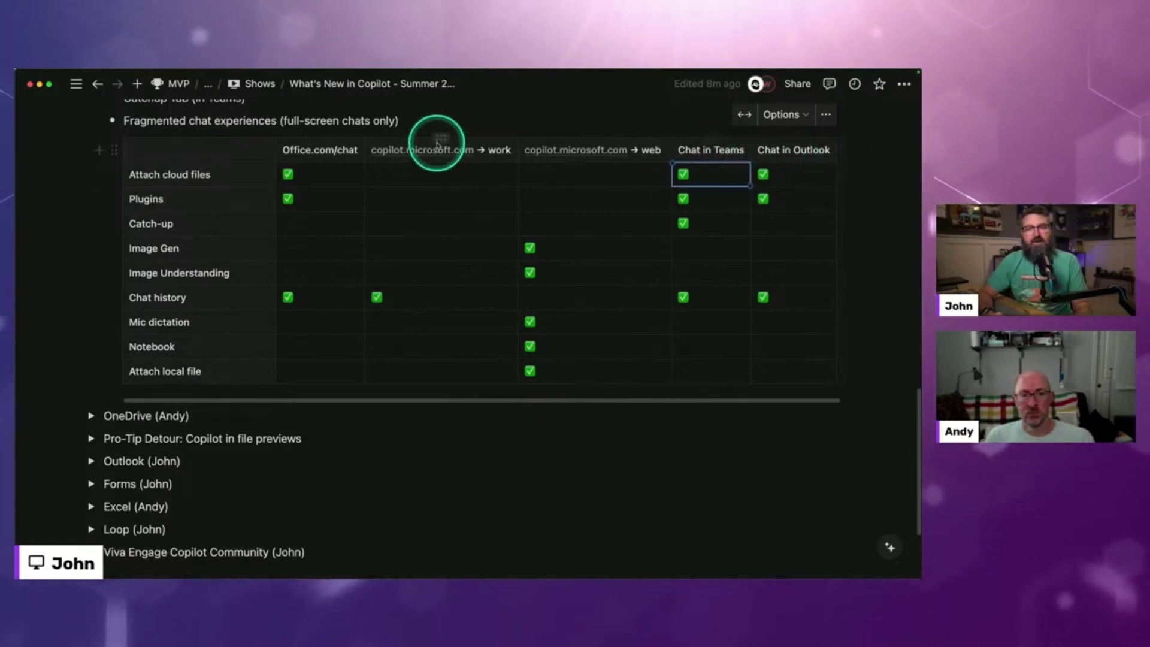
{"action": "left_click_drag", "start_coordinate": [411, 179], "coordinate": [541, 172]}
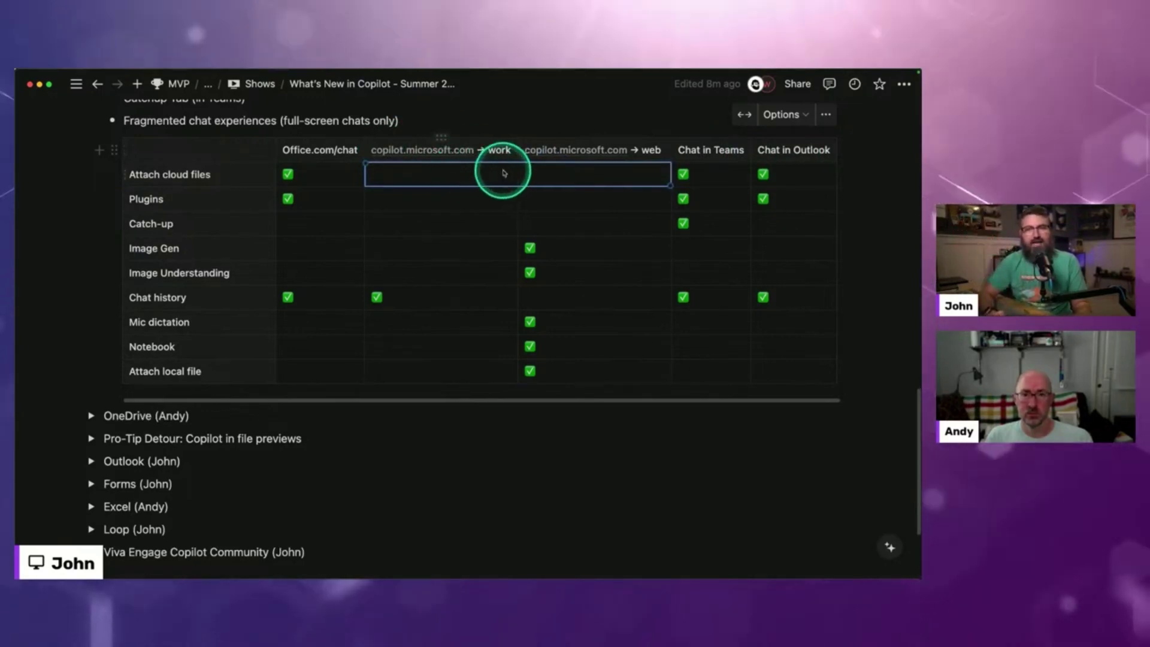
- Review the Plugins row cells and the Attach local file web and work cells
{"action": "left_click_drag", "start_coordinate": [468, 197], "coordinate": [529, 196]}
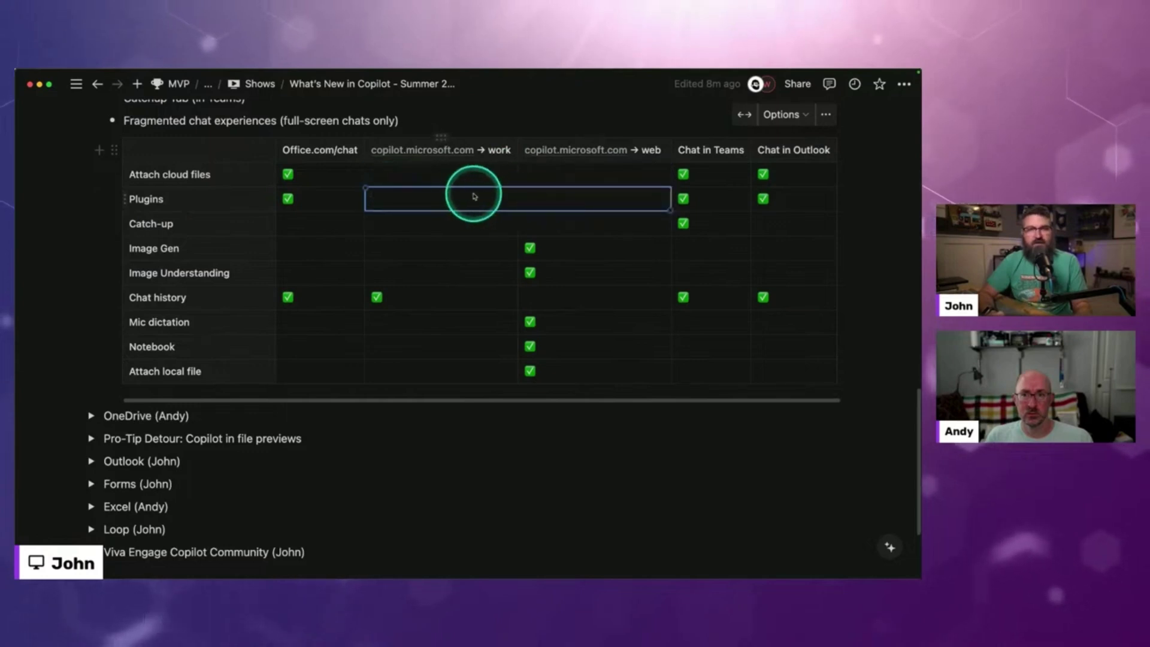
{"action": "left_click", "coordinate": [321, 198]}
{"action": "left_click", "coordinate": [713, 202]}
{"action": "left_click", "coordinate": [778, 200]}
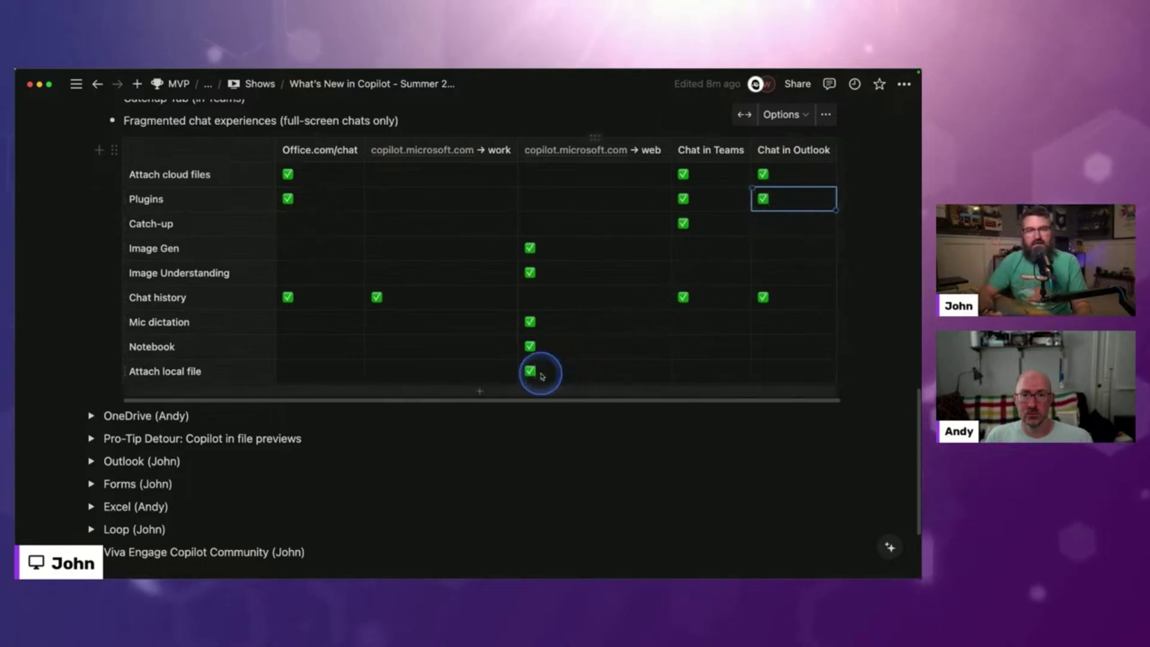
{"action": "left_click", "coordinate": [529, 373]}
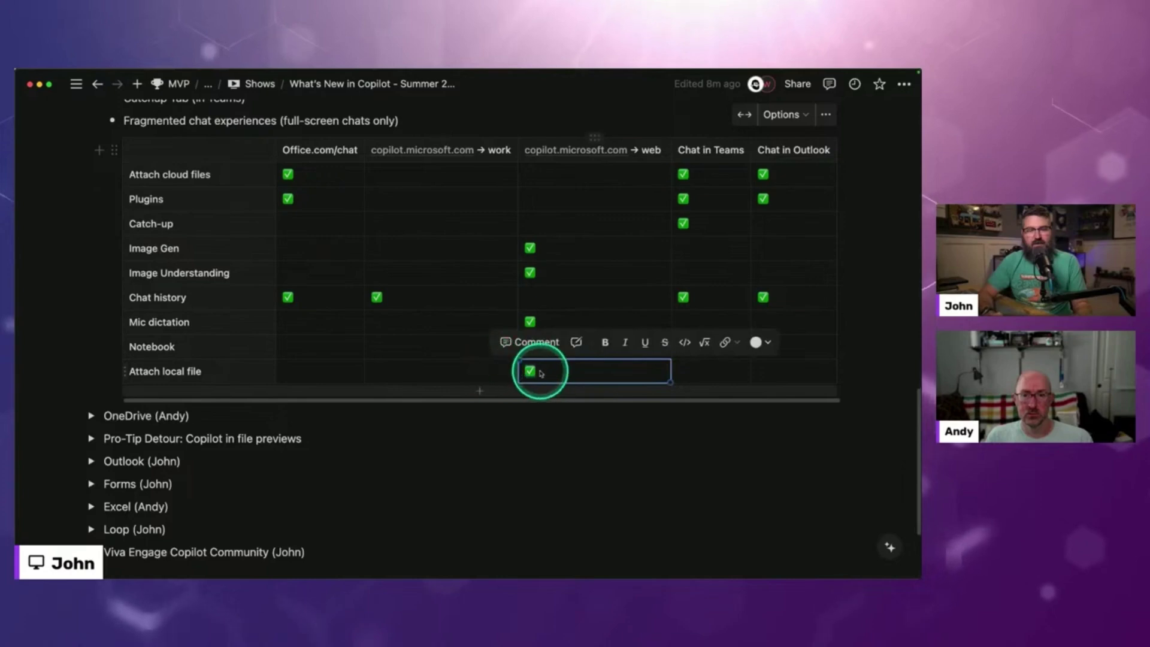
{"action": "left_click", "coordinate": [475, 370]}
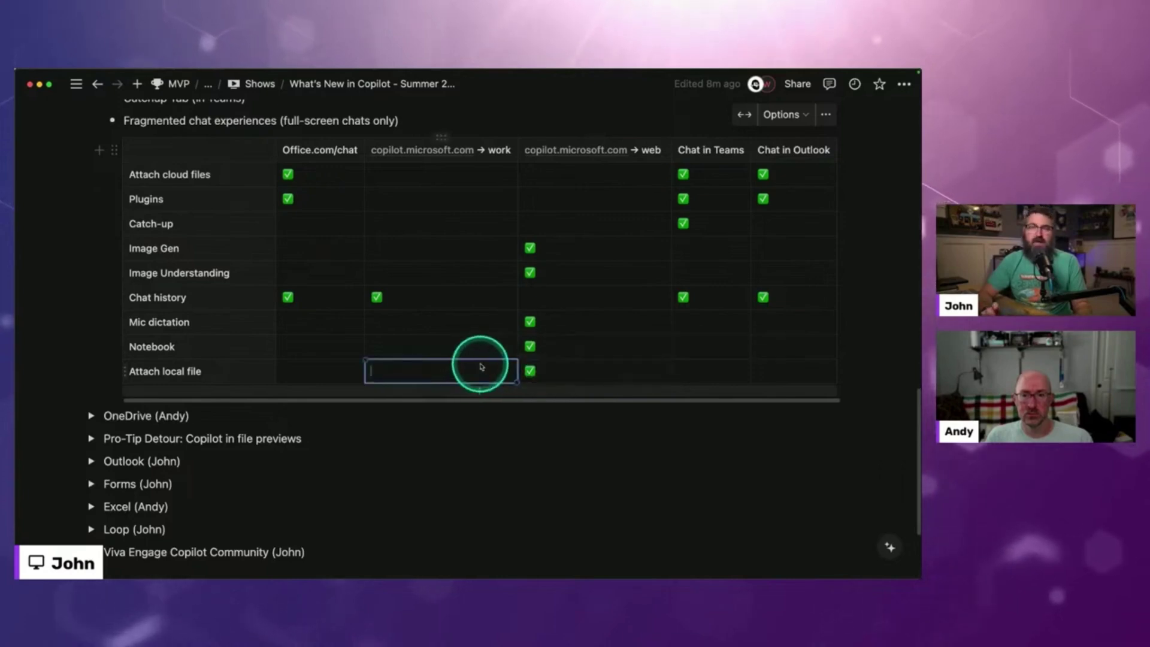
- Switch to the Microsoft 365 Copilot chat tab and bring up prompt suggestions
{"action": "key", "text": "super+Tab"}
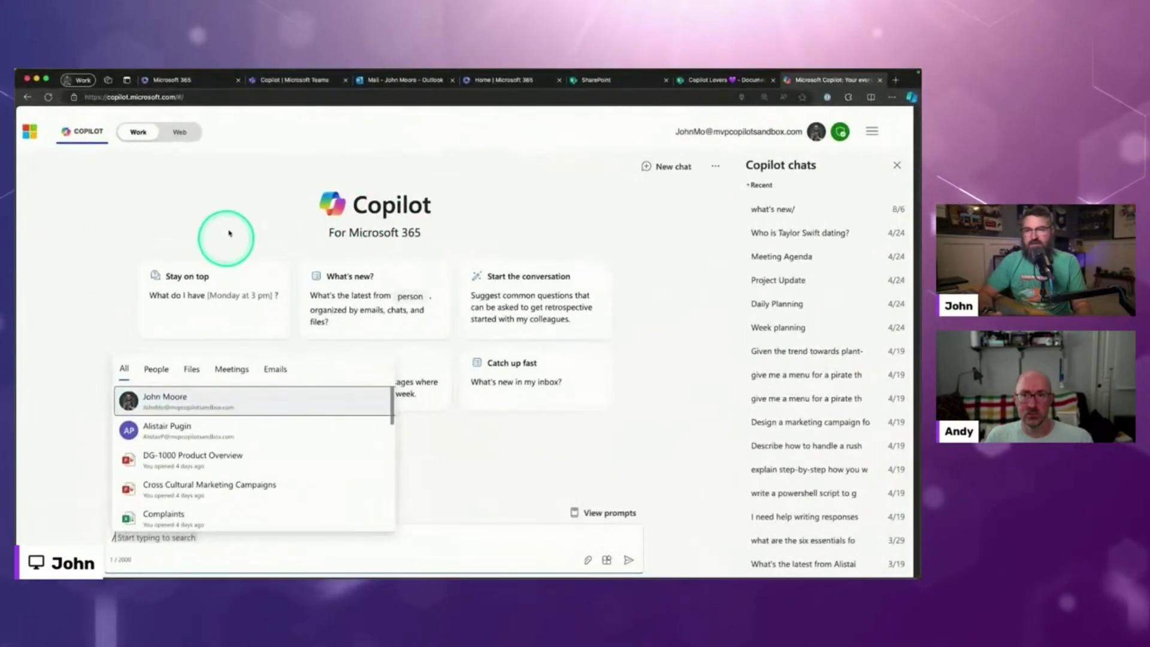
{"action": "left_click", "coordinate": [209, 83]}
{"action": "left_click", "coordinate": [304, 519]}
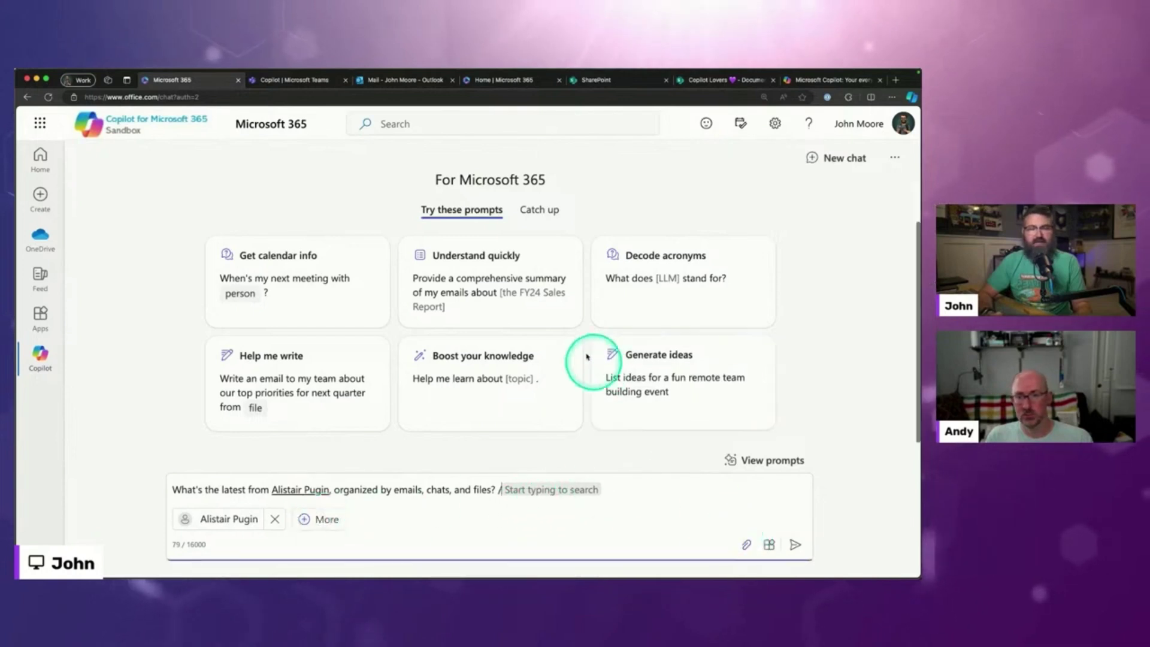
- Clear the old prompt, type a slash, and reveal the paperclip's upload and cloud-file options
{"action": "key", "text": "super+a"}
{"action": "key", "text": "BackSpace"}
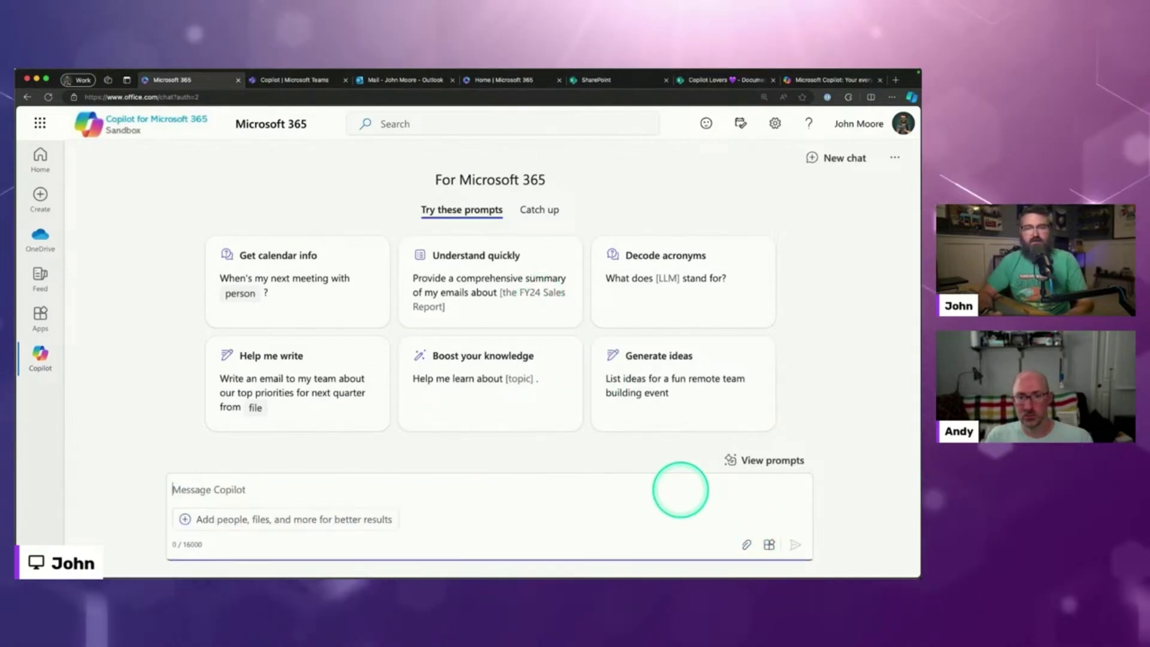
{"action": "type", "text": "/"}
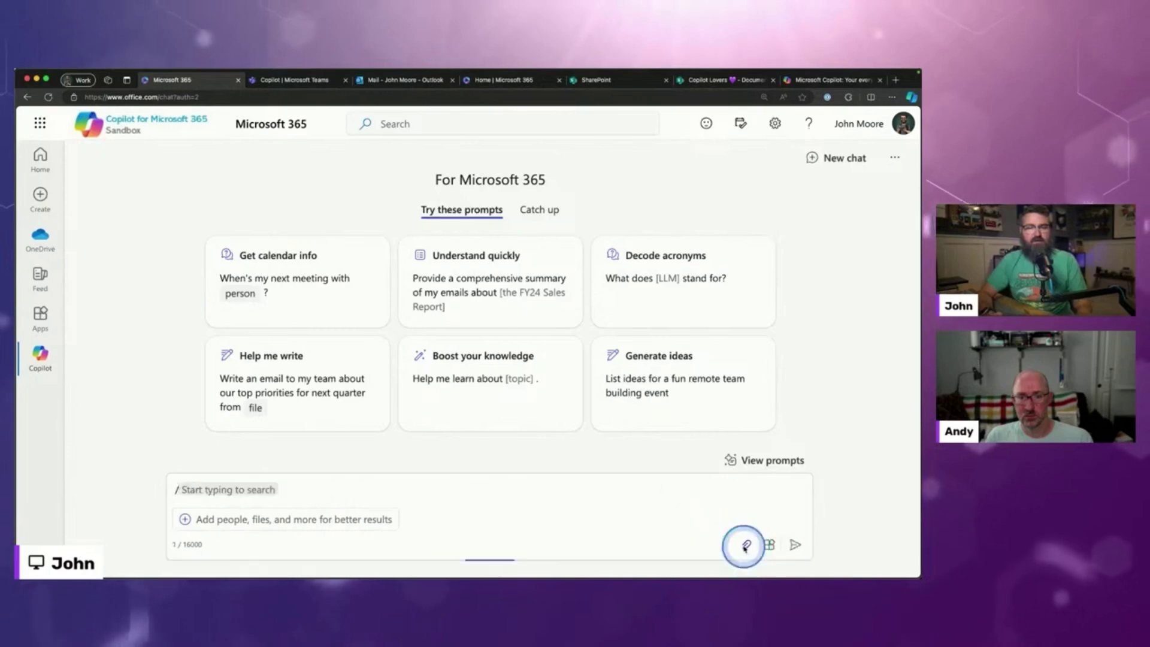
{"action": "left_click", "coordinate": [746, 547]}
{"action": "left_click", "coordinate": [486, 289]}
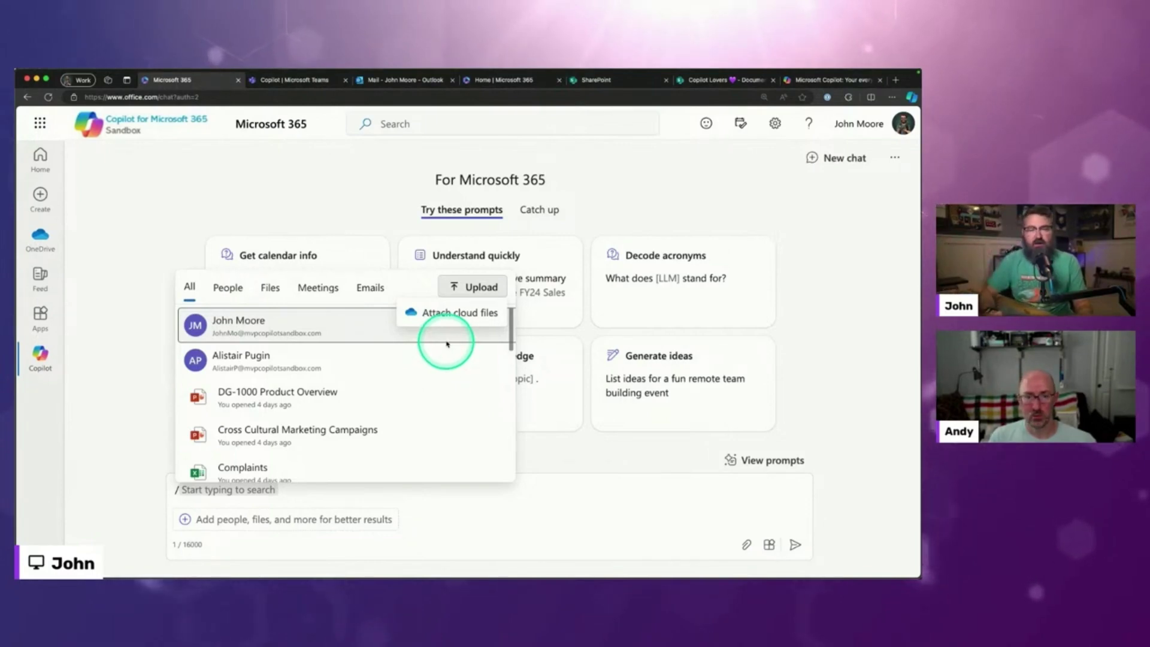
- Paste the web checkmark into the Attach local file Office.com/chat, Teams and Outlook cells
{"action": "key", "text": "ctrl+Up"}
{"action": "left_click", "coordinate": [309, 300]}
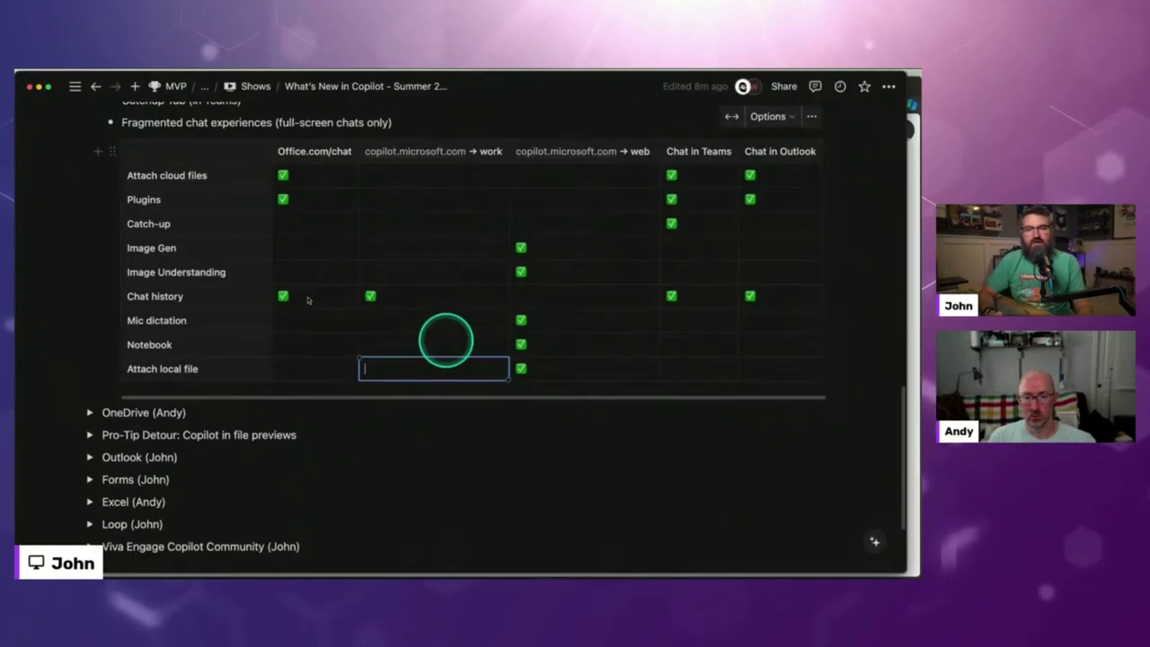
{"action": "left_click", "coordinate": [521, 368]}
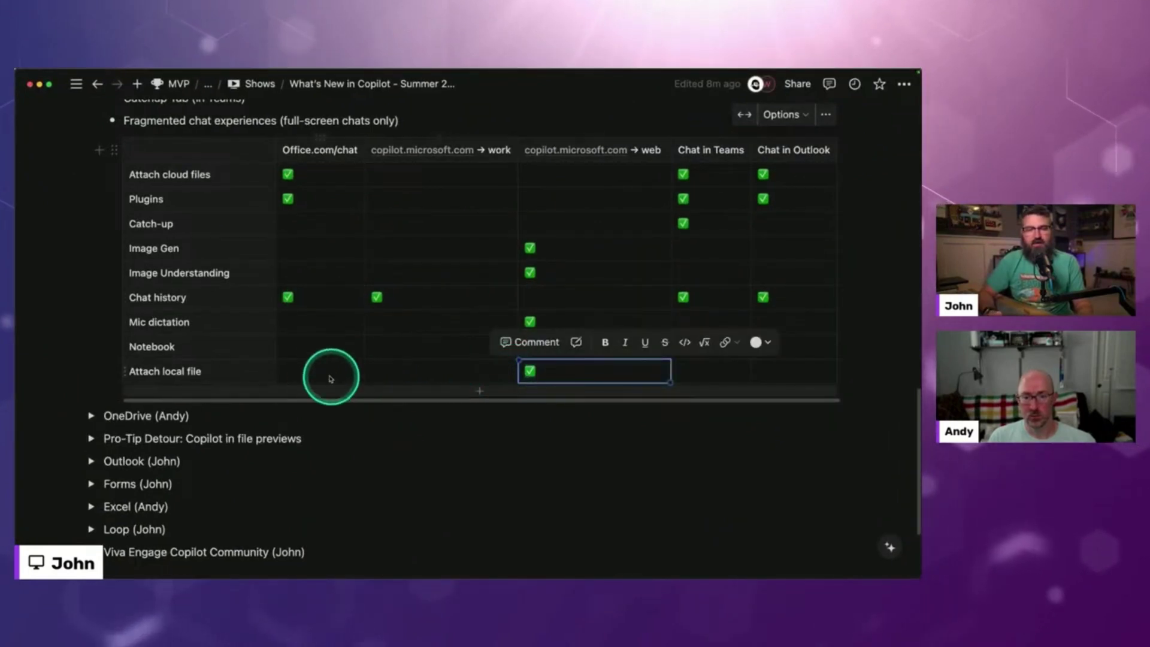
{"action": "left_click", "coordinate": [307, 371]}
{"action": "type", "text": "✅"}
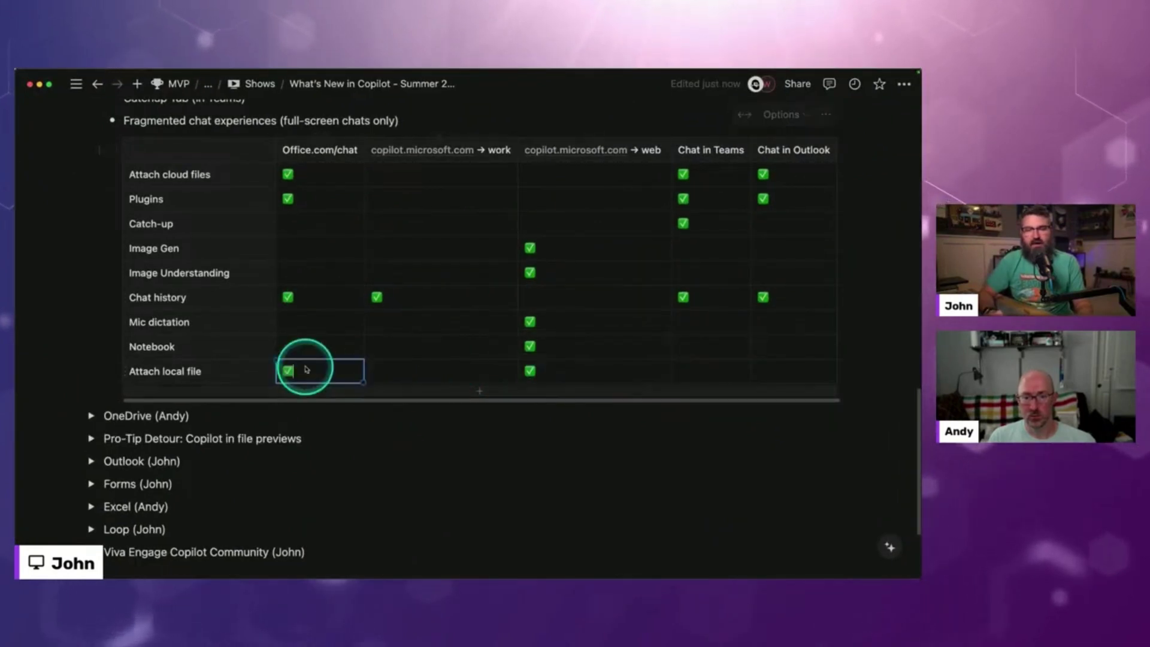
{"action": "left_click", "coordinate": [706, 358]}
{"action": "key", "text": "super+v"}
{"action": "left_click", "coordinate": [767, 371]}
{"action": "key", "text": "super+v"}
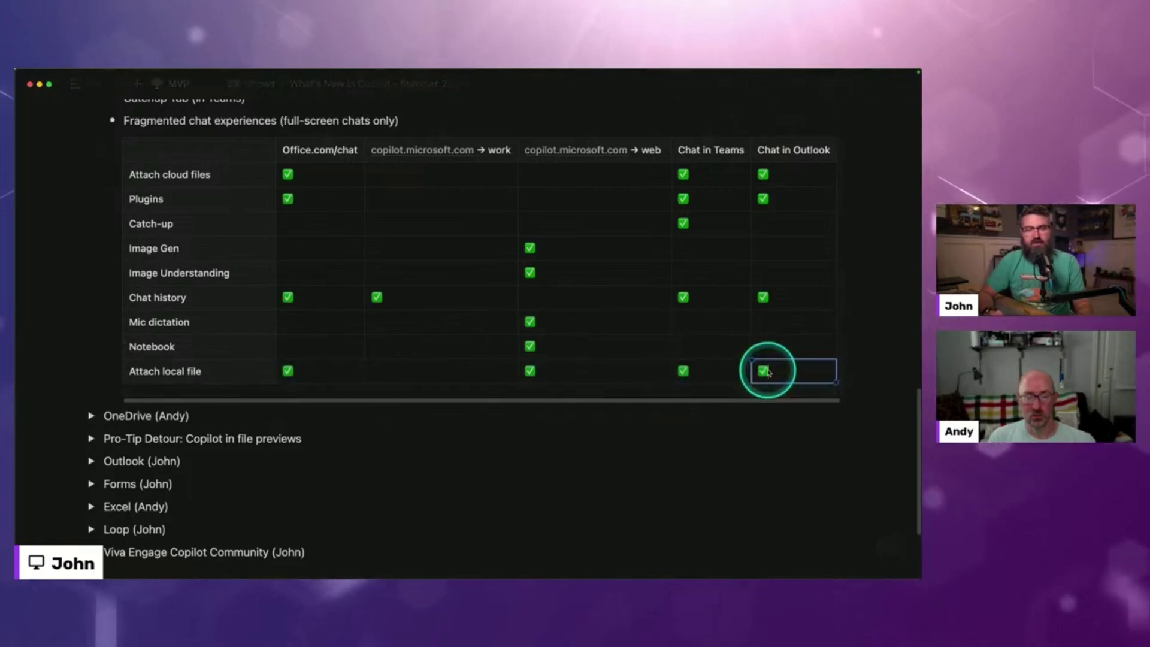
- Select the whole Attach local file row, glance at Copilot chat, then return to Notion
{"action": "left_click", "coordinate": [201, 371]}
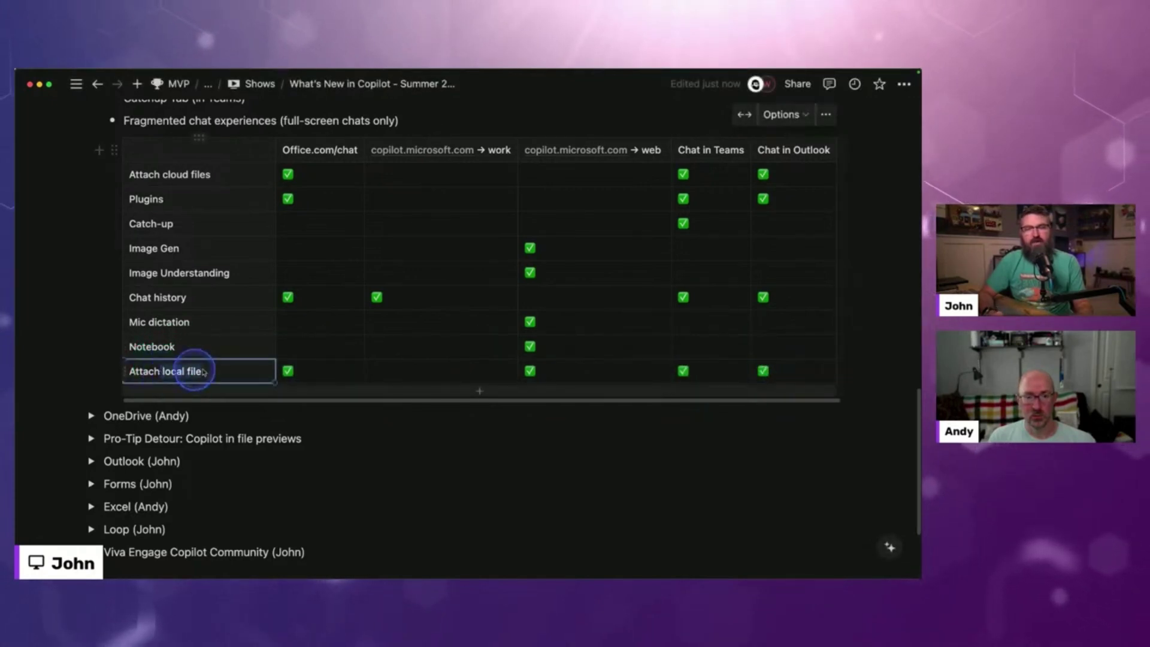
{"action": "left_click_drag", "start_coordinate": [204, 372], "coordinate": [775, 380]}
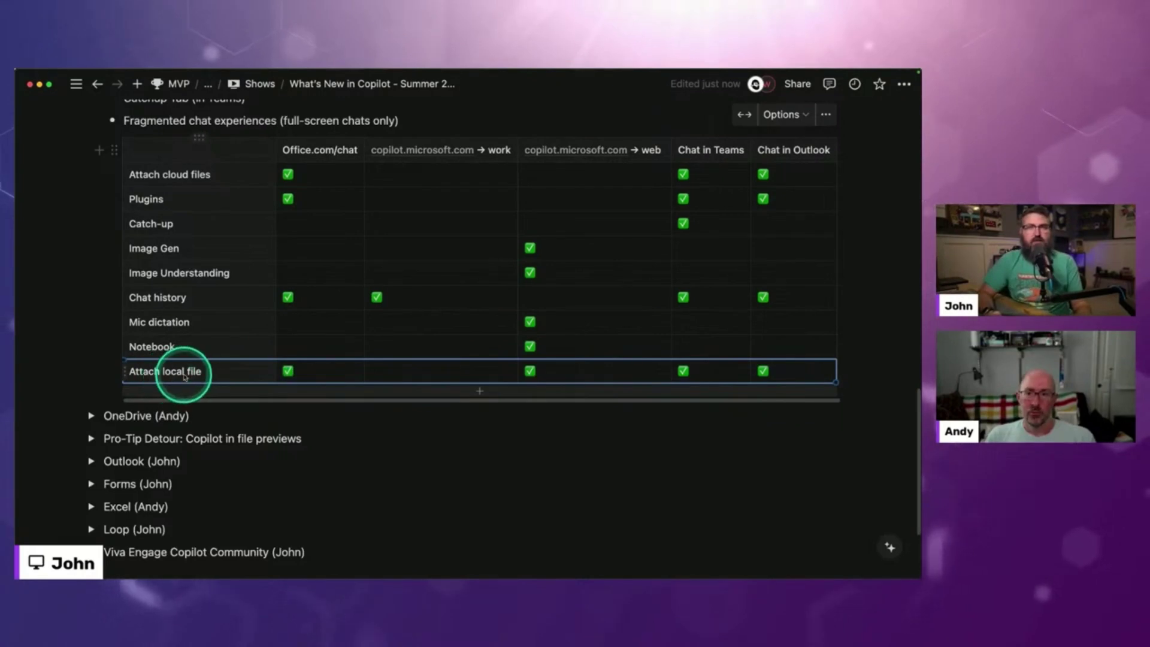
{"action": "key", "text": "super+Tab"}
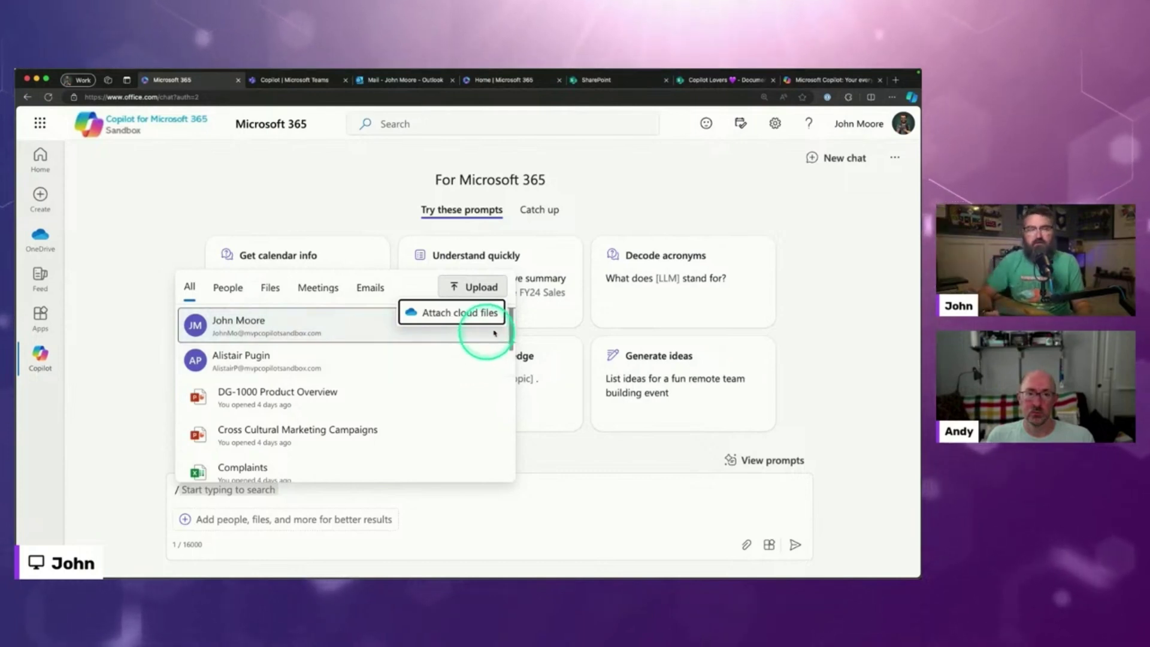
{"action": "key", "text": "Escape"}
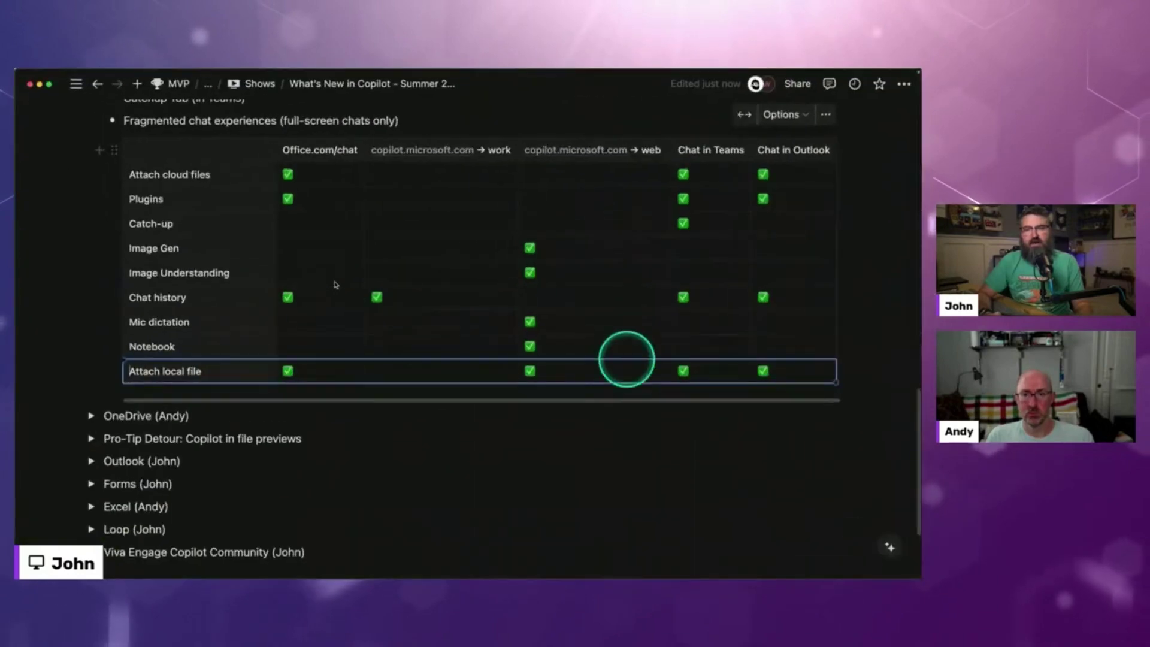
{"action": "left_click", "coordinate": [289, 371]}
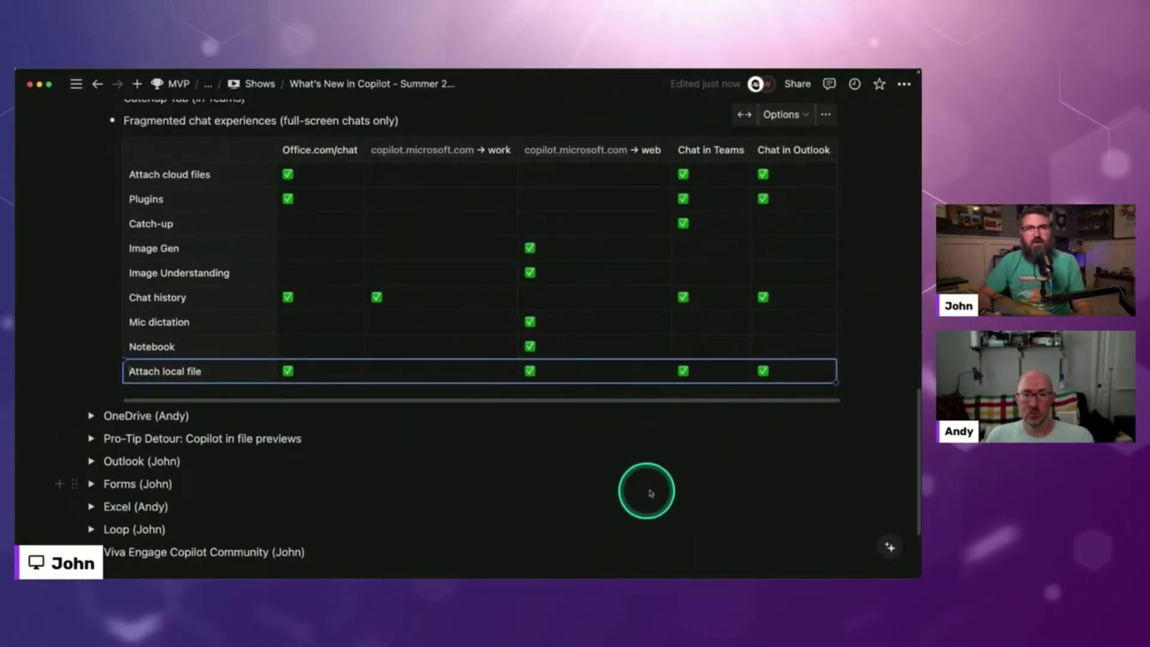
- Scroll the table and select the web column from Attach cloud files down to Notebook
{"action": "scroll", "coordinate": [652, 492], "scroll_direction": "down", "scroll_amount": 1}
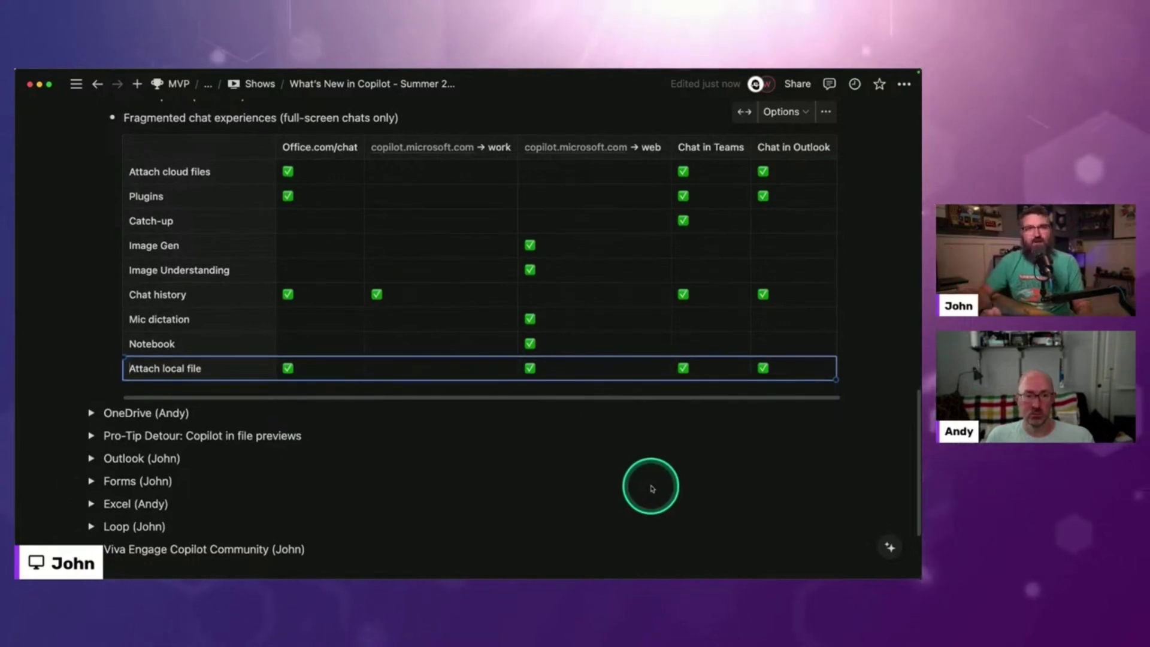
{"action": "scroll", "coordinate": [652, 488], "scroll_direction": "down", "scroll_amount": 3}
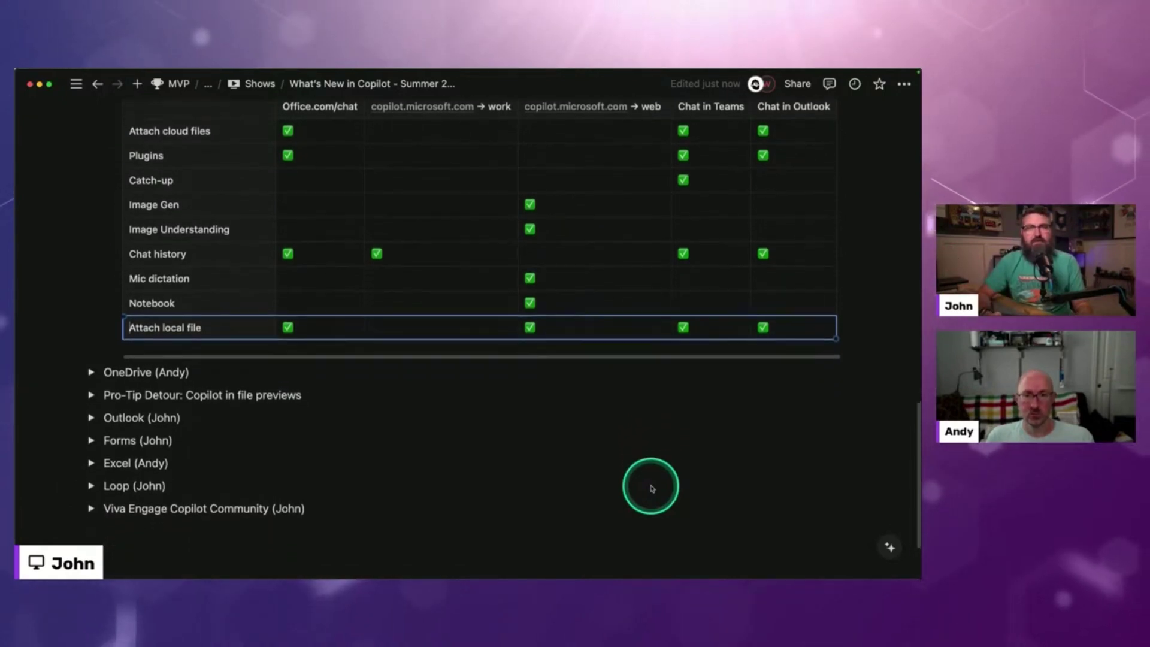
{"action": "scroll", "coordinate": [652, 488], "scroll_direction": "up", "scroll_amount": 1}
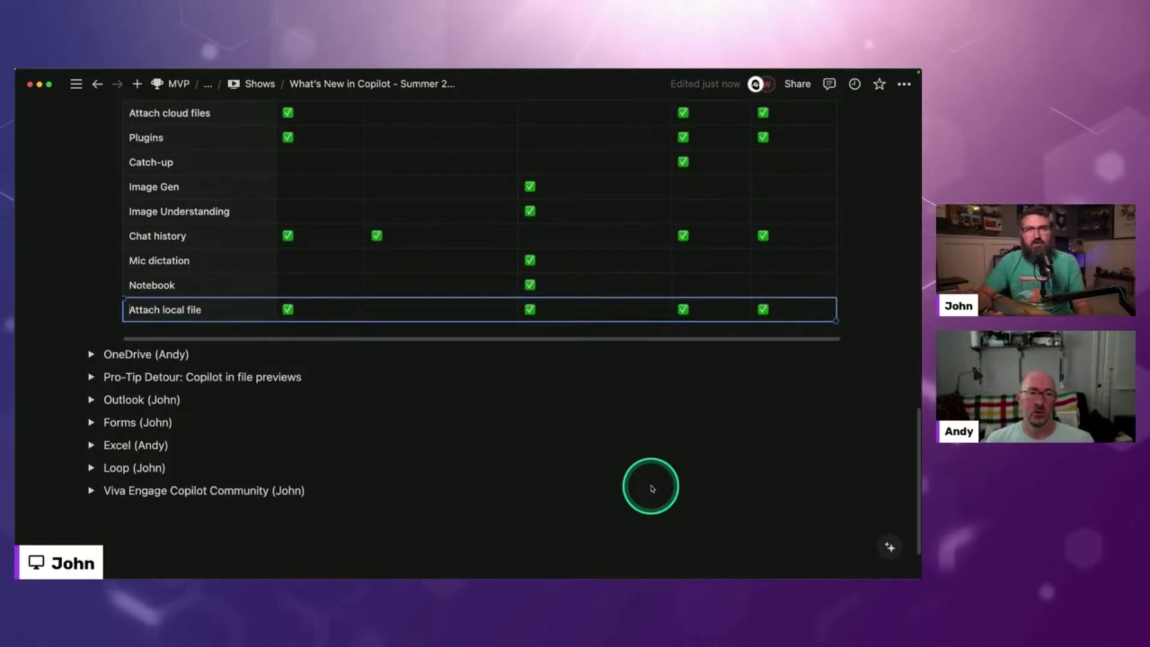
{"action": "scroll", "coordinate": [506, 431], "scroll_direction": "down", "scroll_amount": 1}
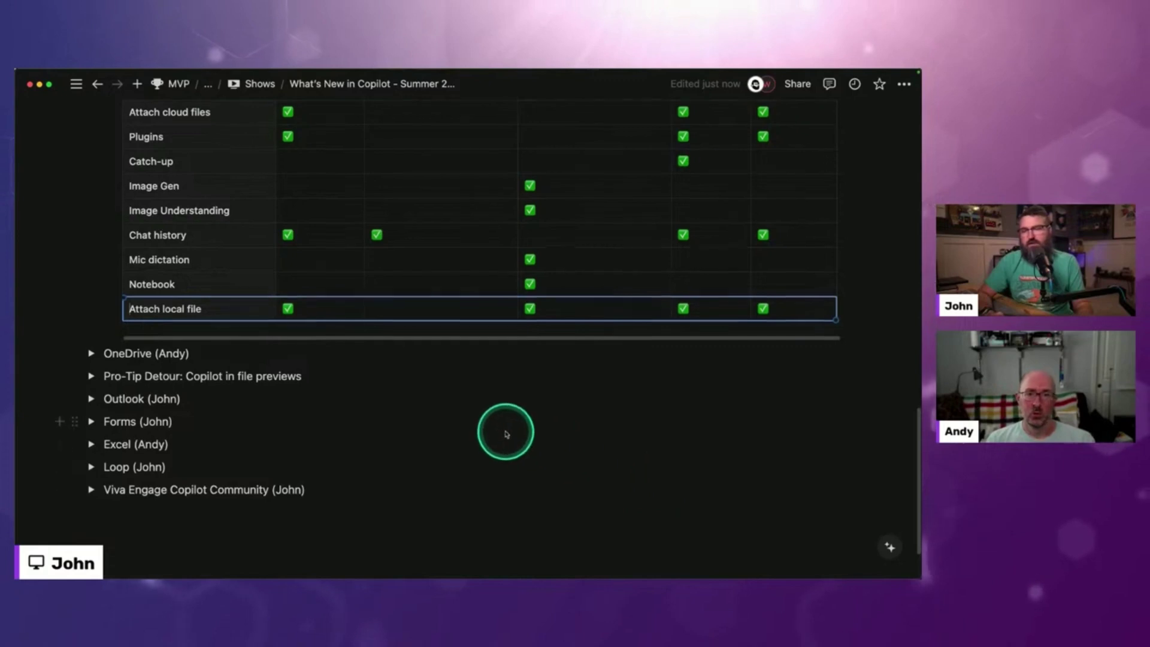
{"action": "scroll", "coordinate": [507, 434], "scroll_direction": "up", "scroll_amount": 2}
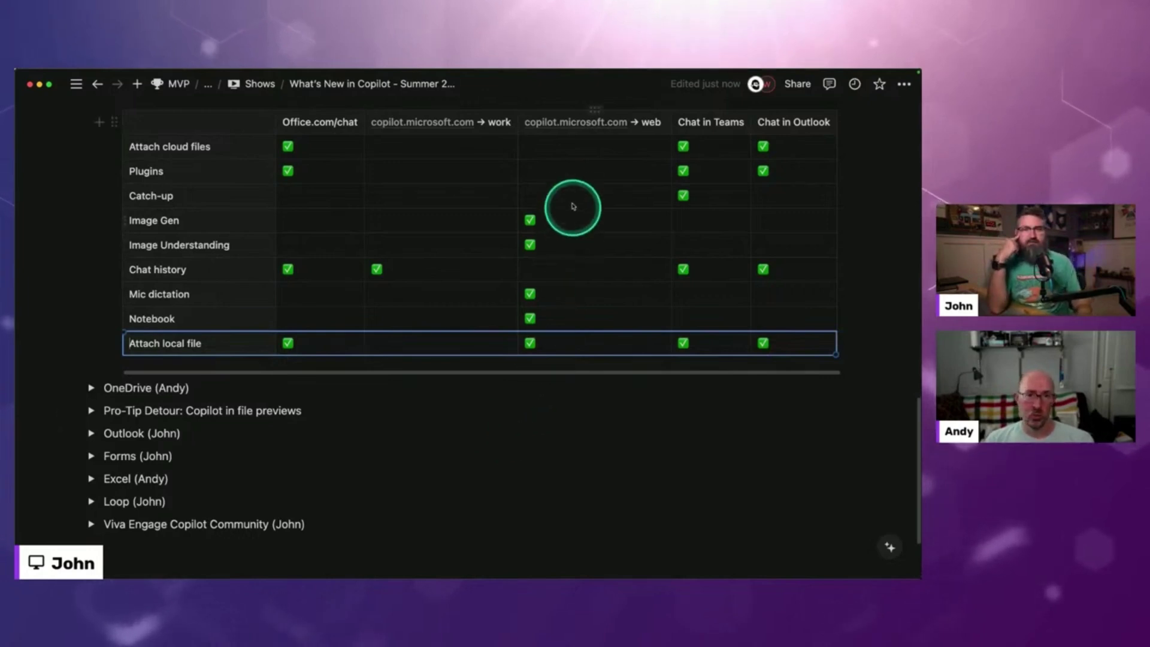
{"action": "left_click_drag", "start_coordinate": [558, 149], "coordinate": [577, 347]}
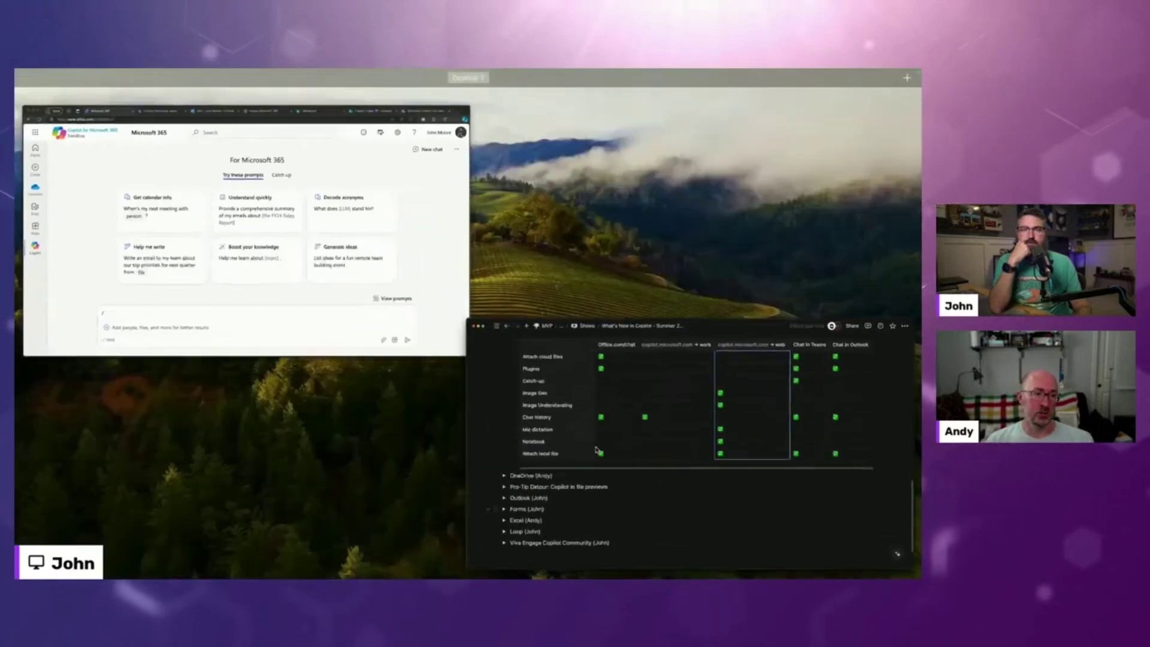
- Bring the browser forward and open the Microsoft Copilot tab in Web mode
{"action": "key", "text": "ctrl+Up"}
{"action": "left_click", "coordinate": [379, 139]}
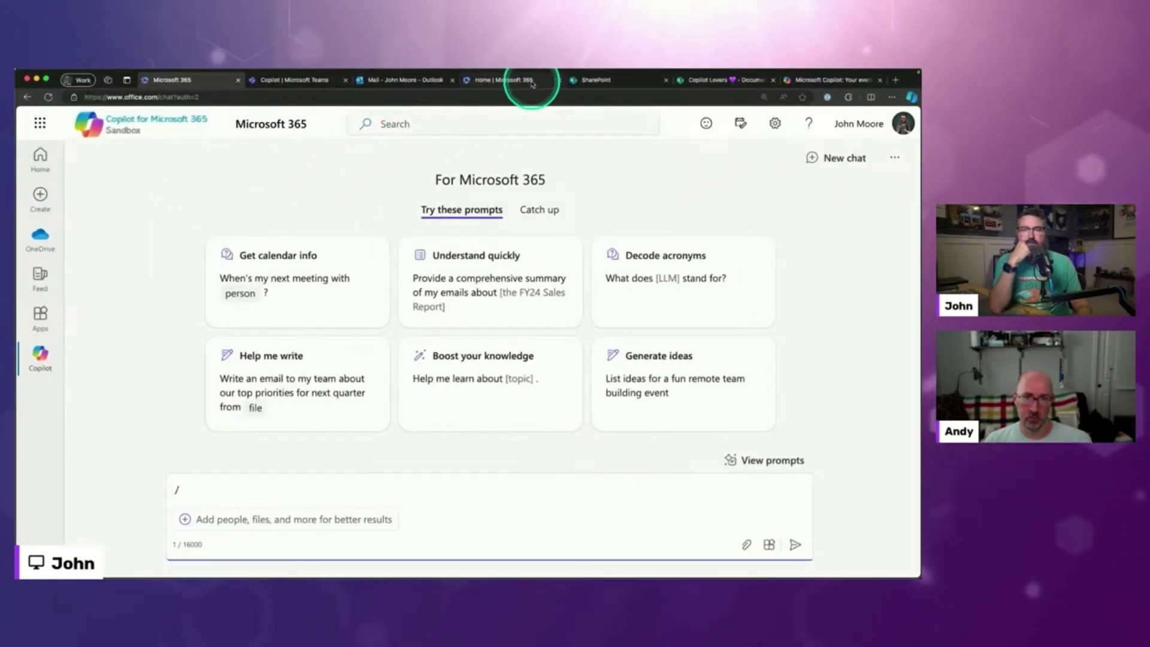
{"action": "left_click", "coordinate": [830, 79]}
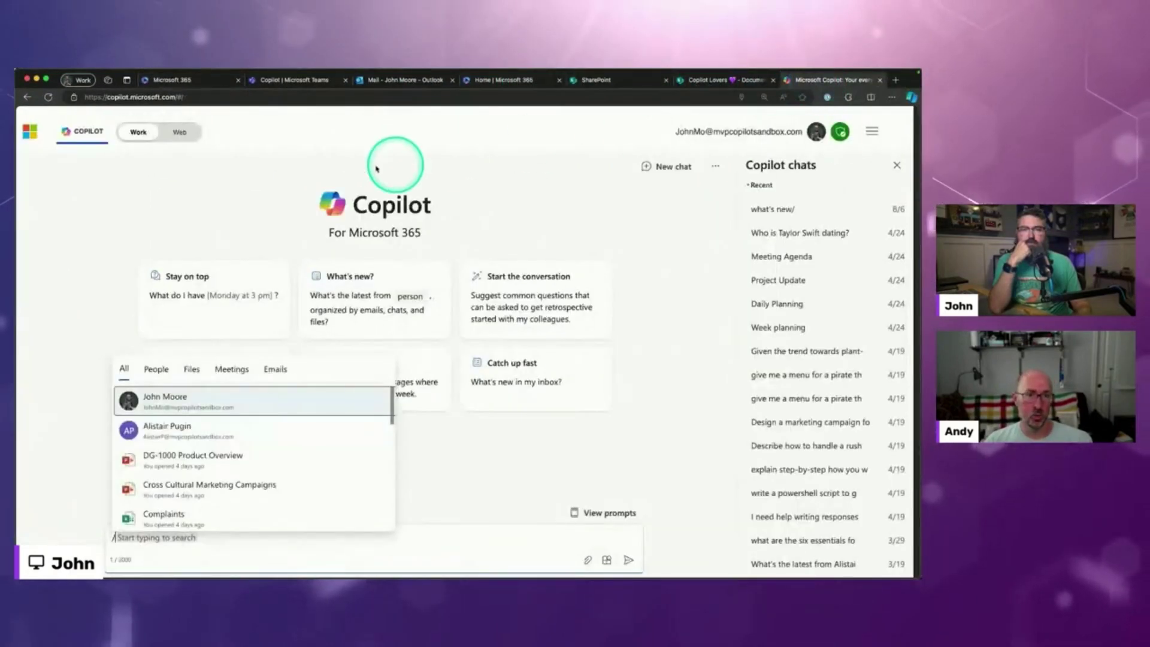
{"action": "left_click", "coordinate": [179, 132]}
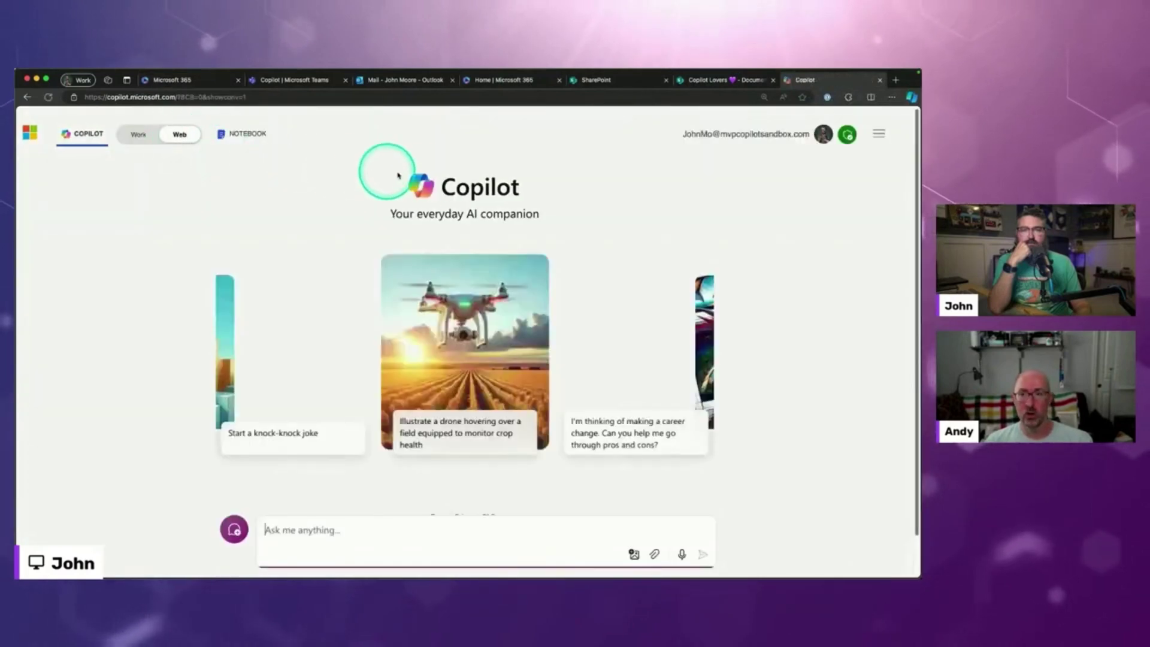
- Highlight the Web mode heading and prompts, then compare Work mode before returning to Web
{"action": "left_click_drag", "start_coordinate": [398, 175], "coordinate": [633, 431]}
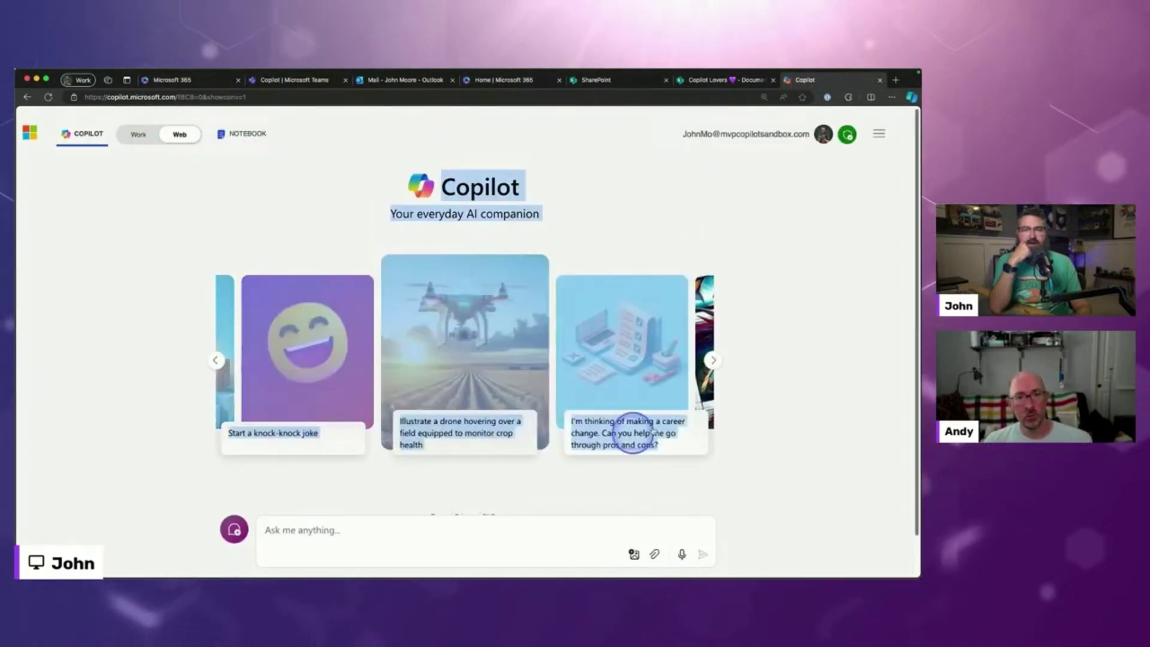
{"action": "left_click", "coordinate": [510, 199]}
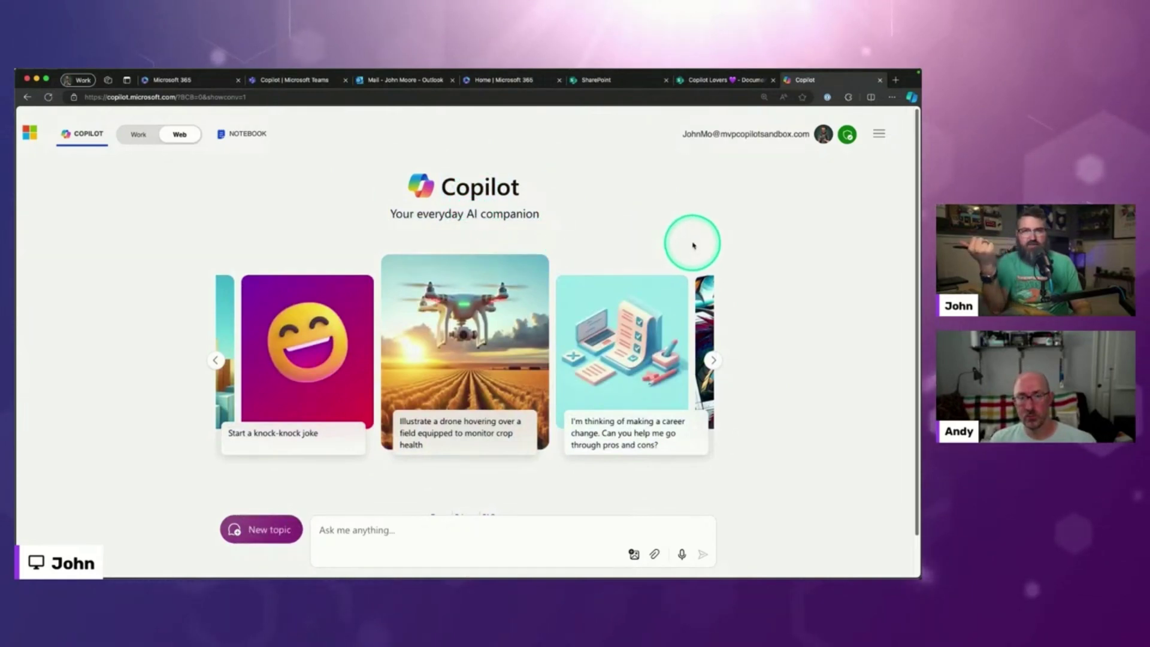
{"action": "mouse_move", "coordinate": [848, 135]}
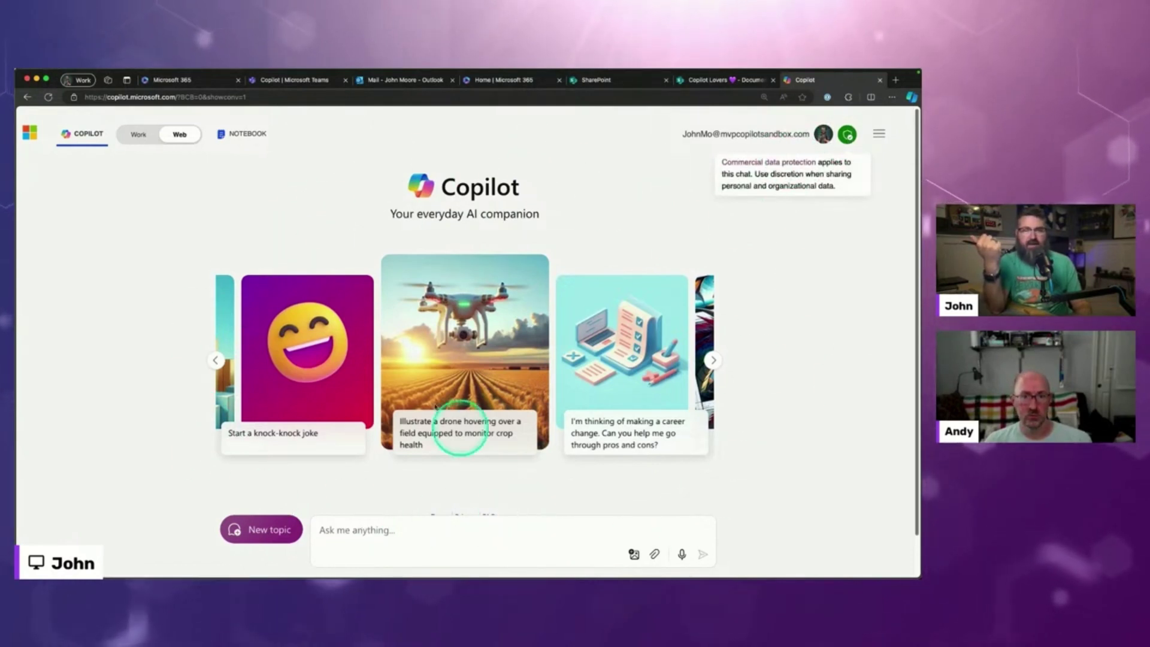
{"action": "left_click", "coordinate": [133, 134]}
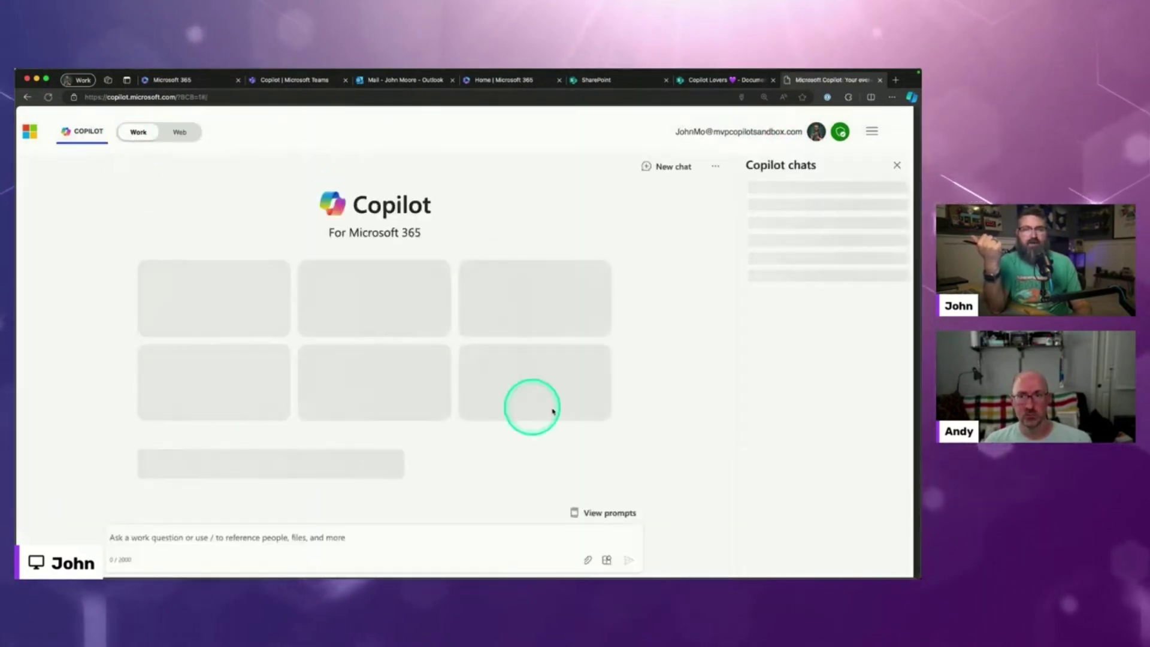
{"action": "left_click", "coordinate": [169, 137]}
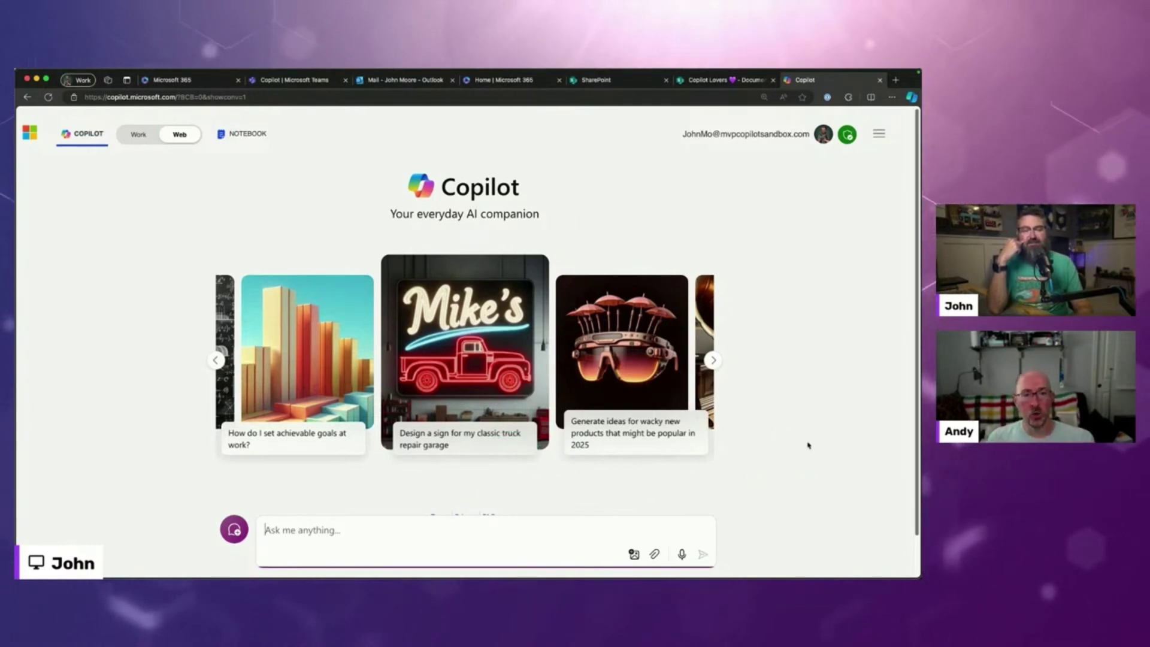
- Advance the suggested prompt carousel four times to the career-change card
{"action": "left_click", "coordinate": [715, 361]}
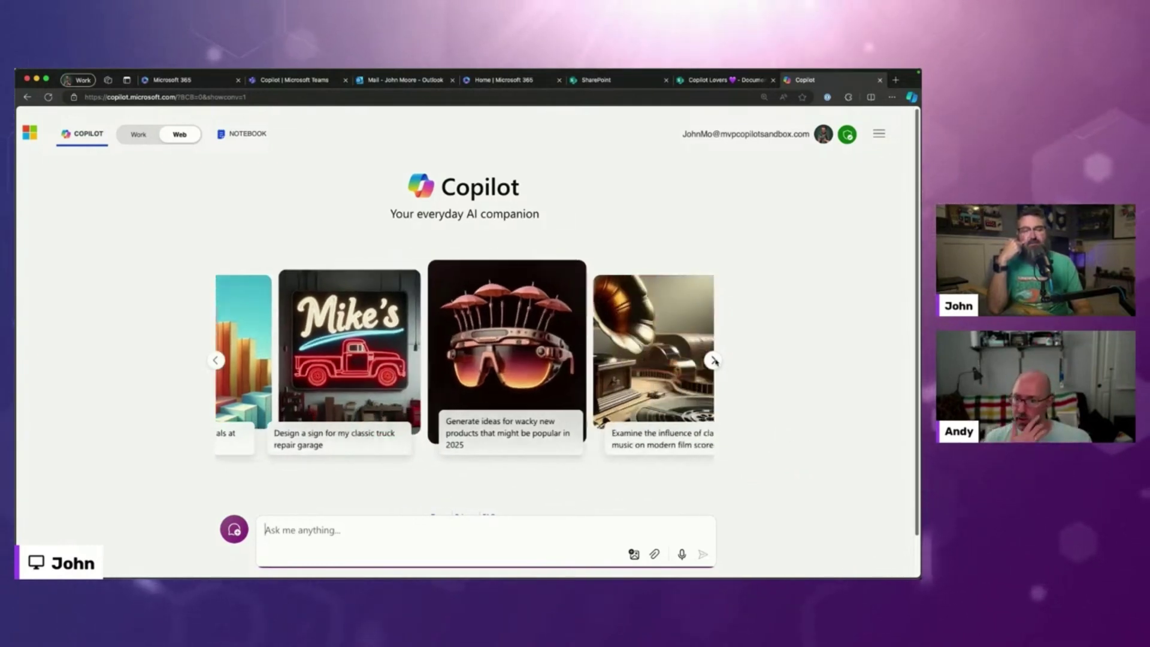
{"action": "left_click", "coordinate": [714, 362]}
{"action": "left_click", "coordinate": [715, 361]}
{"action": "left_click", "coordinate": [715, 362]}
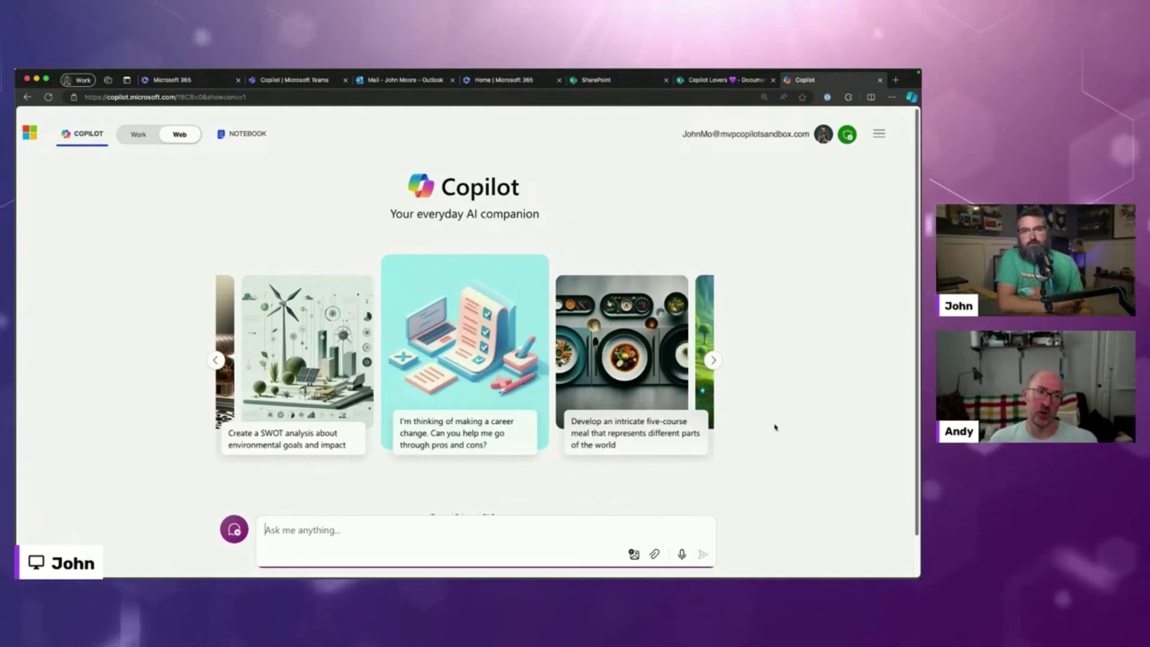
{"action": "key", "text": "ctrl+Up"}
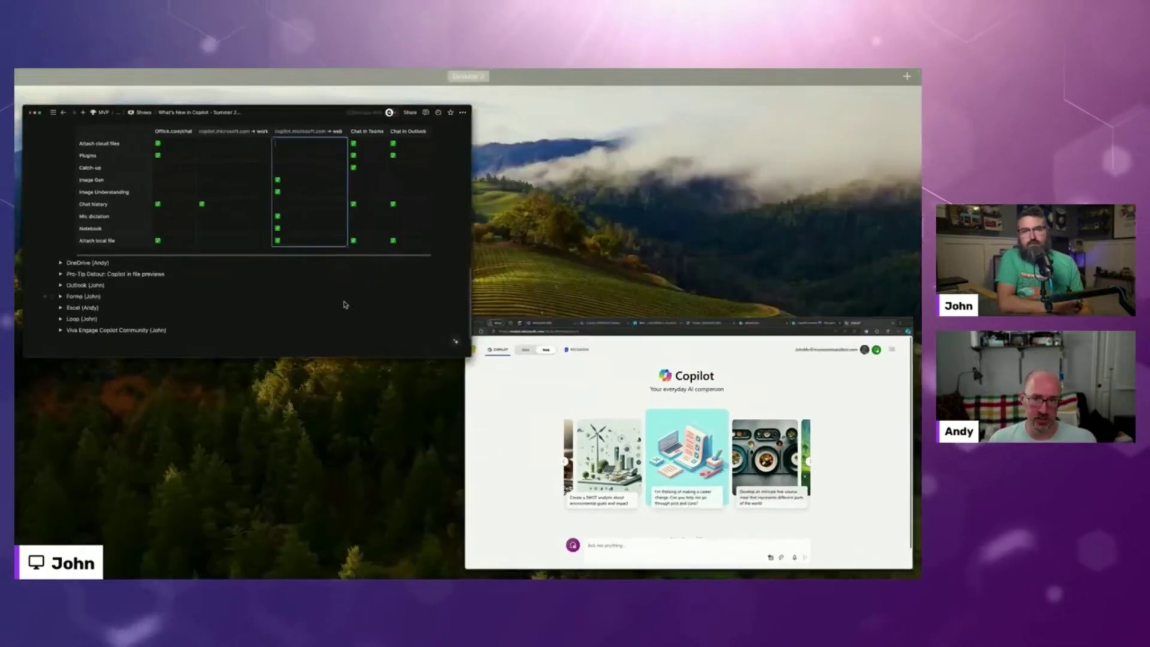
- Bring Notion forward and select the copilot.microsoft.com → web header and column cells
{"action": "left_click", "coordinate": [344, 304]}
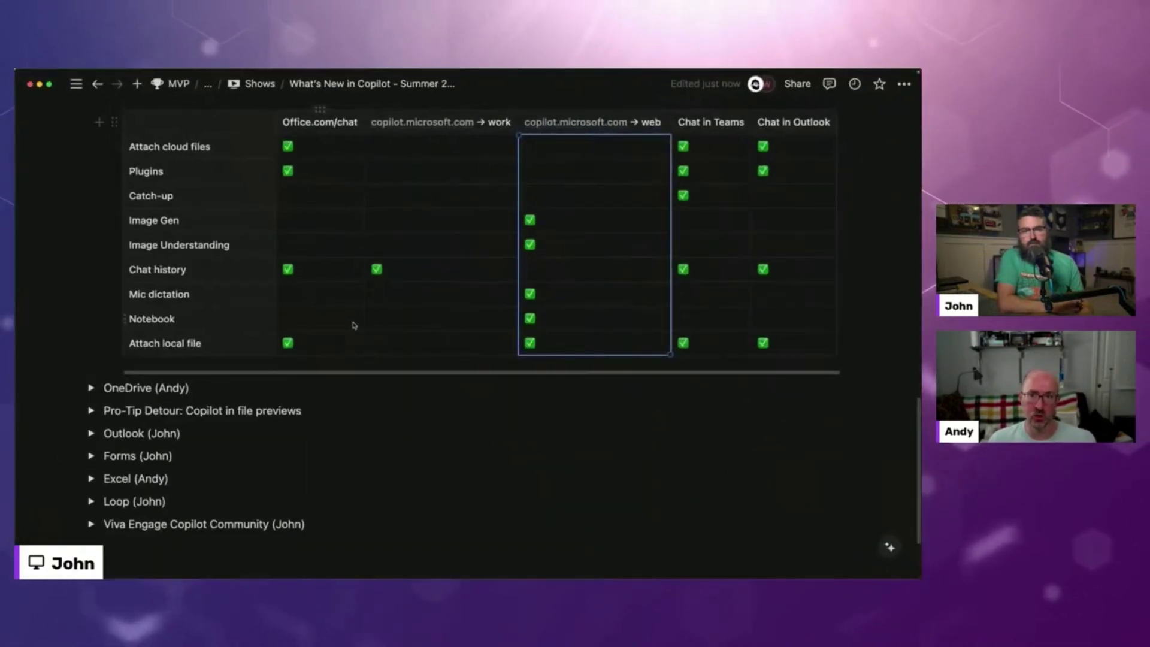
{"action": "left_click", "coordinate": [523, 118]}
{"action": "scroll", "coordinate": [528, 152], "scroll_direction": "up", "scroll_amount": 3}
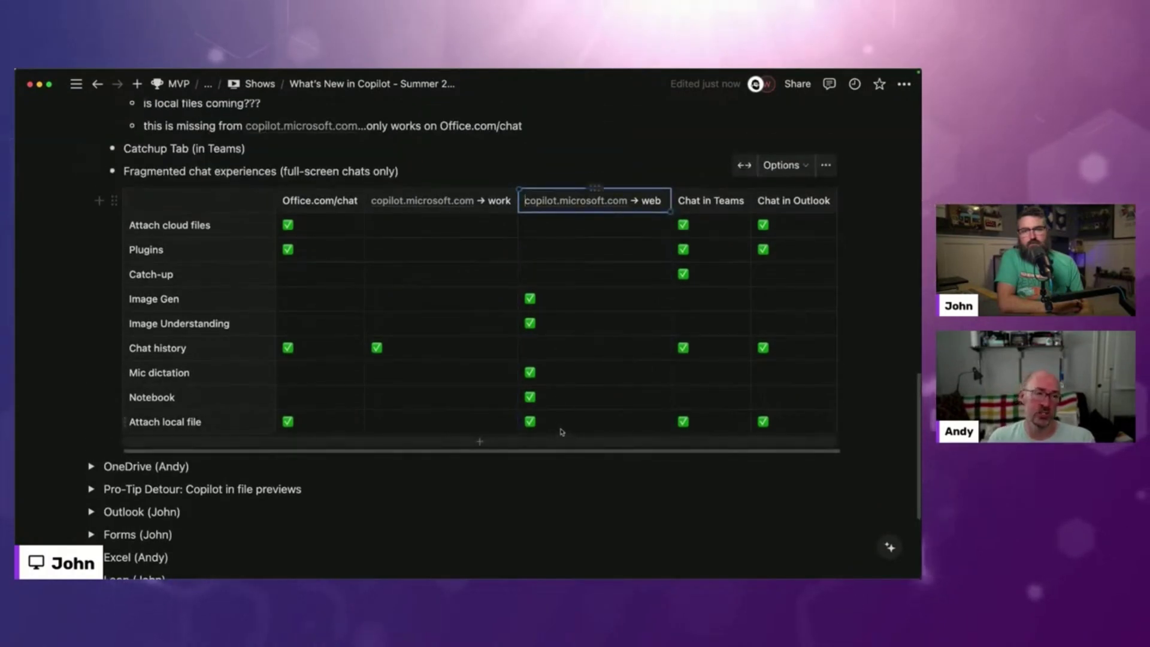
{"action": "left_click_drag", "start_coordinate": [561, 431], "coordinate": [552, 343]}
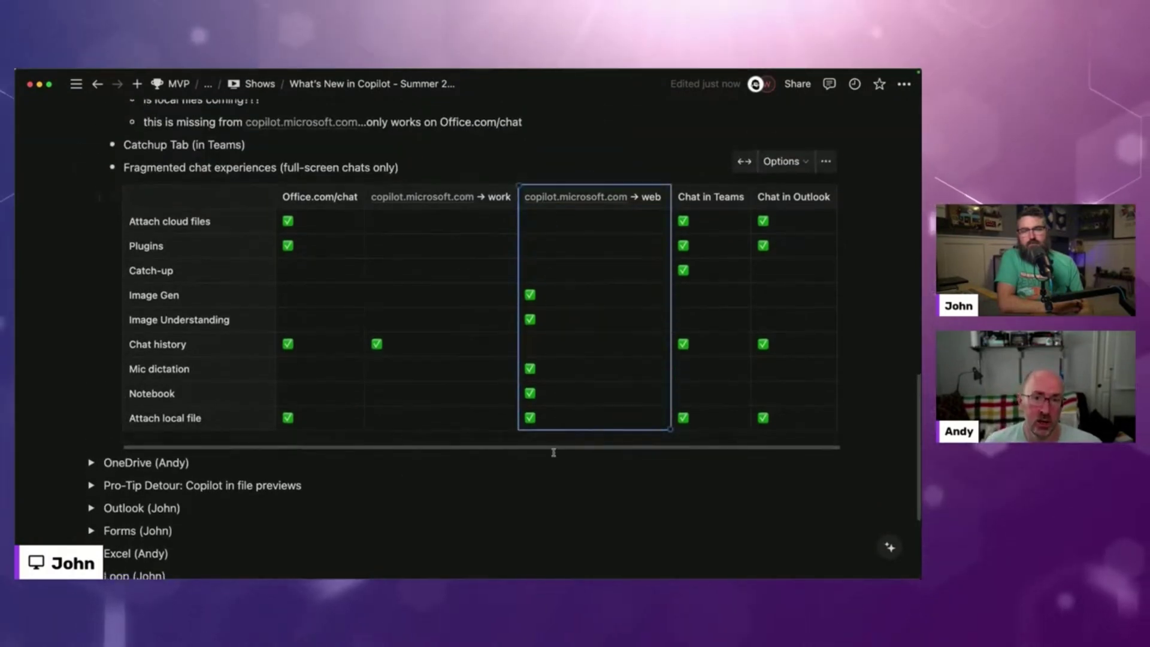
{"action": "scroll", "coordinate": [553, 451], "scroll_direction": "down", "scroll_amount": 2}
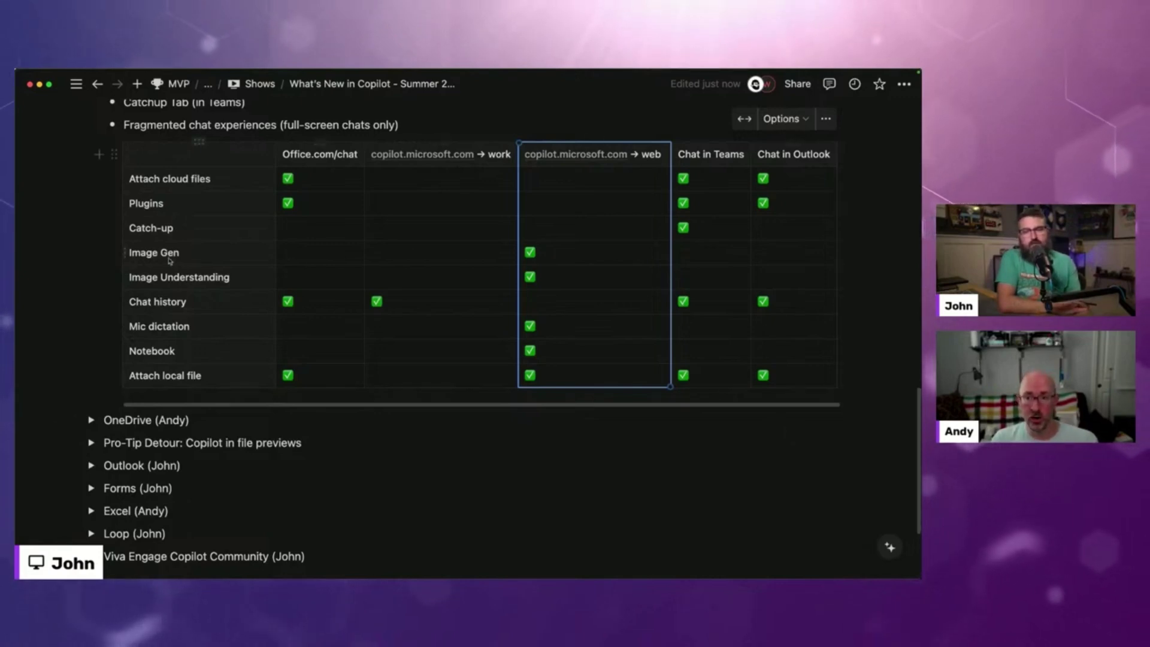
{"action": "left_click", "coordinate": [141, 255]}
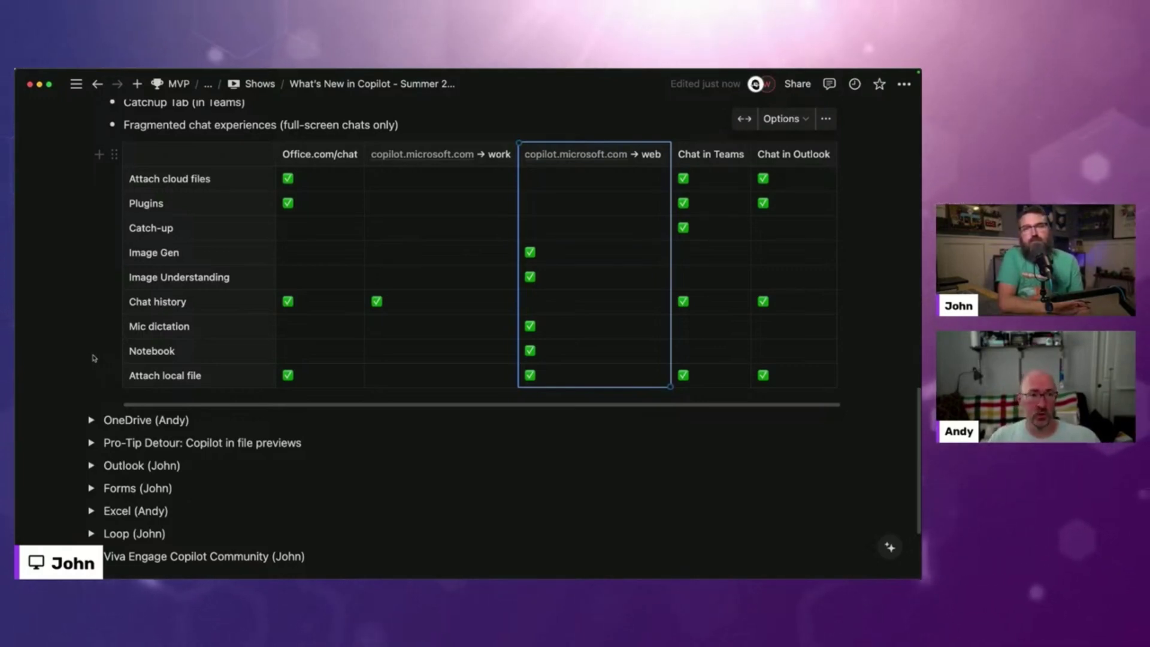
{"action": "scroll", "coordinate": [94, 359], "scroll_direction": "down", "scroll_amount": 1}
{"action": "scroll", "coordinate": [94, 358], "scroll_direction": "down", "scroll_amount": 2}
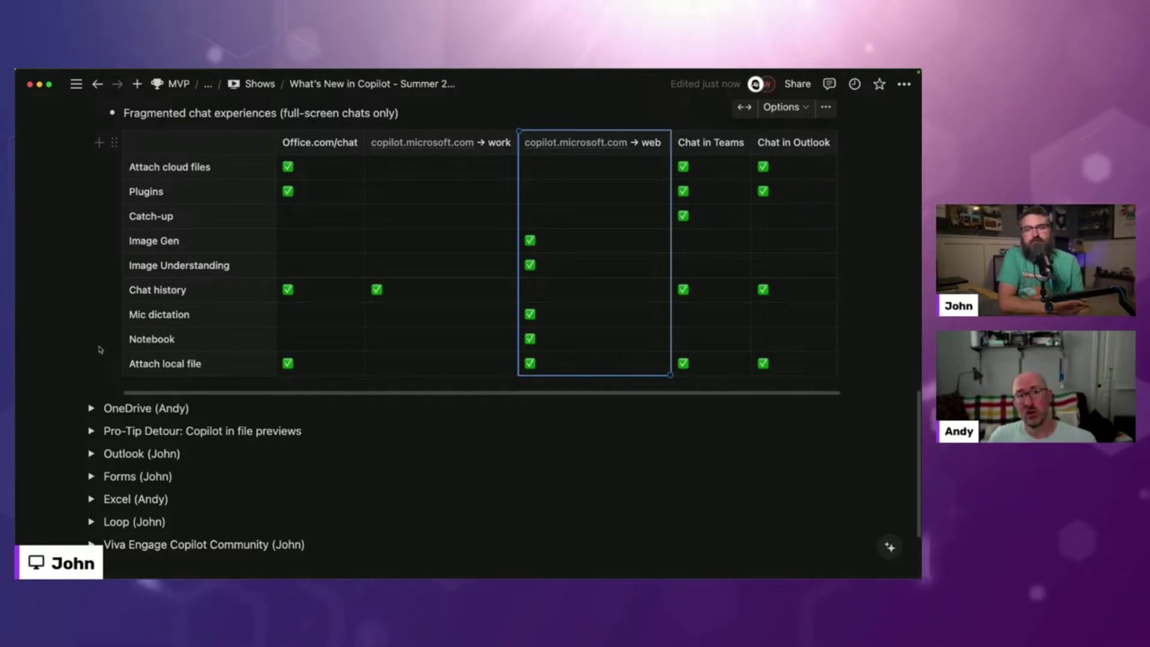
- Select the Mic dictation, Notebook and Attach local file cells, then scroll through the page
{"action": "left_click", "coordinate": [139, 315]}
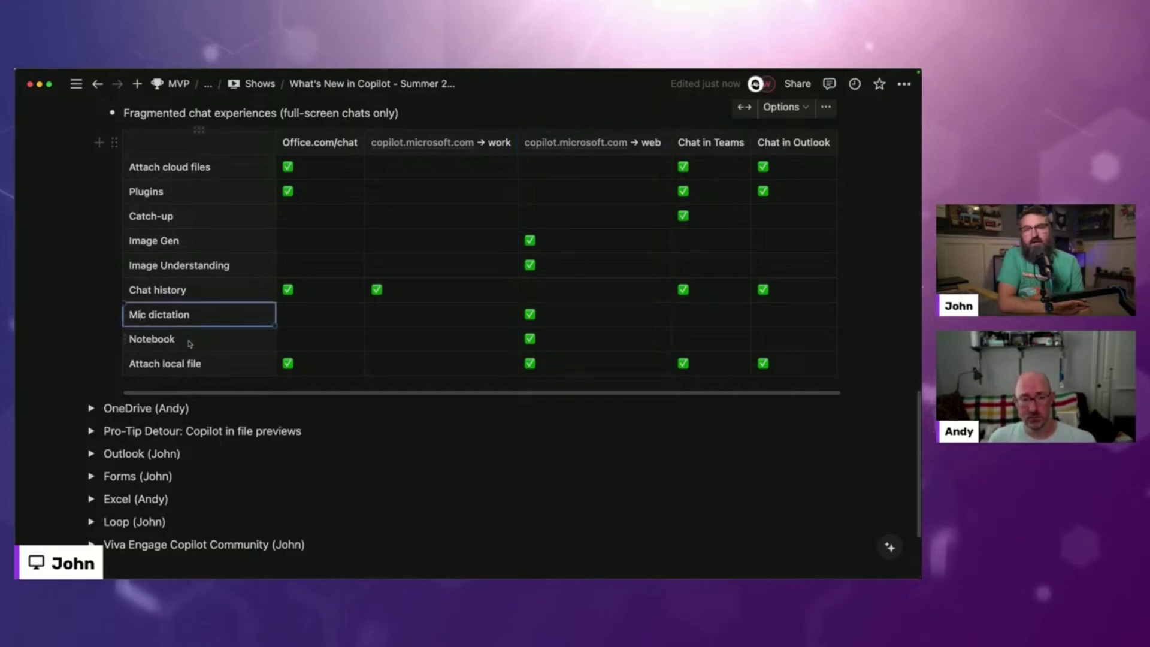
{"action": "left_click", "coordinate": [160, 347]}
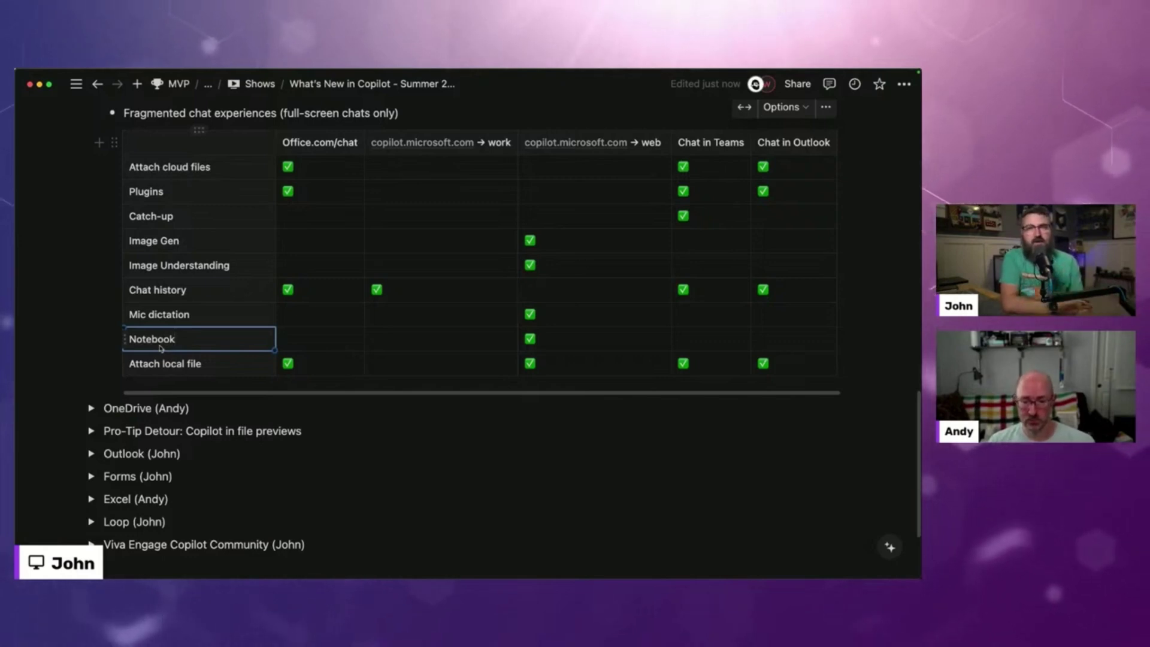
{"action": "left_click", "coordinate": [202, 366]}
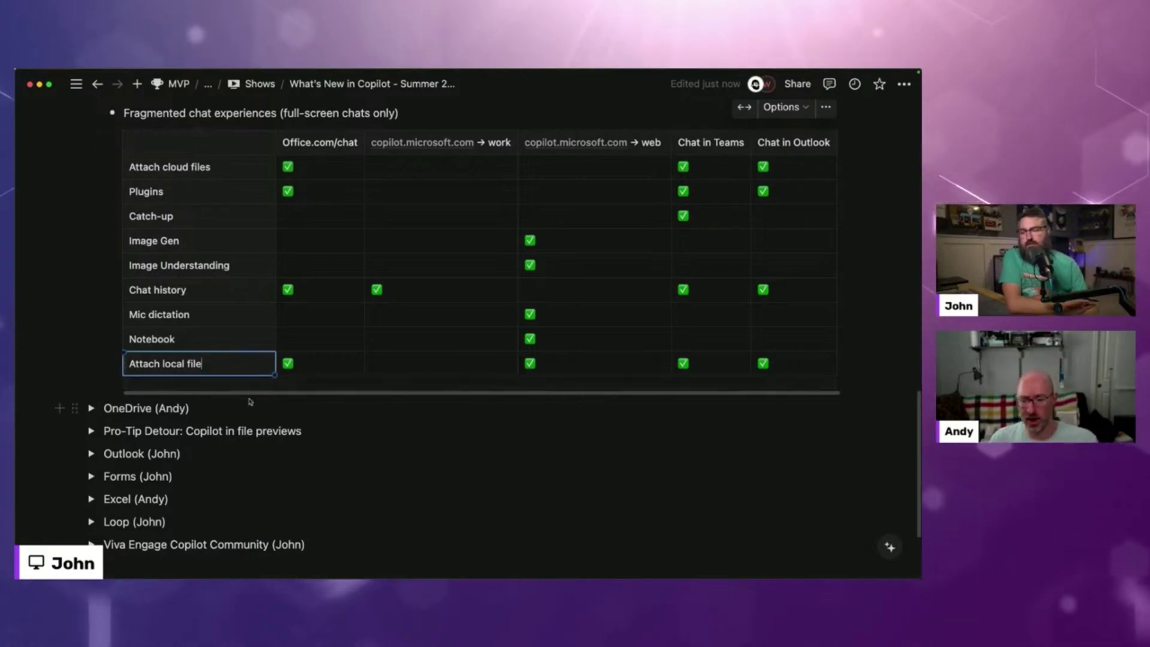
{"action": "scroll", "coordinate": [250, 401], "scroll_direction": "down", "scroll_amount": 3}
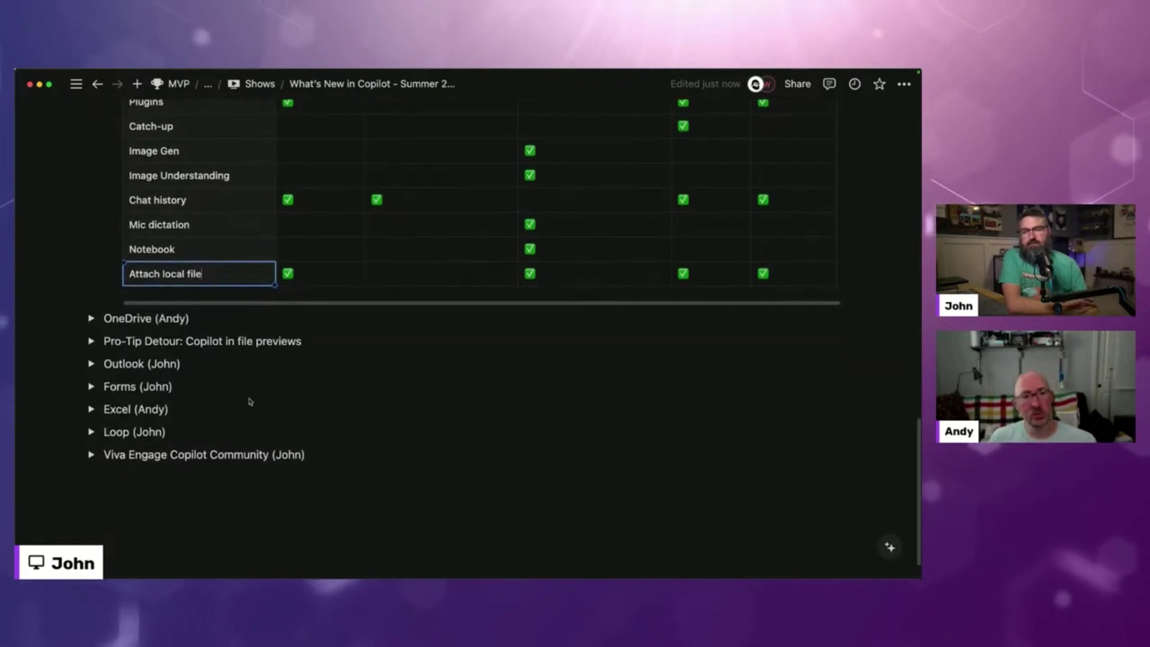
{"action": "scroll", "coordinate": [250, 401], "scroll_direction": "up", "scroll_amount": 7}
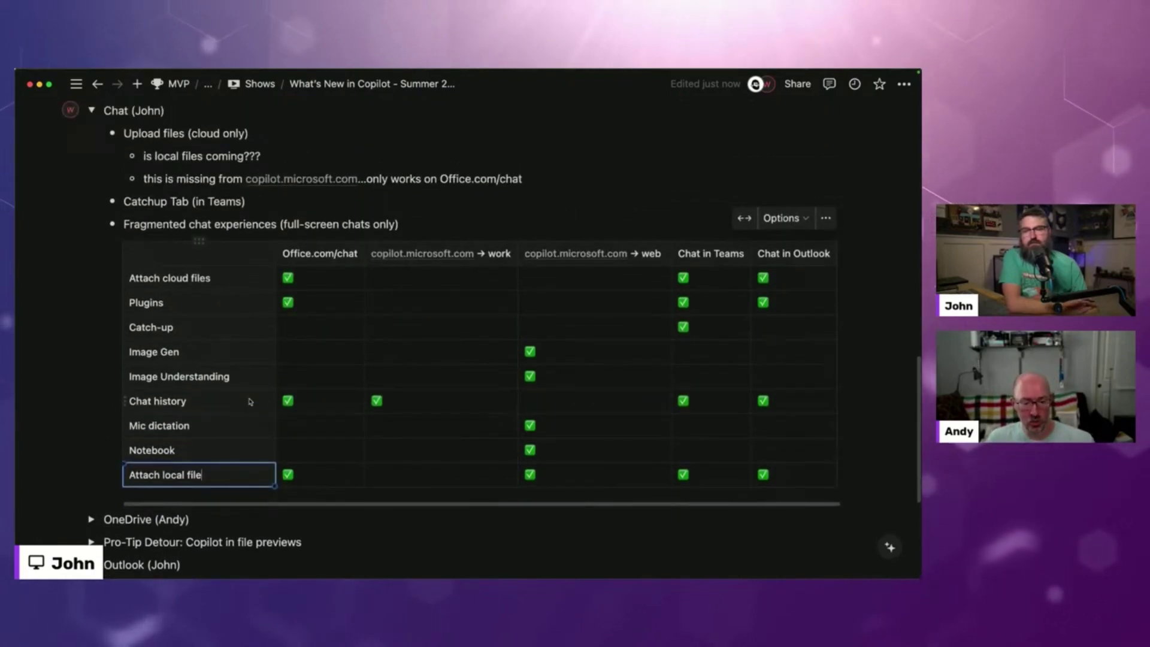
{"action": "scroll", "coordinate": [250, 401], "scroll_direction": "down", "scroll_amount": 1}
{"action": "scroll", "coordinate": [249, 401], "scroll_direction": "down", "scroll_amount": 1}
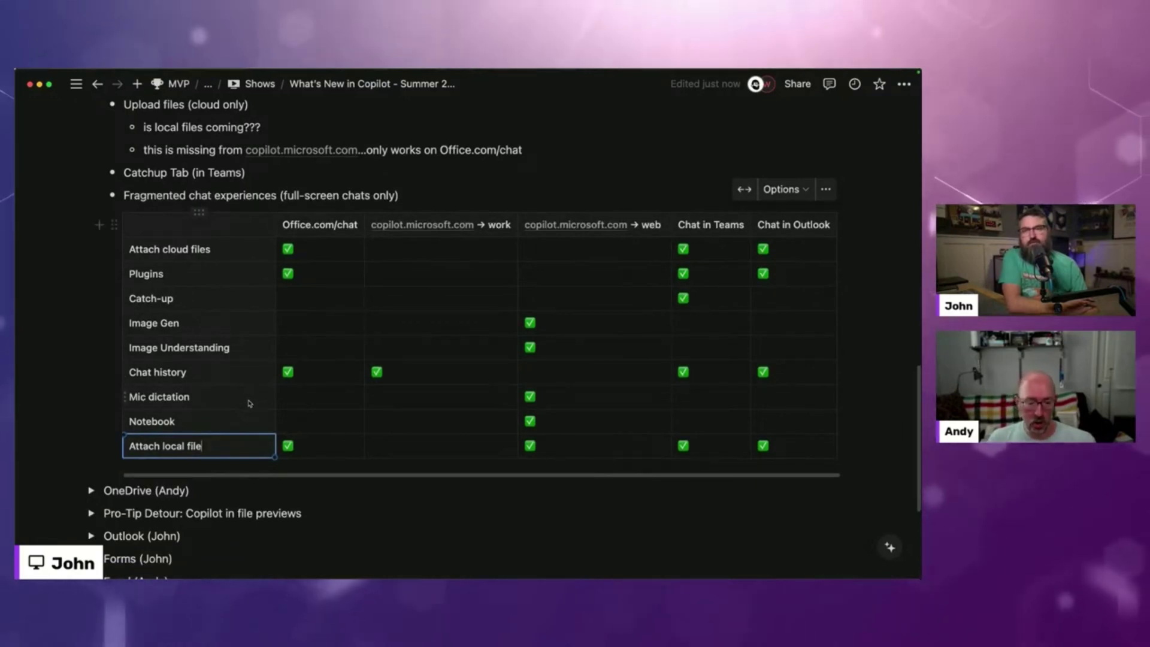
{"action": "key", "text": "ctrl+Up"}
{"action": "left_click", "coordinate": [276, 292]}
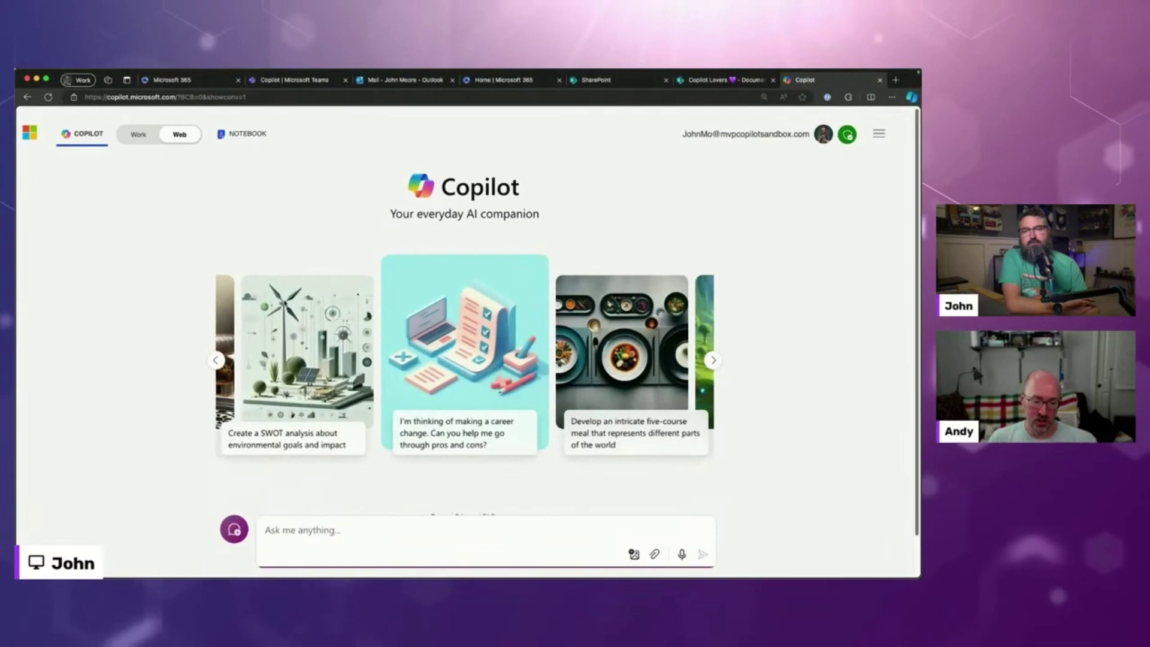